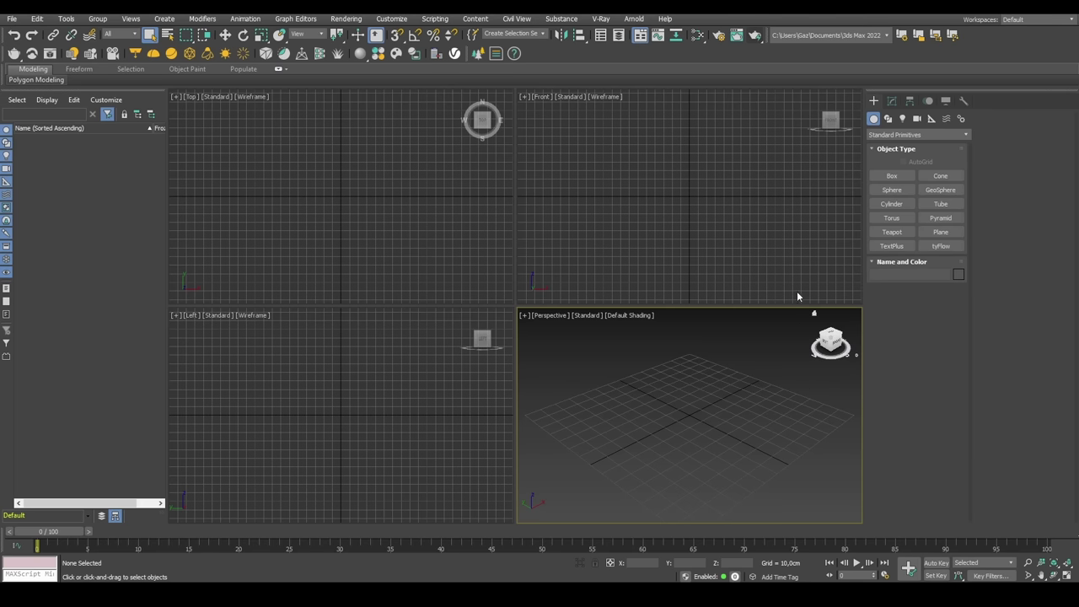
- Create a plane in the perspective view and set its length and width to 1000 cm
left_click(943, 232)
left_click_drag(683, 345, 719, 414)
right_click(720, 413)
left_click(892, 100)
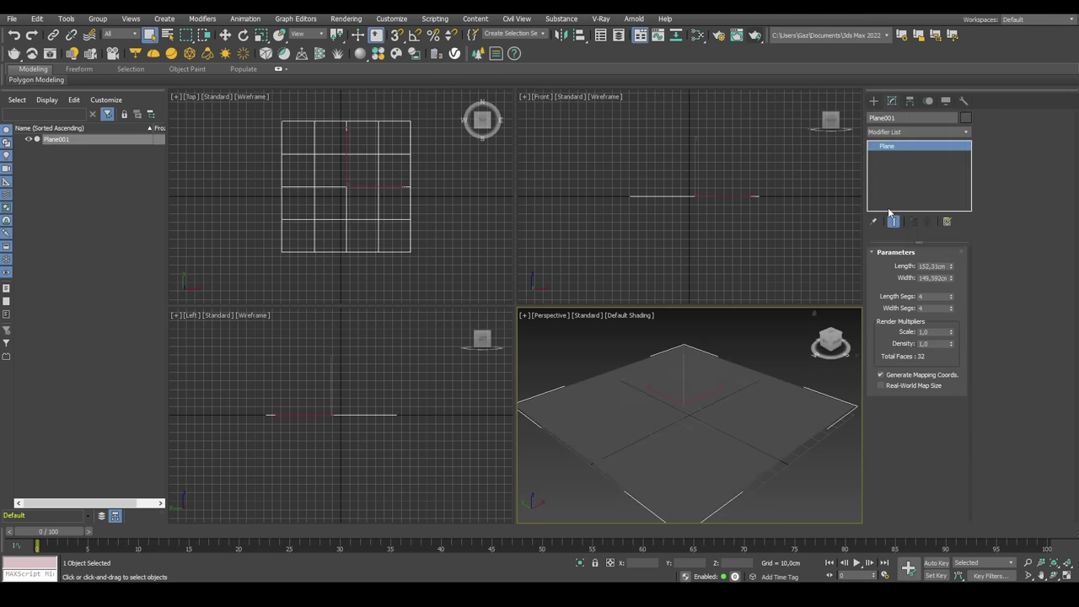
left_click(936, 265)
key("Tab")
type("1000")
key("Tab")
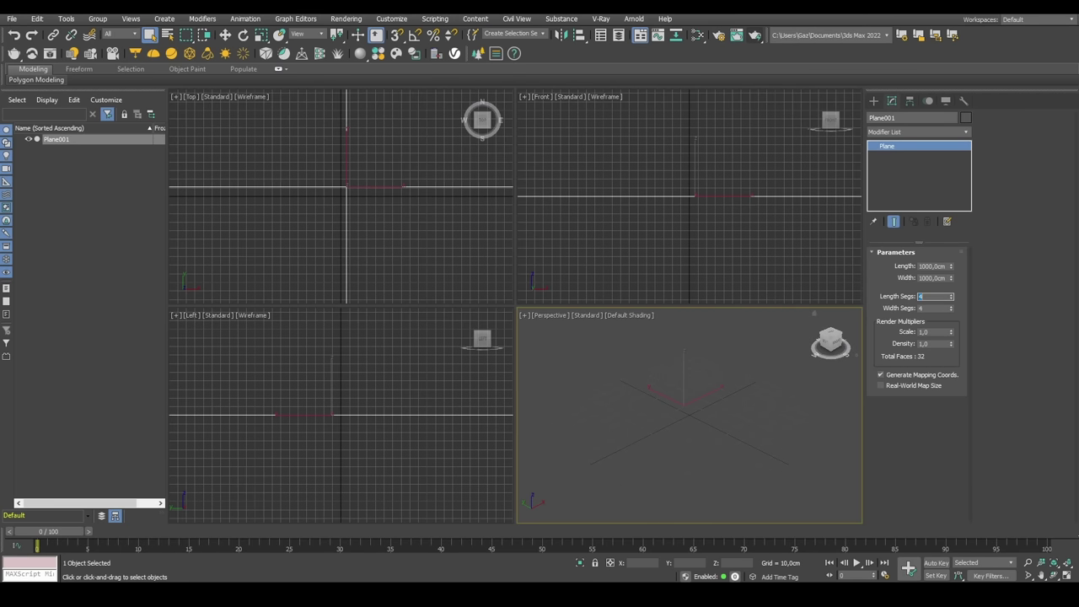
- Set the plane's length and width segments to 20 each
scroll(689, 404, "down", 5)
scroll(689, 404, "up", 4)
middle_click_drag(689, 405, 683, 402)
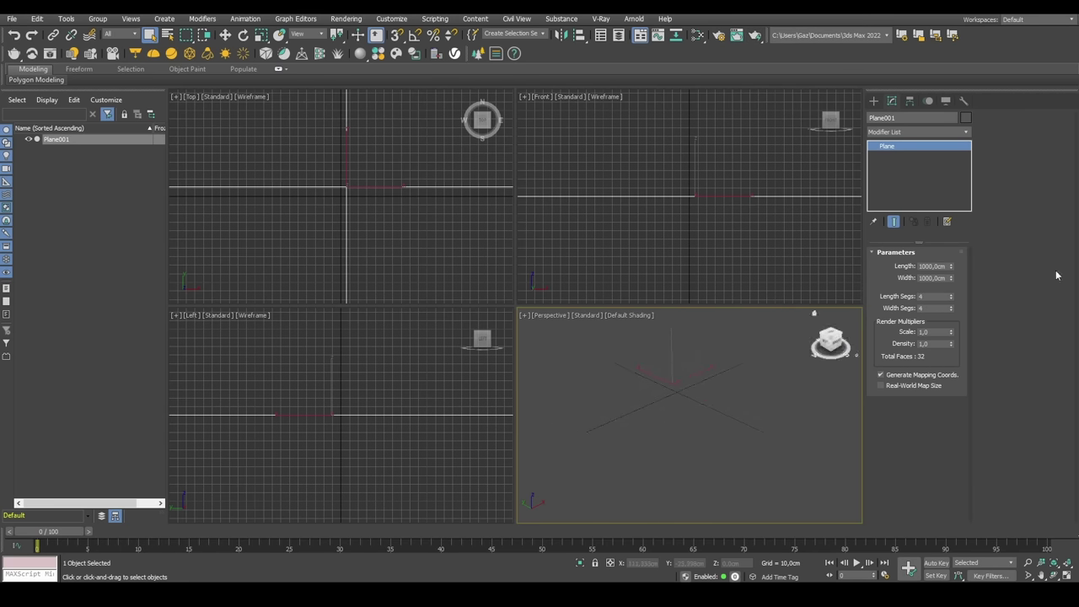
left_click(929, 296)
type("20")
key("Tab")
type("20")
key("Tab")
- Activate the Move tool for the plane and maximize the perspective viewport
right_click(691, 400)
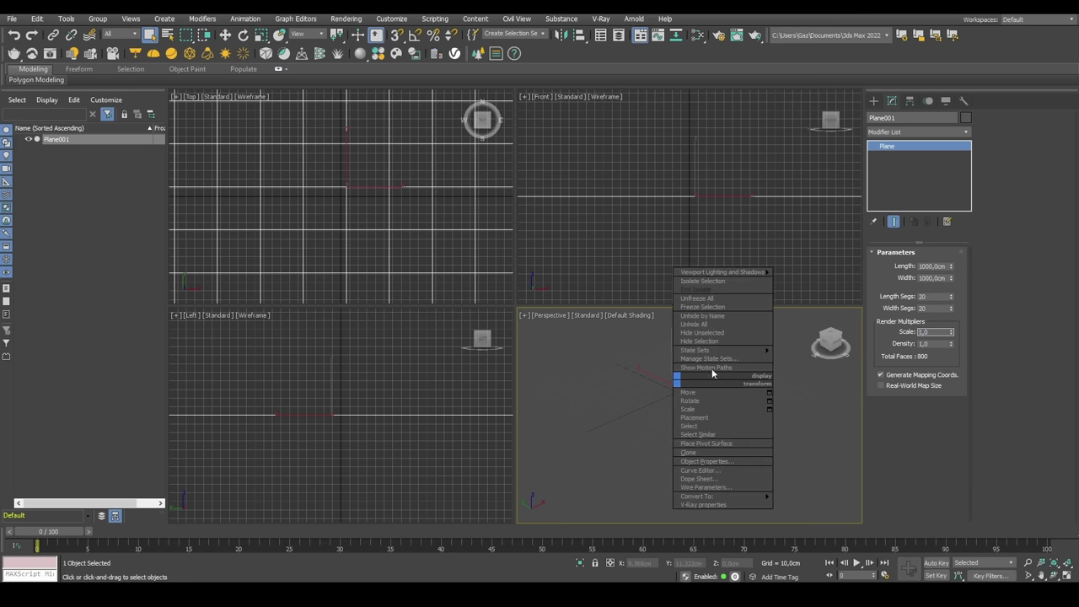
left_click(686, 392)
key("alt+w")
scroll(626, 335, "down", 6)
middle_click_drag(631, 345, 604, 313)
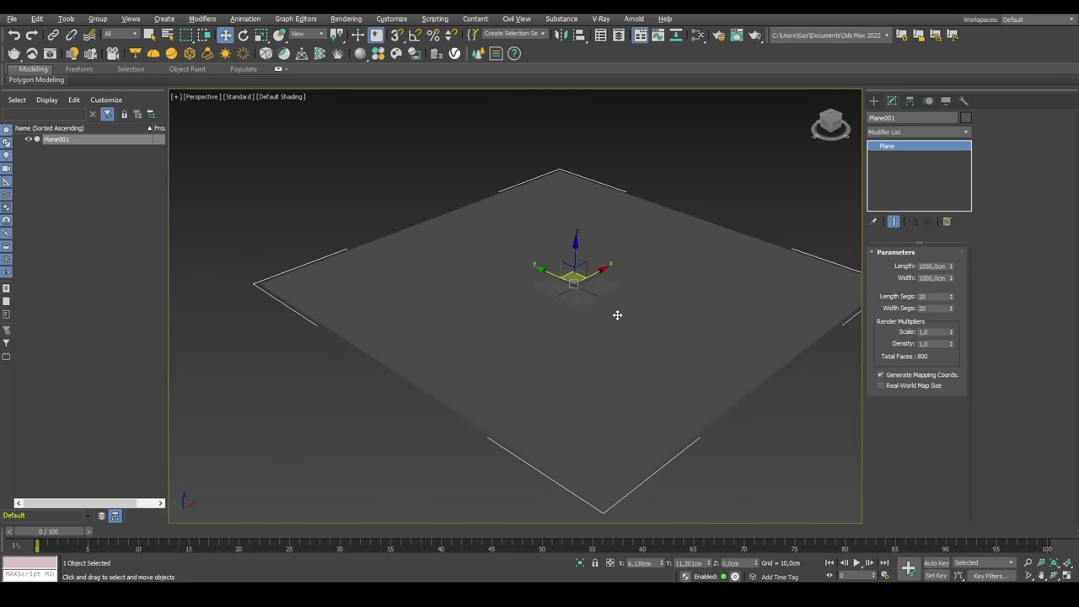
scroll(628, 313, "up", 2)
scroll(590, 319, "down", 1)
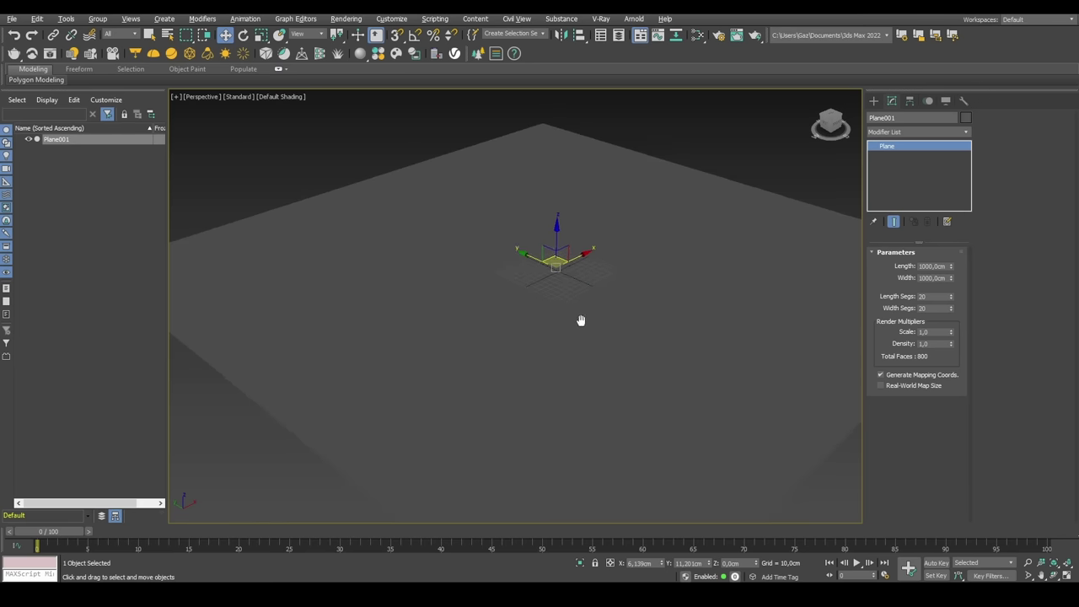
- Show edged faces in the viewport and rename the plane to Field
left_click(901, 131)
left_click(896, 135)
key("F4")
middle_click_drag(632, 225, 631, 205)
left_click(904, 121)
type("Field")
key("Return")
- Add a Displace modifier to the Field plane
left_click(901, 133)
left_click(901, 133)
left_click(900, 131)
scroll(910, 139, "down", 1)
key("d")
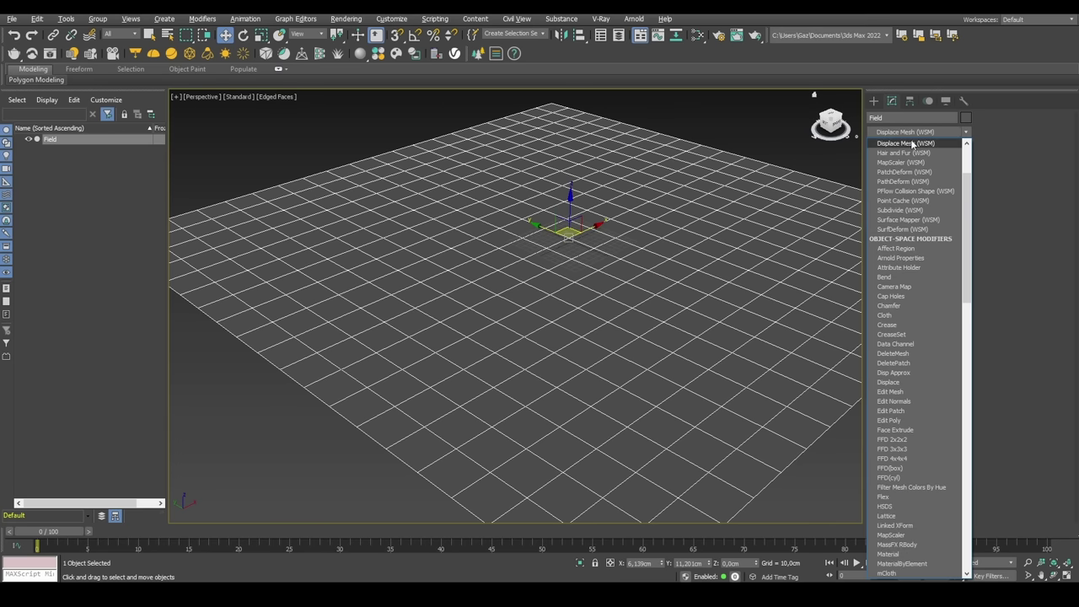
left_click(914, 131)
left_click(915, 132)
key("d")
key("d")
key("d")
key("d")
key("d")
key("Return")
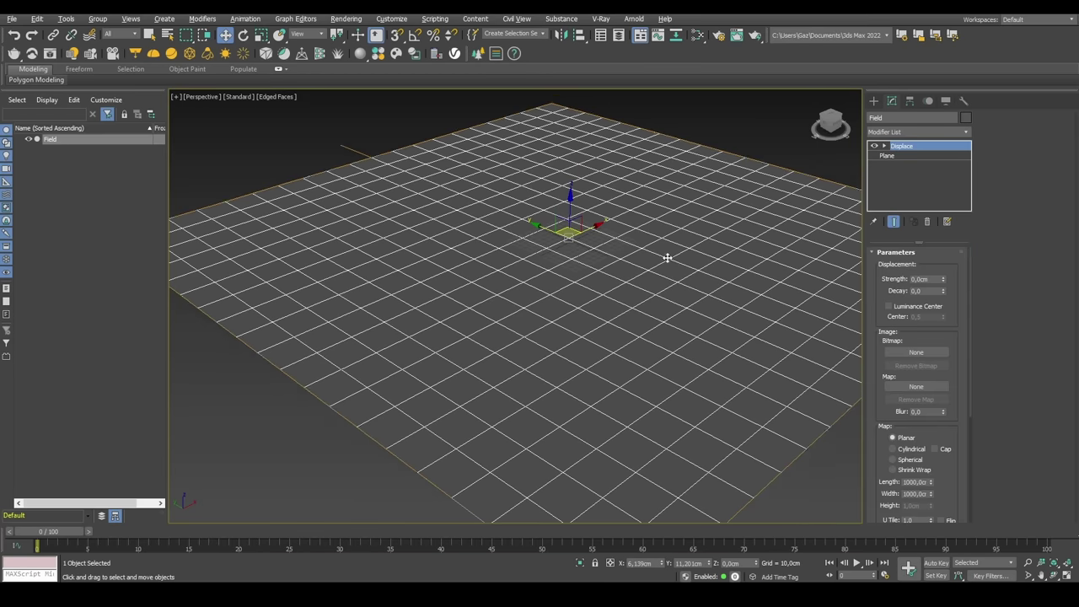
- Open the Slate Material Editor and add a general Noise map to the view
key("m")
right_click(56, 263)
left_click(177, 54)
left_click_drag(175, 54, 514, 42)
right_click(382, 207)
mouse_move(428, 226)
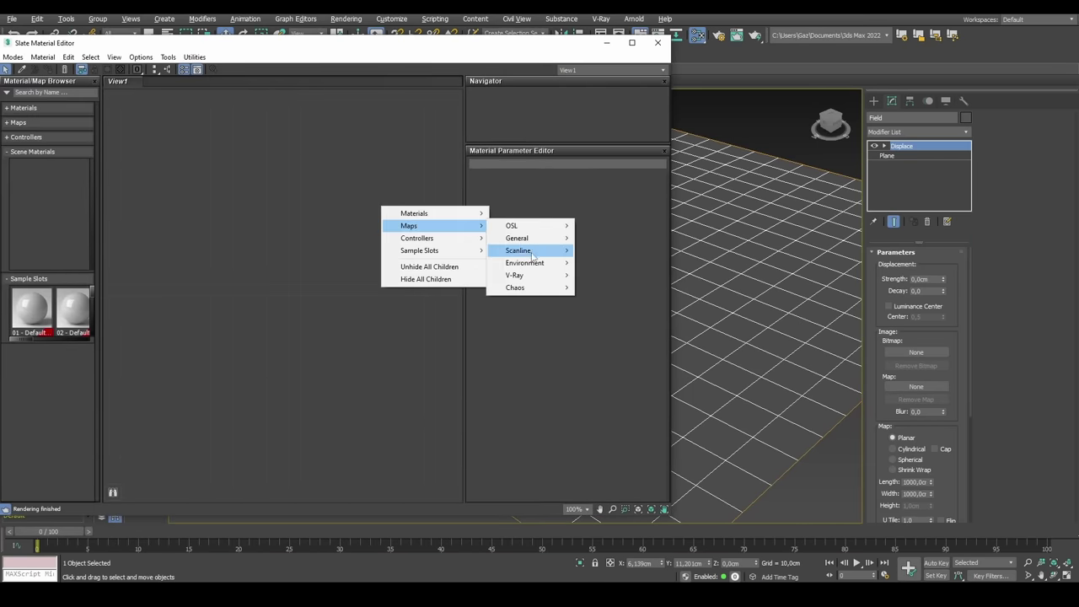
mouse_move(529, 251)
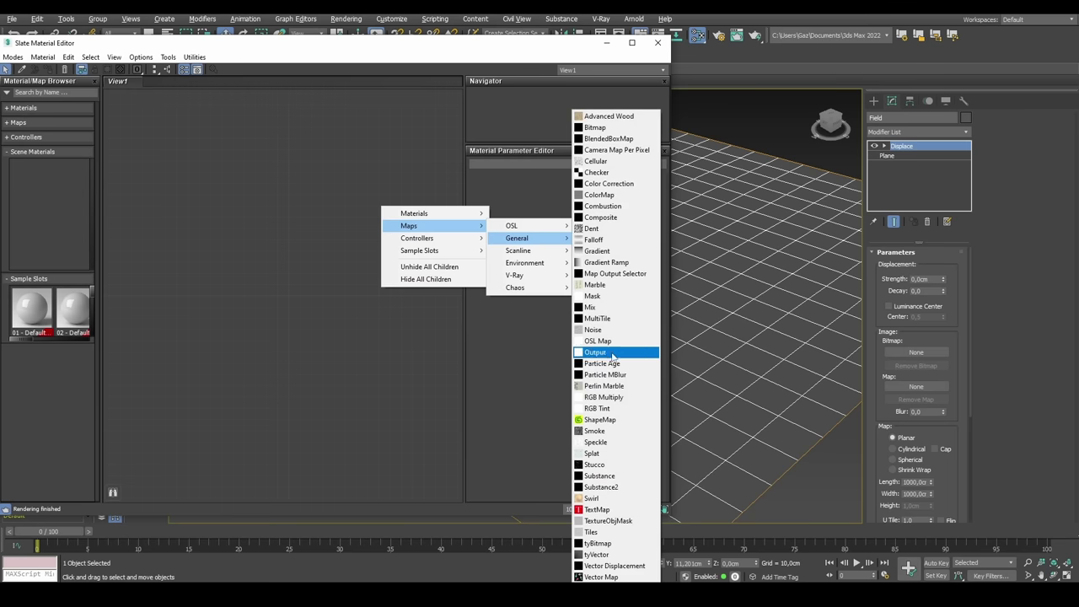
left_click(610, 329)
- Assign the Noise map as an instance to the Displace modifier's map and set the displacement strength to 22.1 cm
left_click_drag(430, 223, 916, 385)
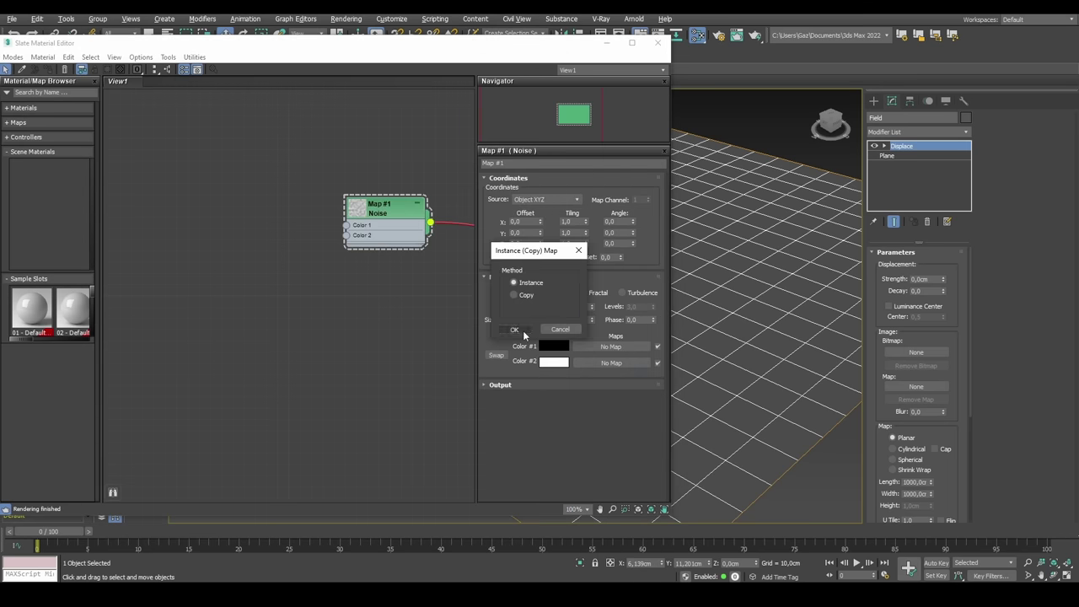
left_click(511, 329)
left_click_drag(943, 279, 806, 198)
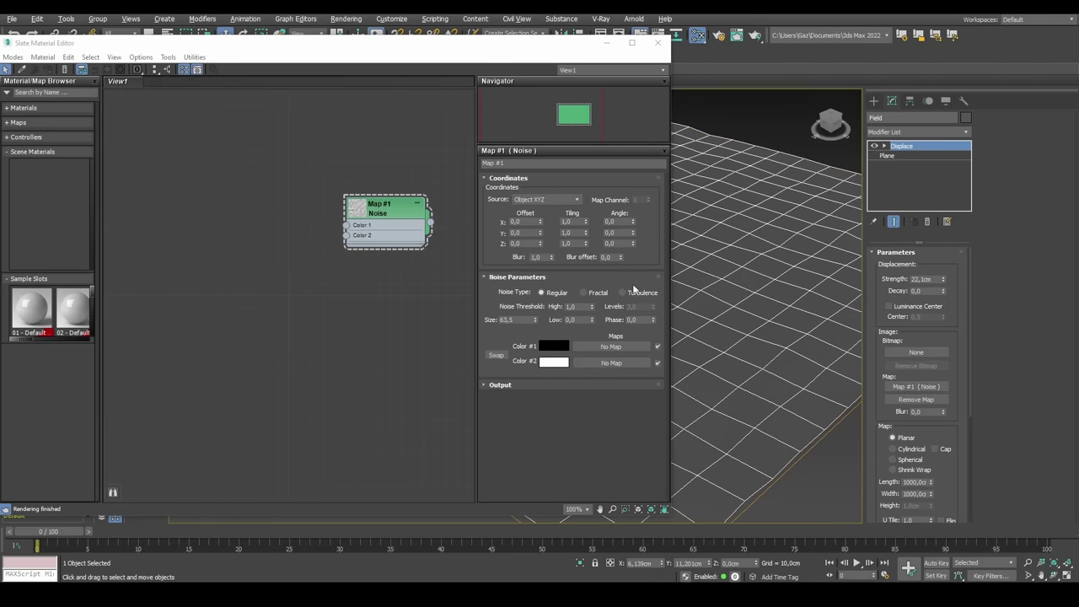
- Set the noise type to Fractal, adjust its levels and close the material editor
left_click(622, 292)
left_click(583, 292)
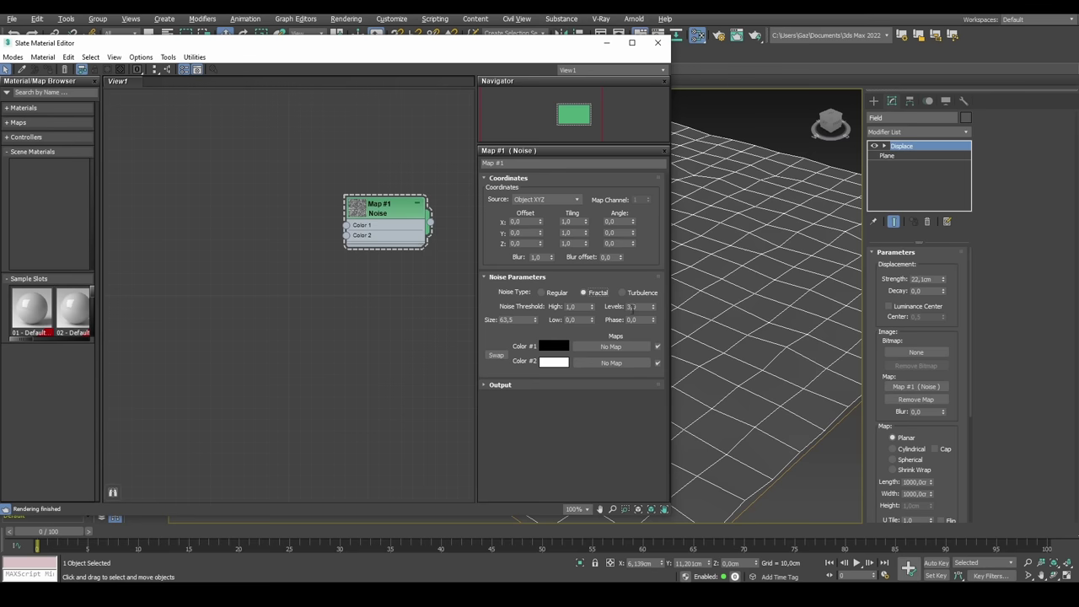
mouse_move(651, 309)
left_mouse_down()
mouse_move(643, 250)
mouse_move(655, 315)
left_mouse_up()
left_click(657, 42)
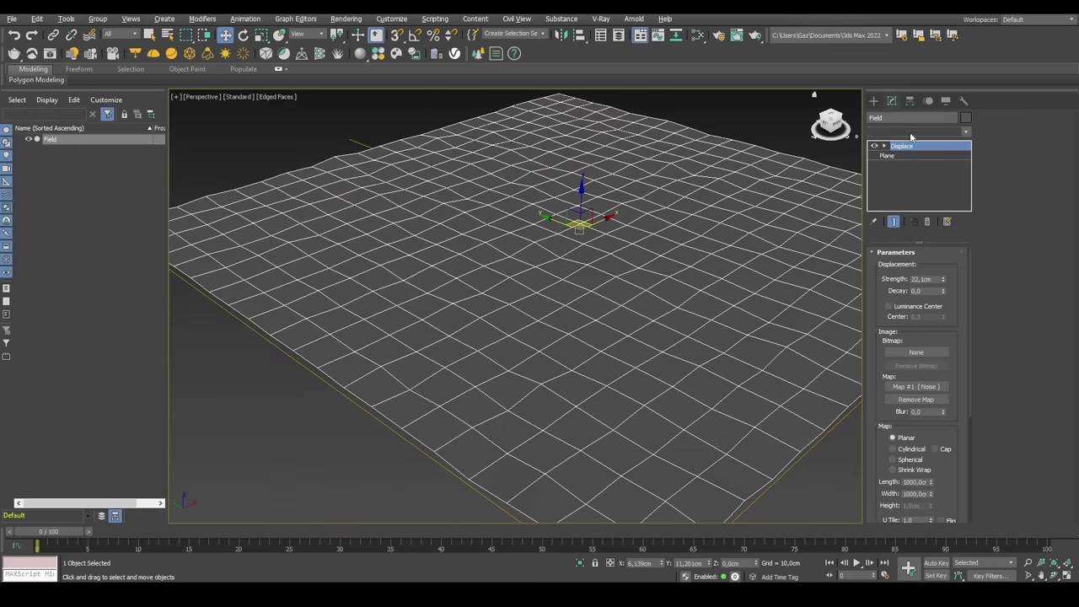
- Add a TurboSmooth modifier with 3 iterations to Field and place it below Displace in the stack
left_click(906, 131)
type("tu")
key("Return")
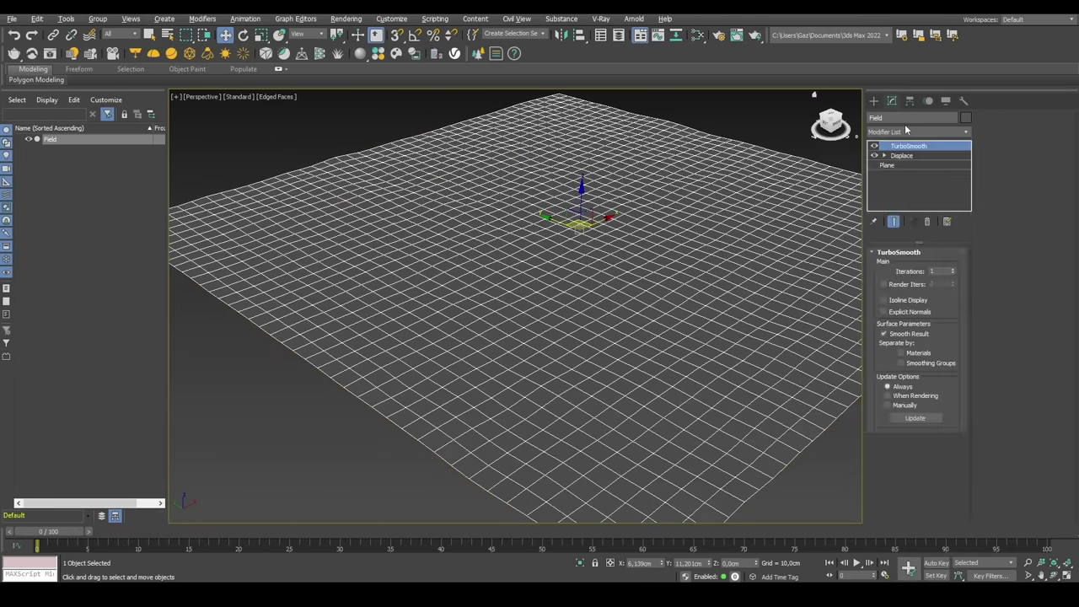
left_click_drag(912, 157, 917, 167)
- Hide the edged faces, create a V-Ray camera from a low view across the field and return to the perspective view
middle_click_drag(691, 237, 642, 242, "alt")
key("F4")
scroll(681, 250, "up", 2)
scroll(642, 241, "up", 6)
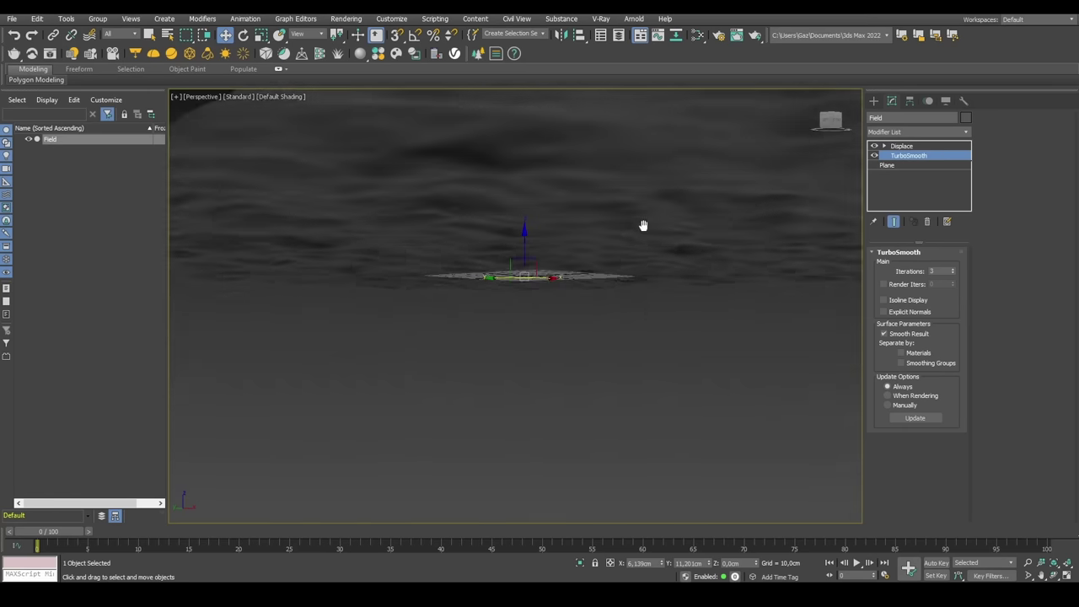
scroll(653, 292, "up", 2)
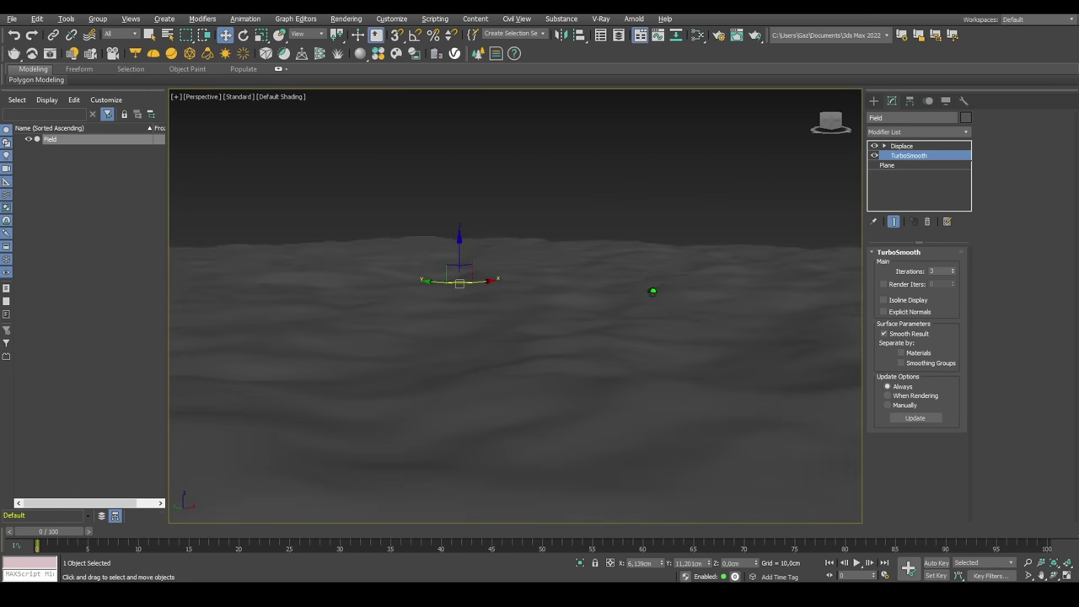
middle_click_drag(605, 260, 624, 266)
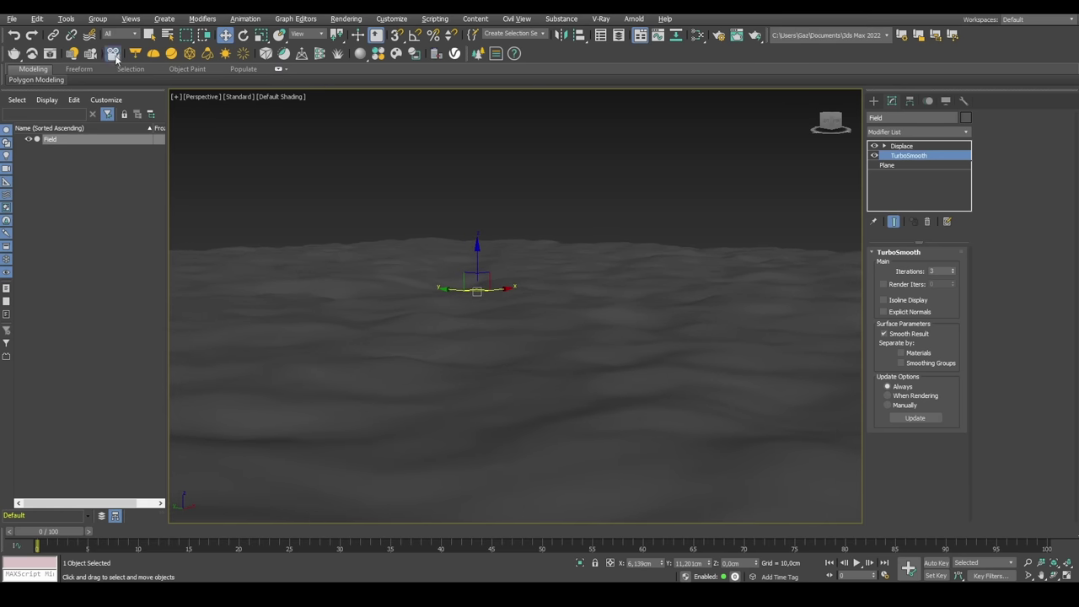
key("ctrl+c")
left_click(633, 202)
key("p")
- Create a ChaosScatter object on the ground beside the field and show its parameters
scroll(620, 269, "down", 5)
middle_click_drag(619, 269, 582, 287, "alt")
left_click(679, 244)
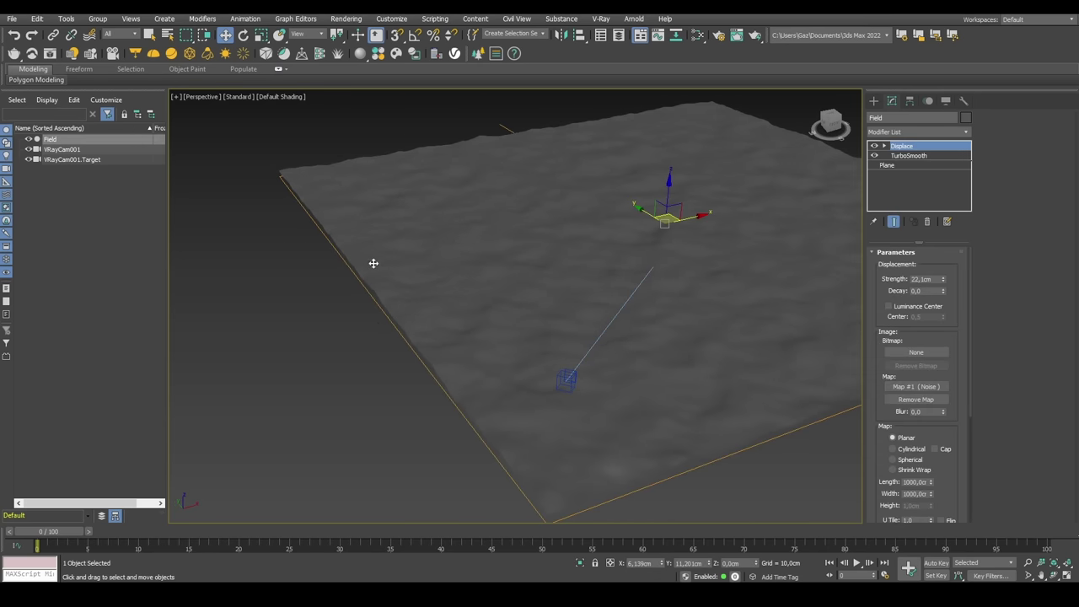
middle_click_drag(371, 262, 387, 254)
left_click(873, 100)
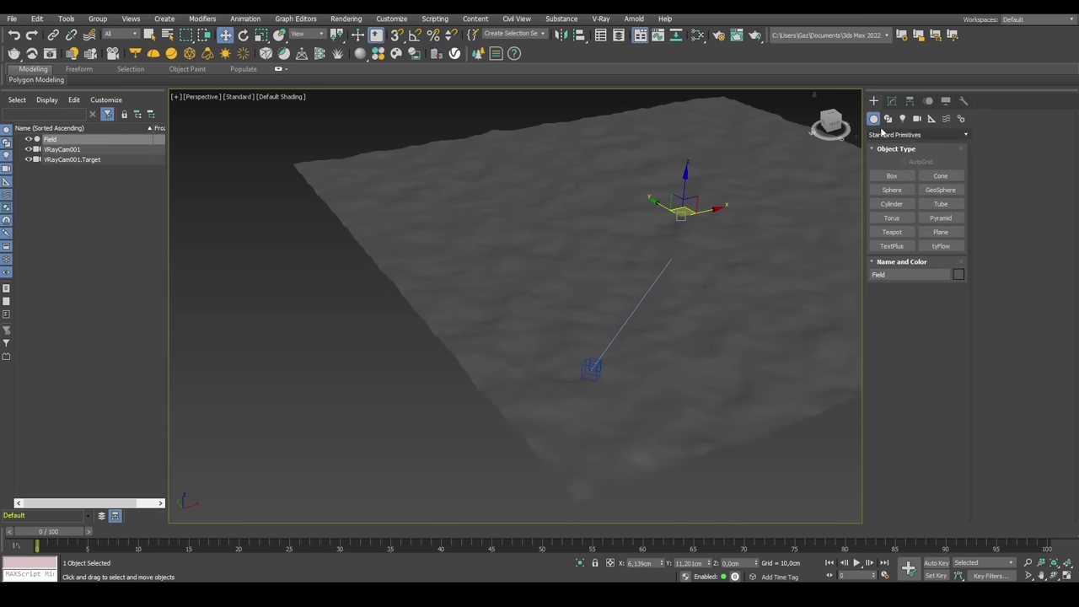
left_click(882, 134)
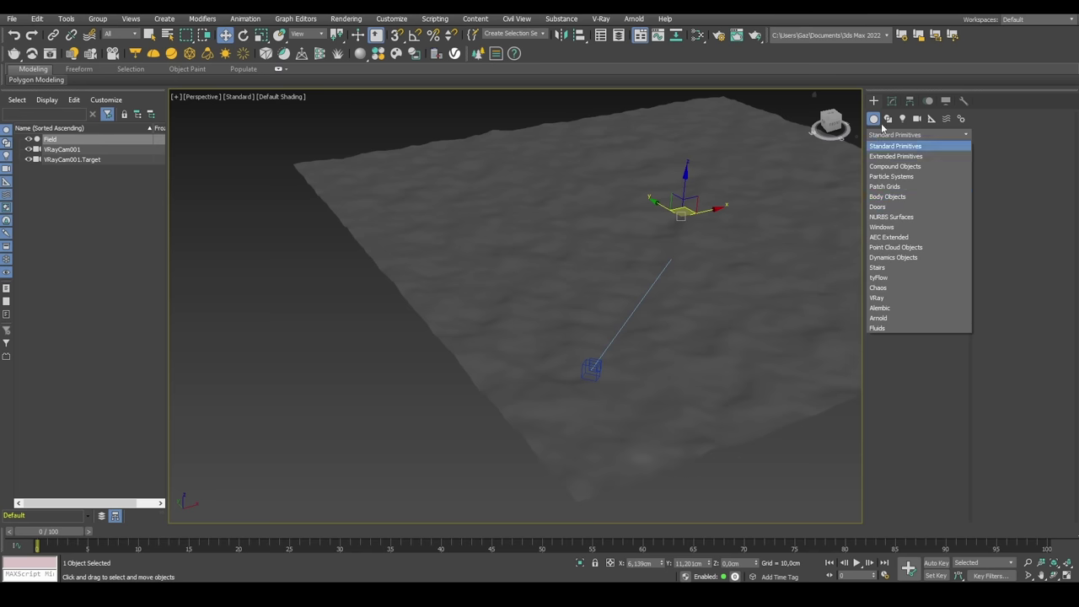
left_click(877, 123)
left_click(895, 135)
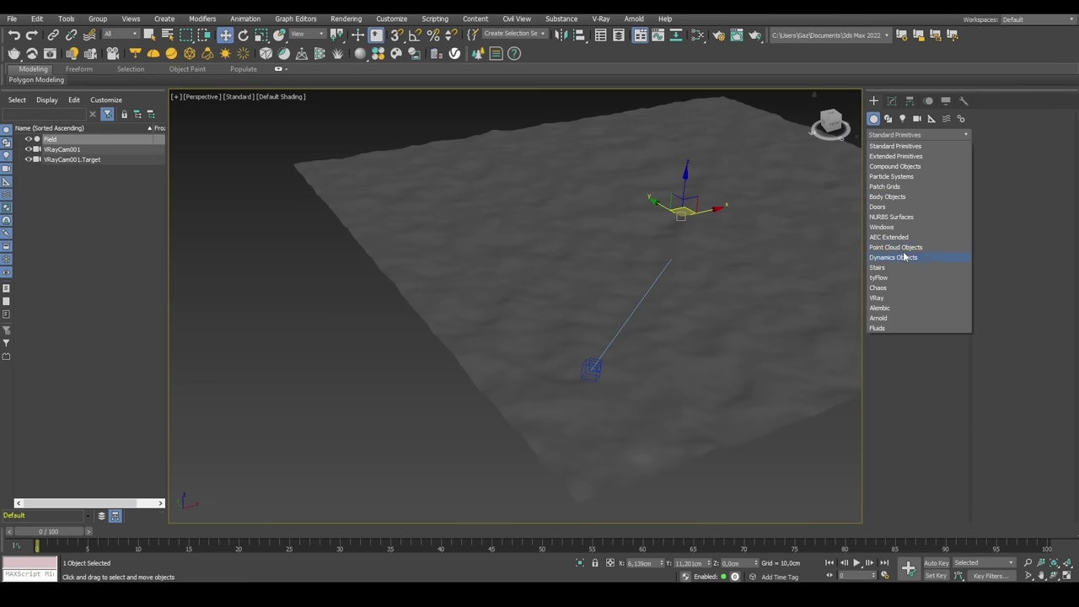
left_click(879, 287)
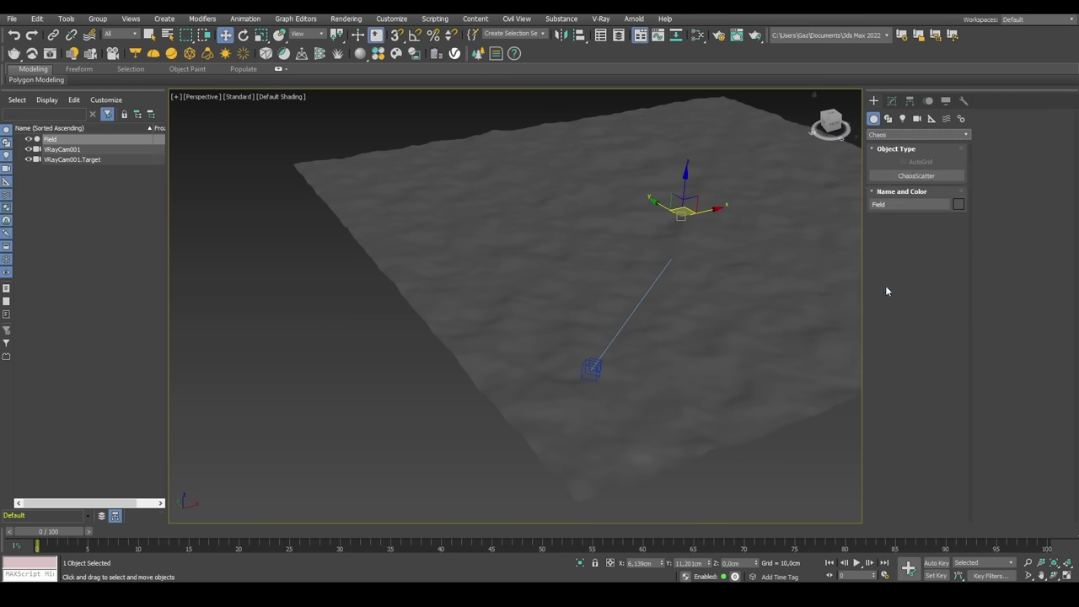
left_click(917, 175)
left_click_drag(343, 393, 329, 419)
right_click(360, 329)
middle_click_drag(354, 342, 406, 328)
left_click(891, 99)
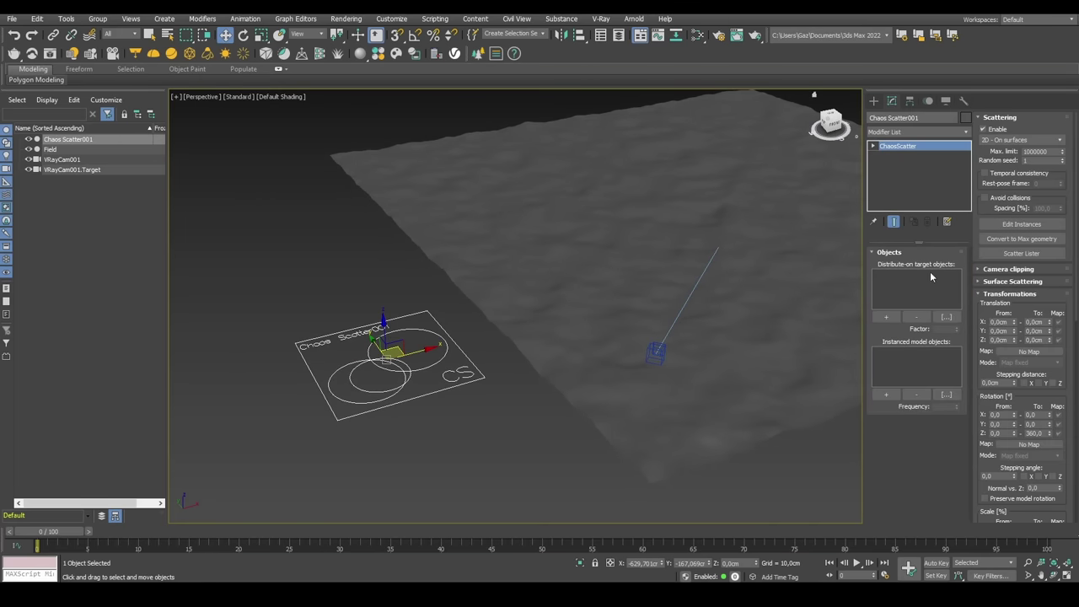
- Add Field to the scatter's distribute-on target objects
left_click(886, 316)
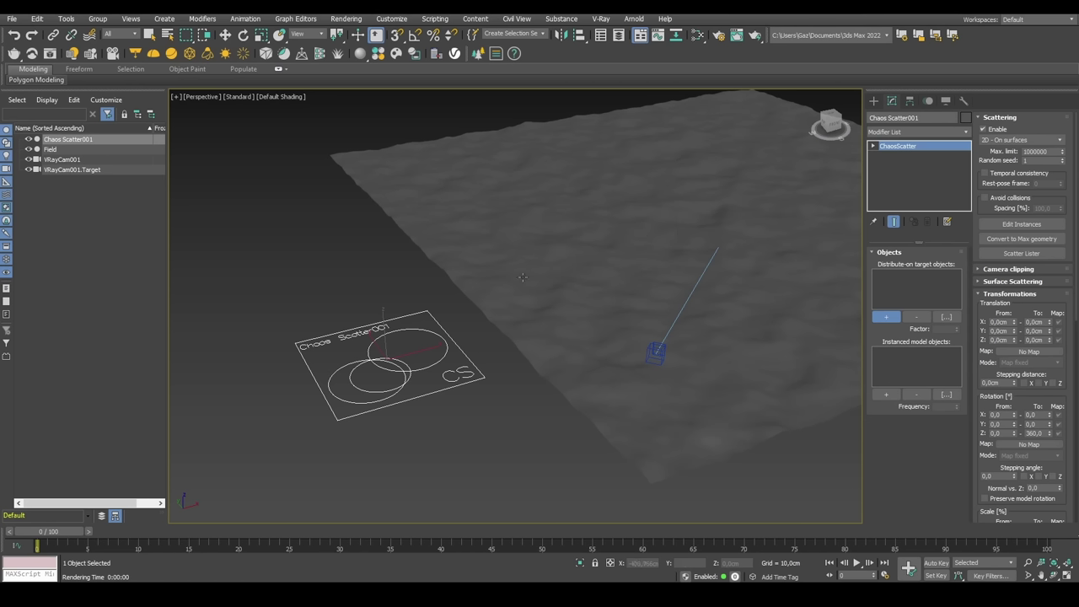
left_click(626, 274)
left_click(889, 316)
- Open the Chaos Cosmos Browser and search its assets for grass
middle_click_drag(337, 195, 374, 206)
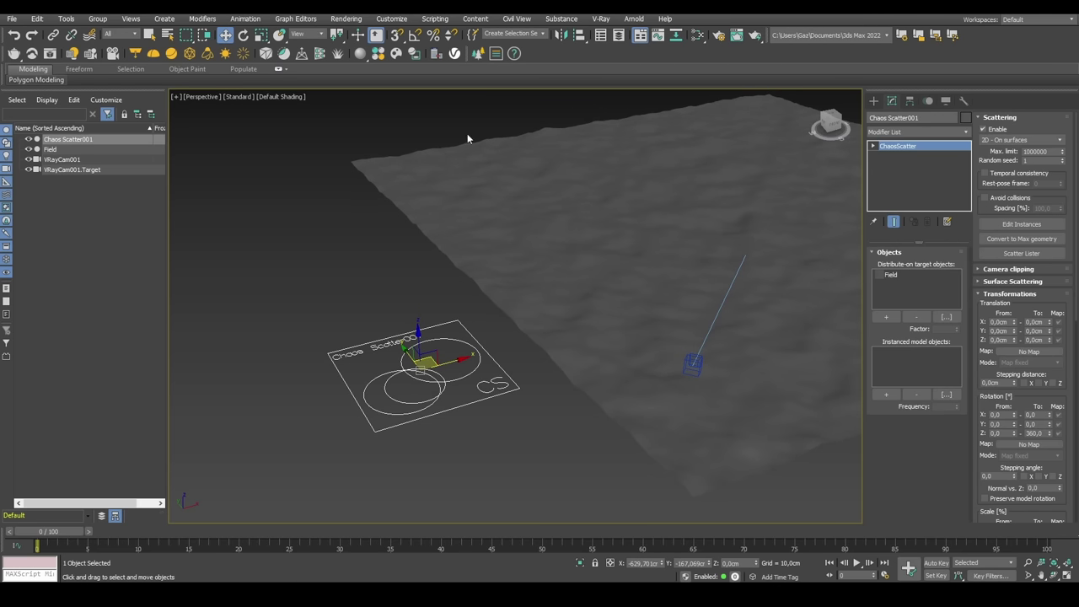
middle_click_drag(355, 183, 414, 230)
left_click(395, 54)
left_click(175, 82)
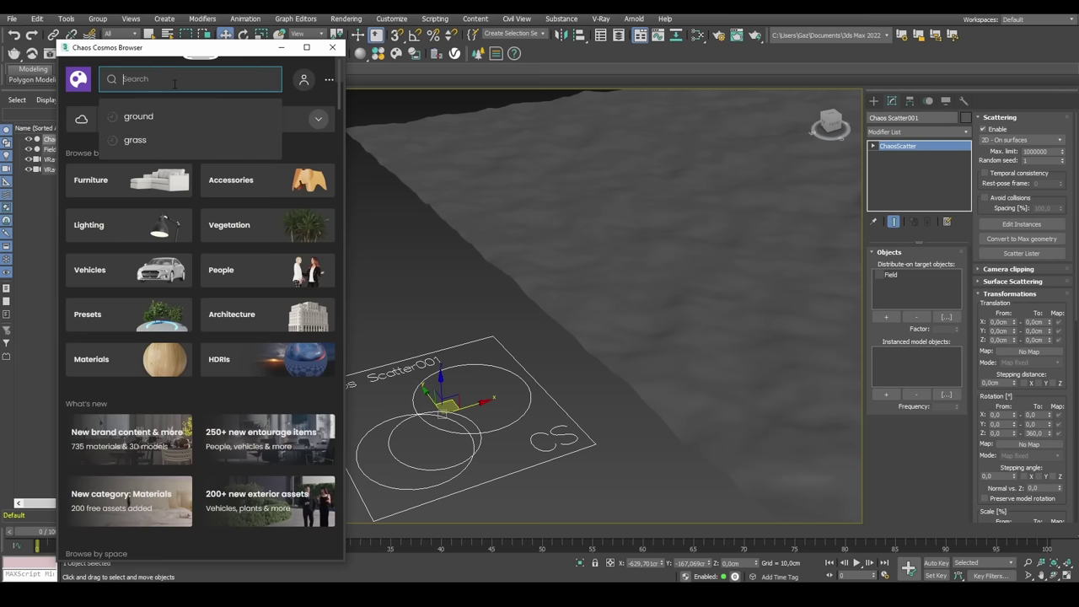
type("grass")
key("Return")
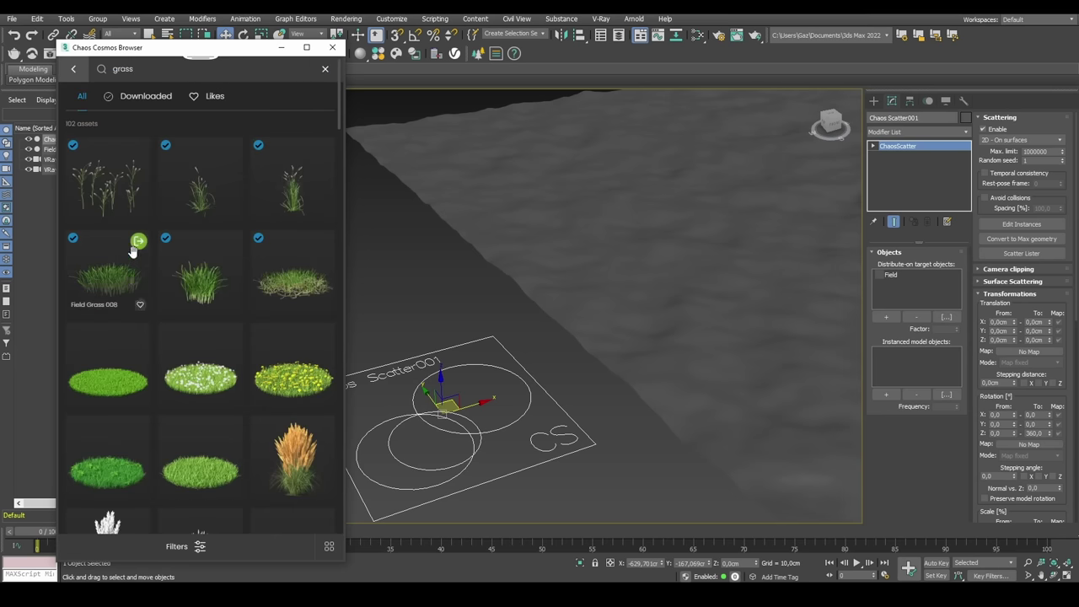
- Import Field Grass 006, move it off the field beside the scatter icon and show edged faces
middle_click_drag(393, 278, 407, 277)
scroll(407, 274, "down", 3)
left_click(325, 242)
key("w")
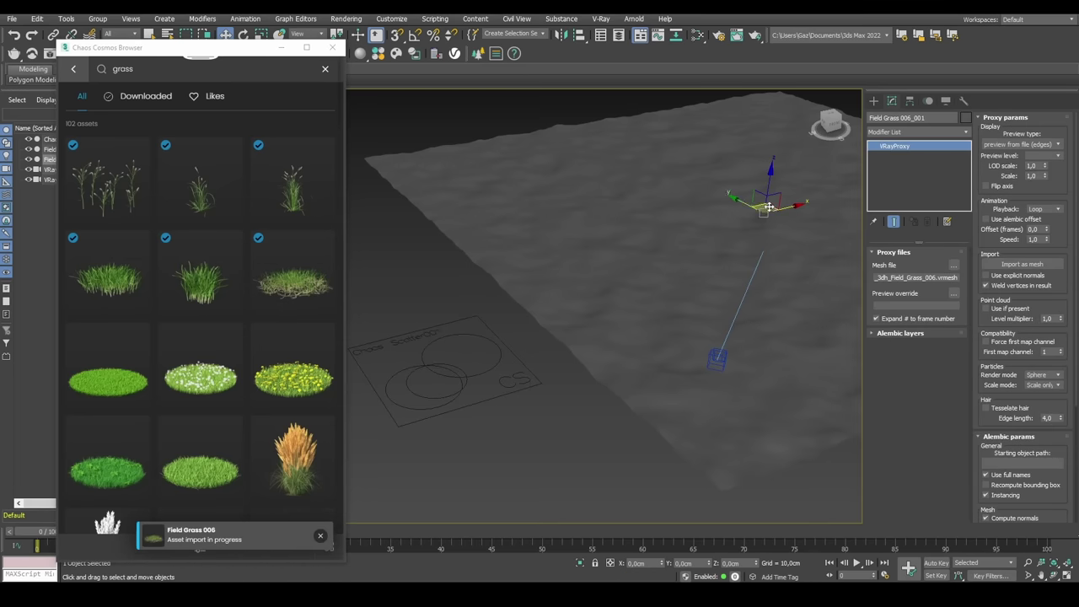
left_click_drag(773, 208, 414, 311)
left_click(412, 310)
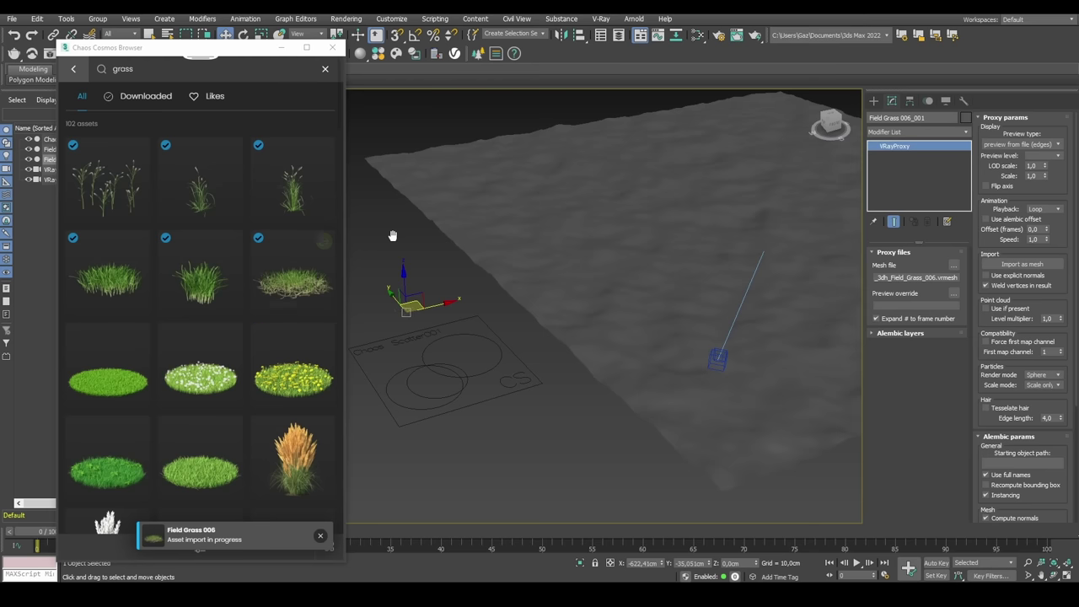
key("F3")
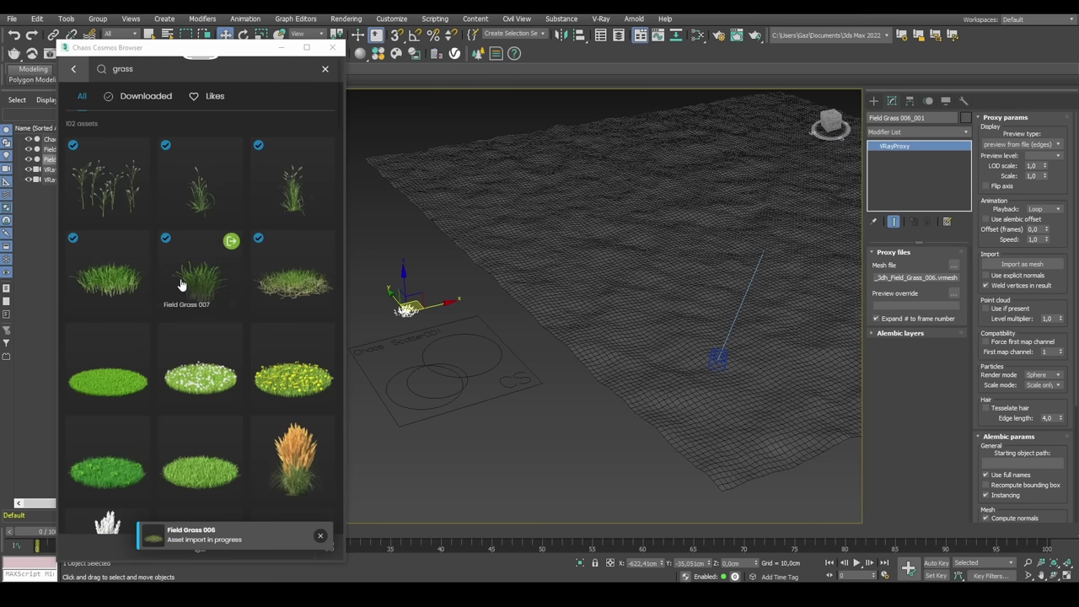
- Import Field Grass 008, move it next to the first grass clump and close the asset browser
left_click(138, 242)
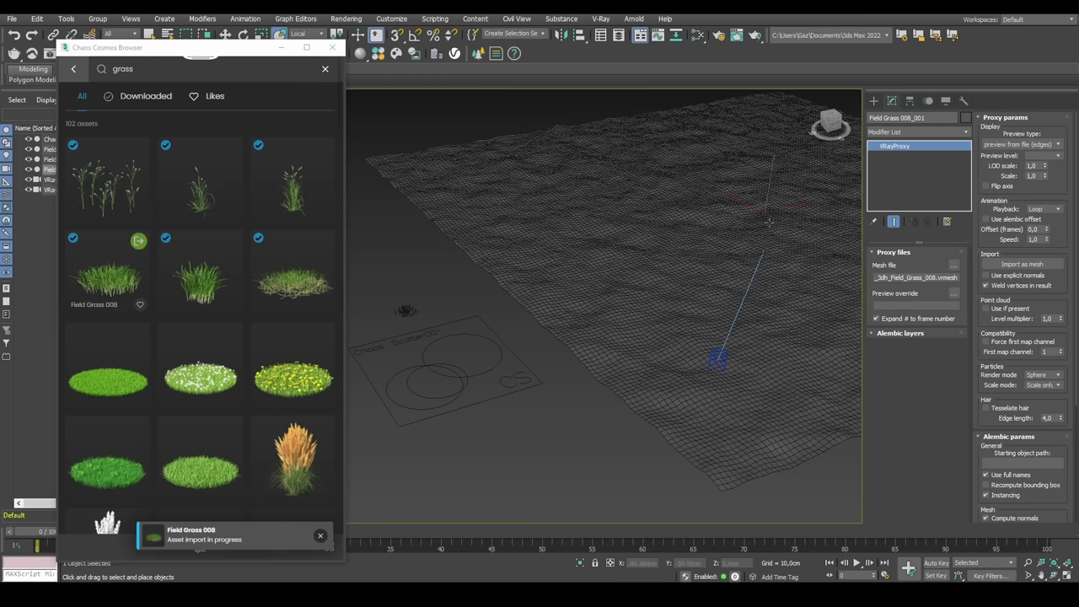
left_click_drag(783, 211, 381, 310)
left_click(433, 329)
left_click(332, 47)
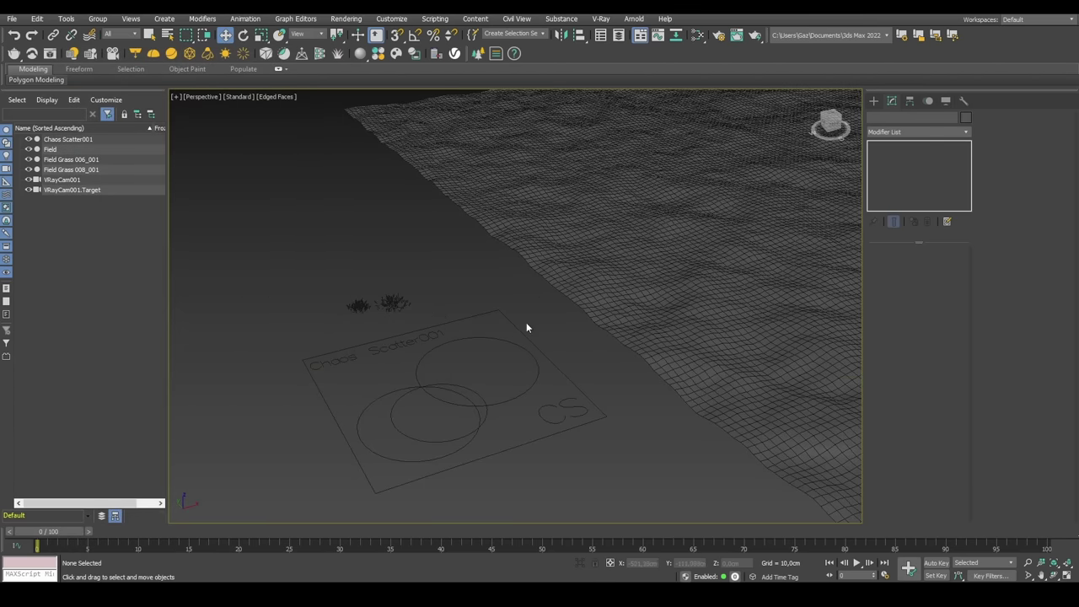
- Add both grass clumps, Field Grass 006 and Field Grass 008, to the Chaos Scatter's instanced model objects
left_click(507, 320)
middle_click_drag(488, 322, 470, 319)
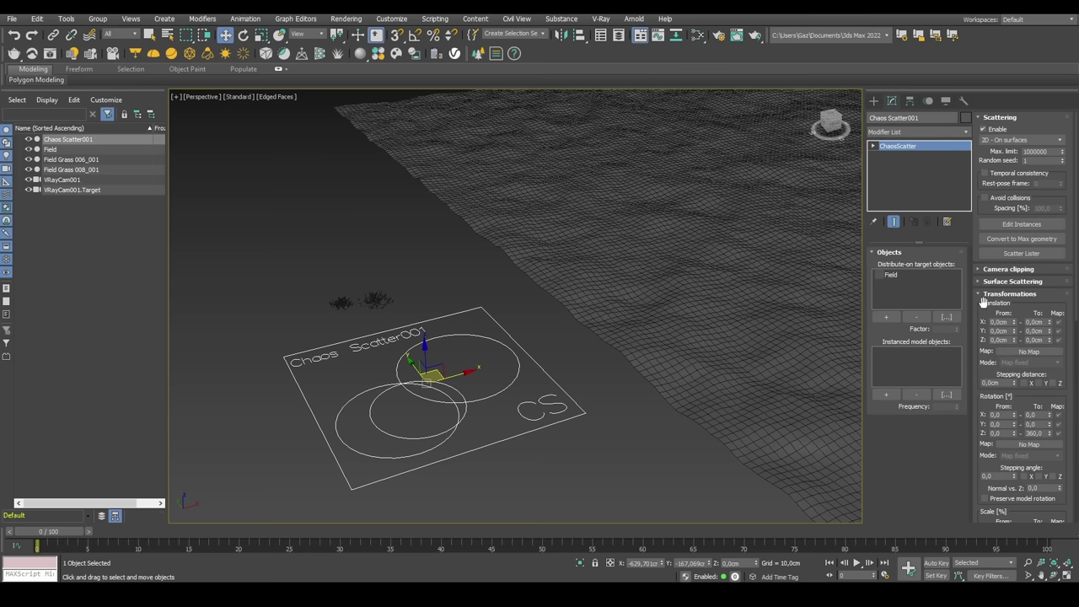
left_click(887, 394)
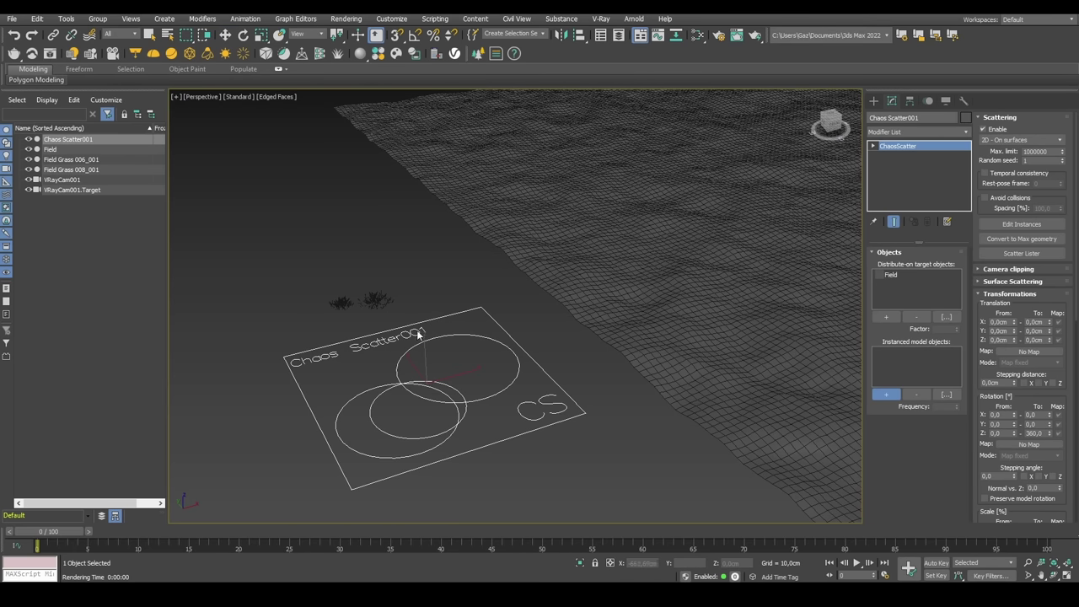
left_click(377, 300)
left_click(342, 302)
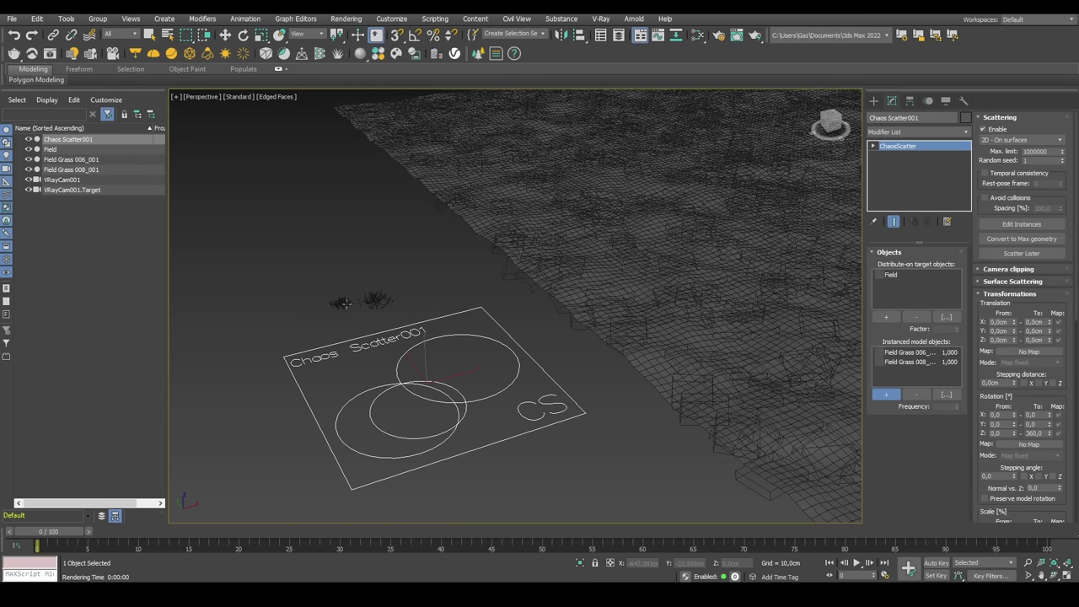
right_click(547, 281)
- Create a VRaySun in the front view, slanting down onto the field, and accept the automatic VRaySky environment map
middle_click_drag(729, 271, 685, 289, "alt")
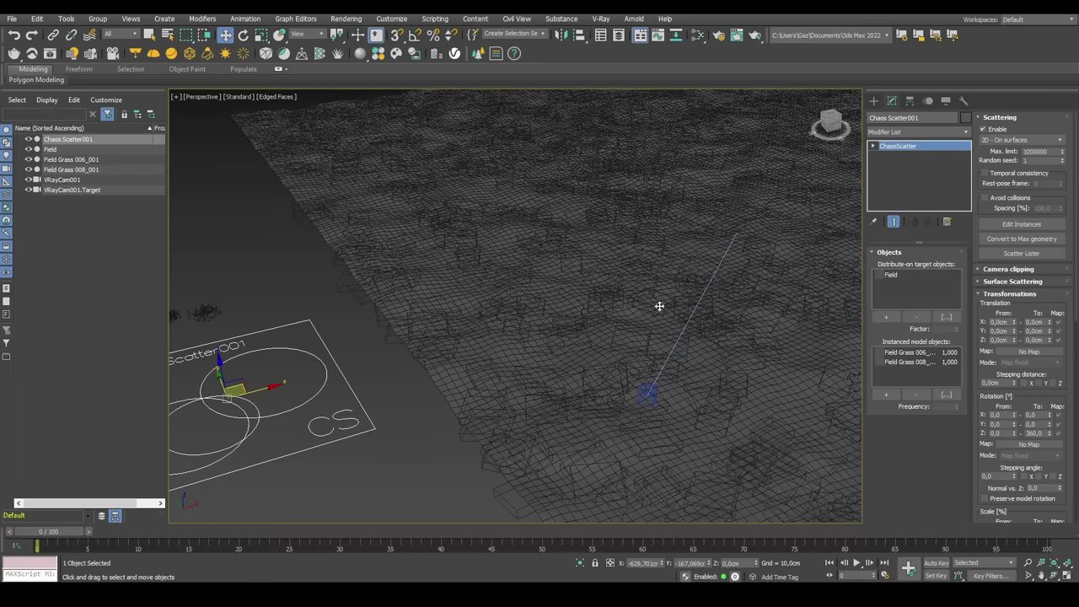
middle_click_drag(229, 291, 491, 227, "alt")
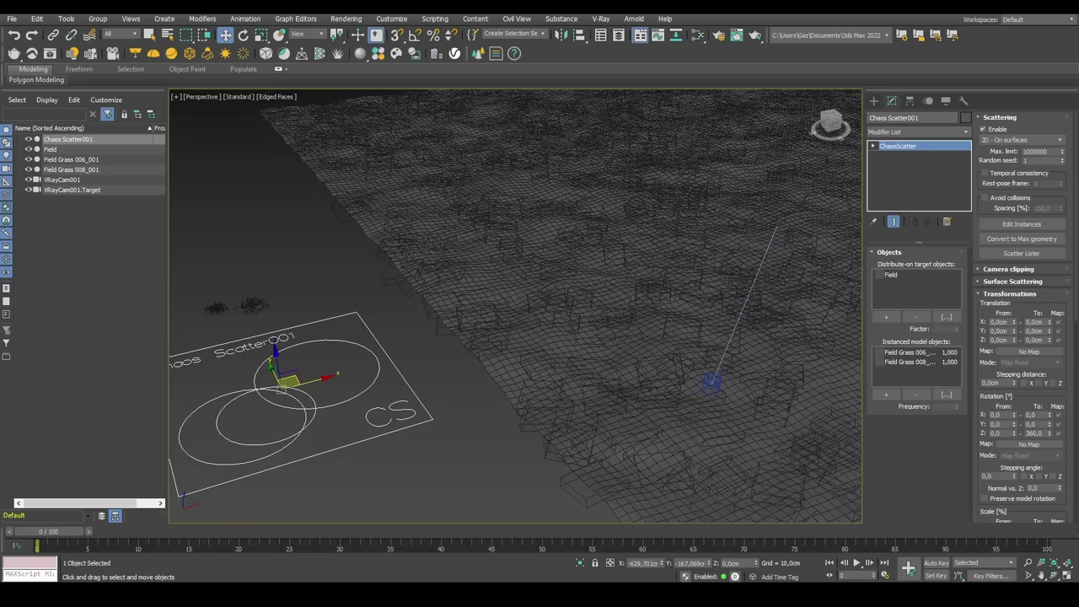
left_click(873, 100)
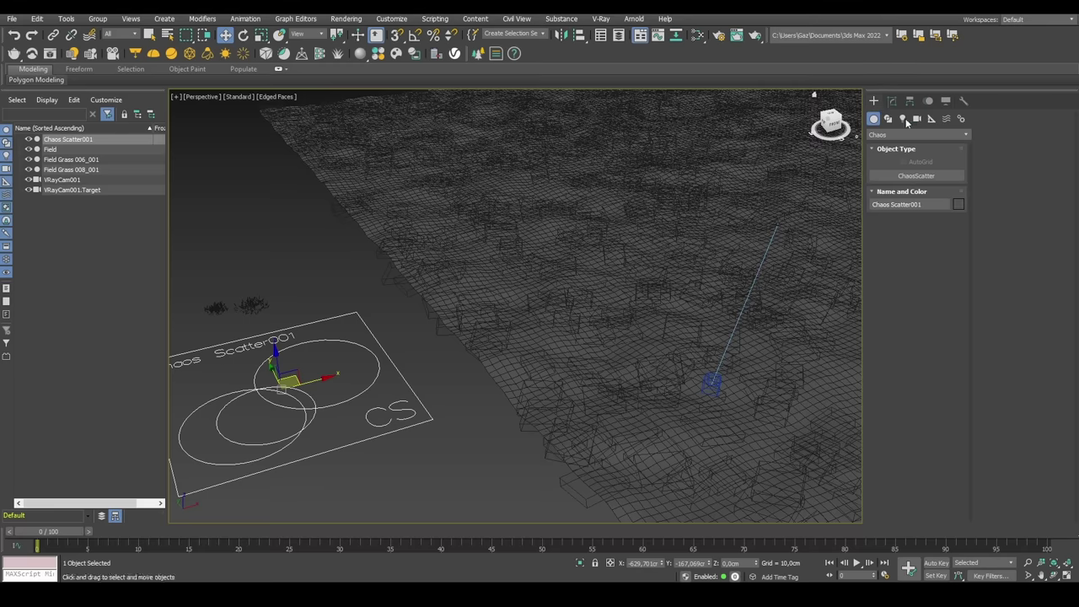
left_click(903, 119)
left_click(919, 135)
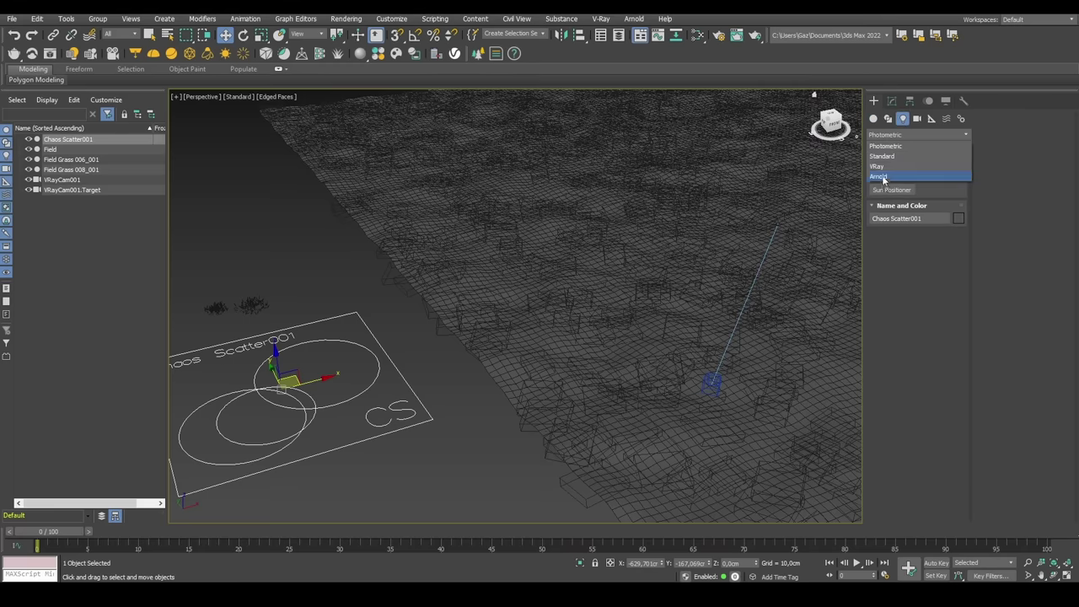
left_click(923, 173)
left_click(891, 175)
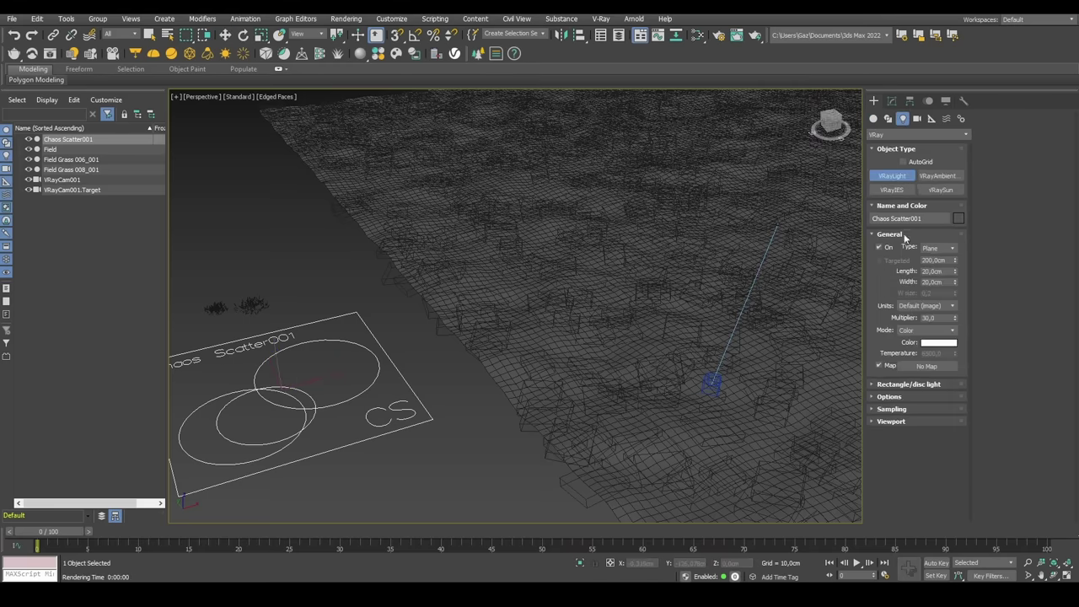
key("f")
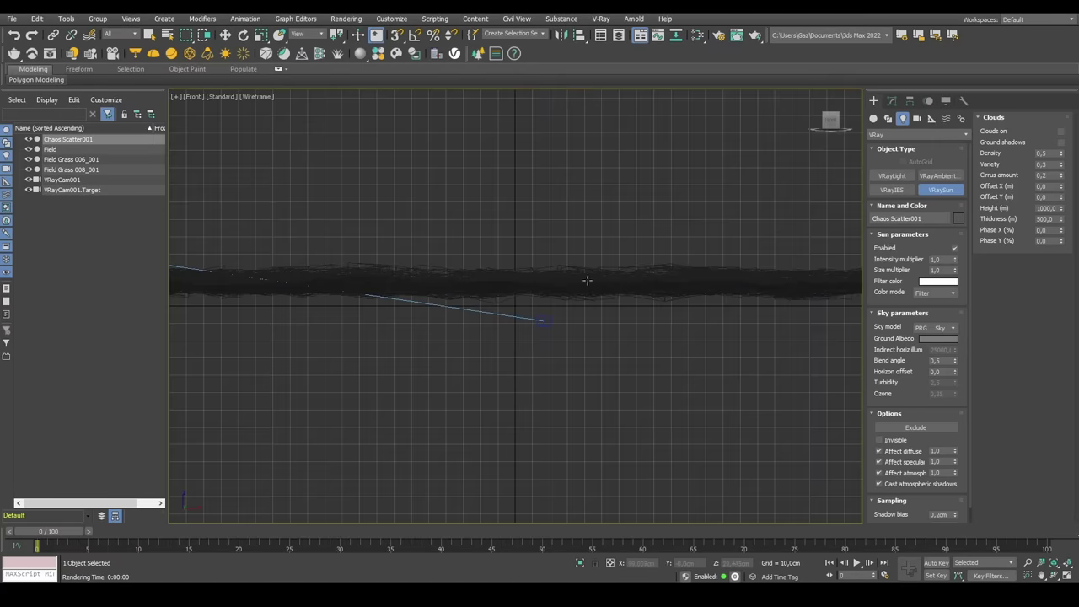
middle_click_drag(595, 279, 631, 368)
left_click_drag(640, 154, 519, 402)
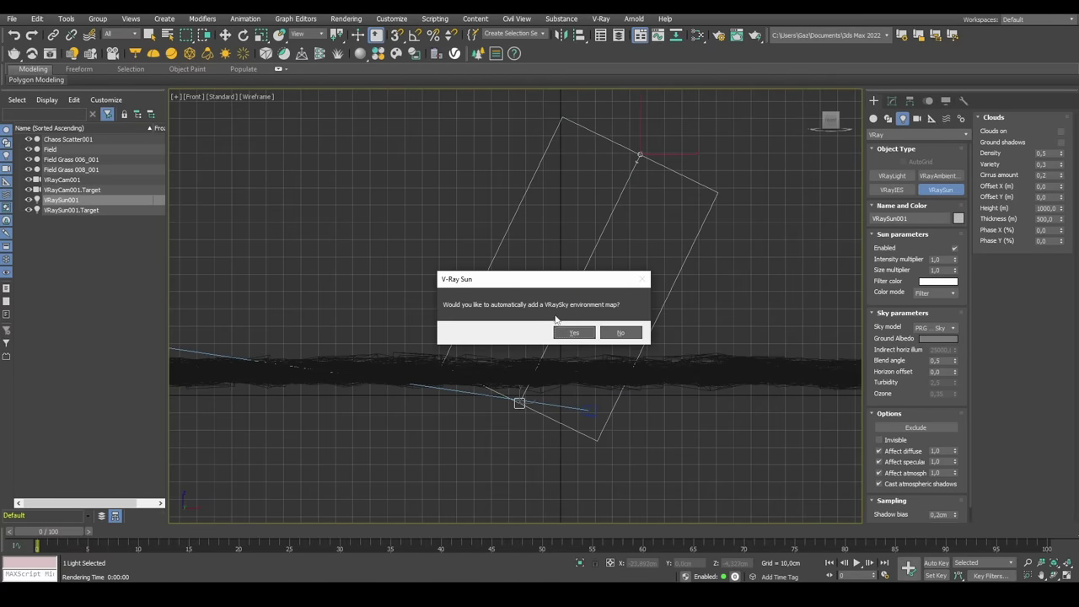
left_click(565, 328)
right_click(703, 211)
- Show the VRayCam001 view, open the V-Ray Frame Buffer and start an interactive render
key("c")
right_click(540, 287)
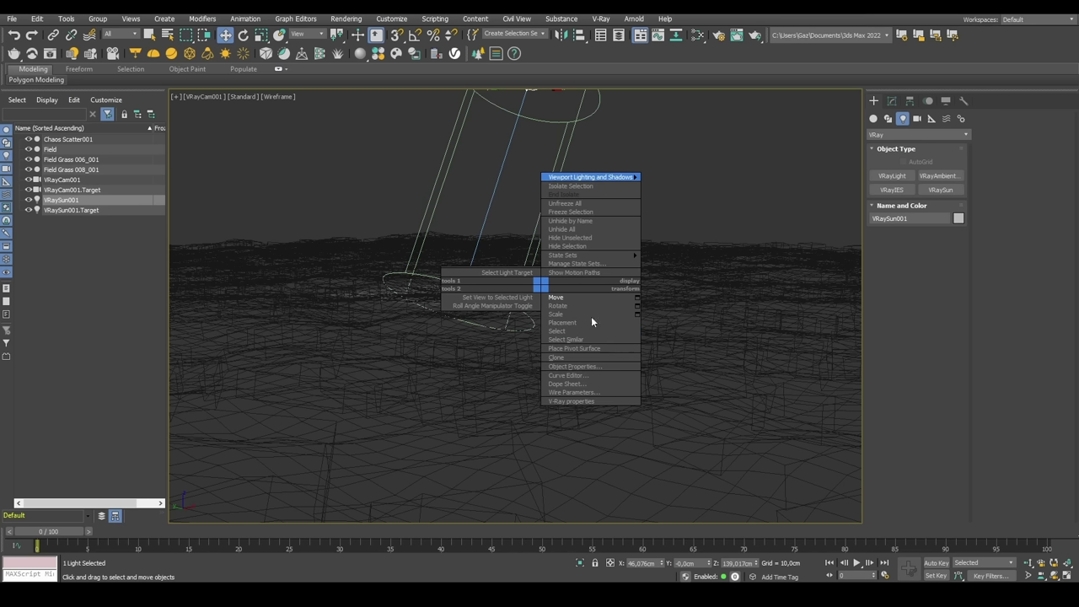
mouse_move(590, 255)
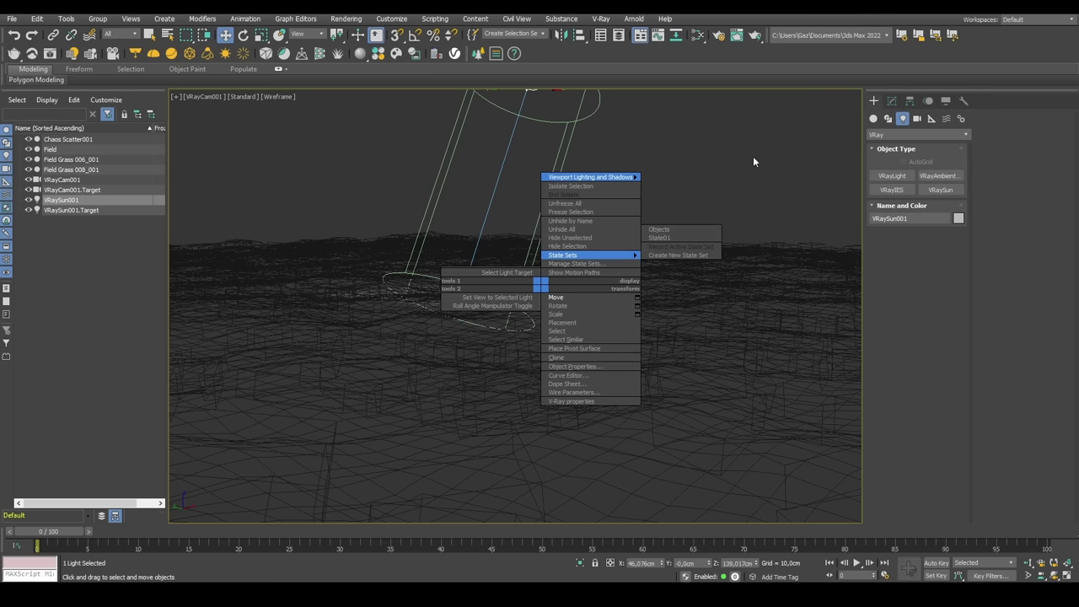
left_click(600, 18)
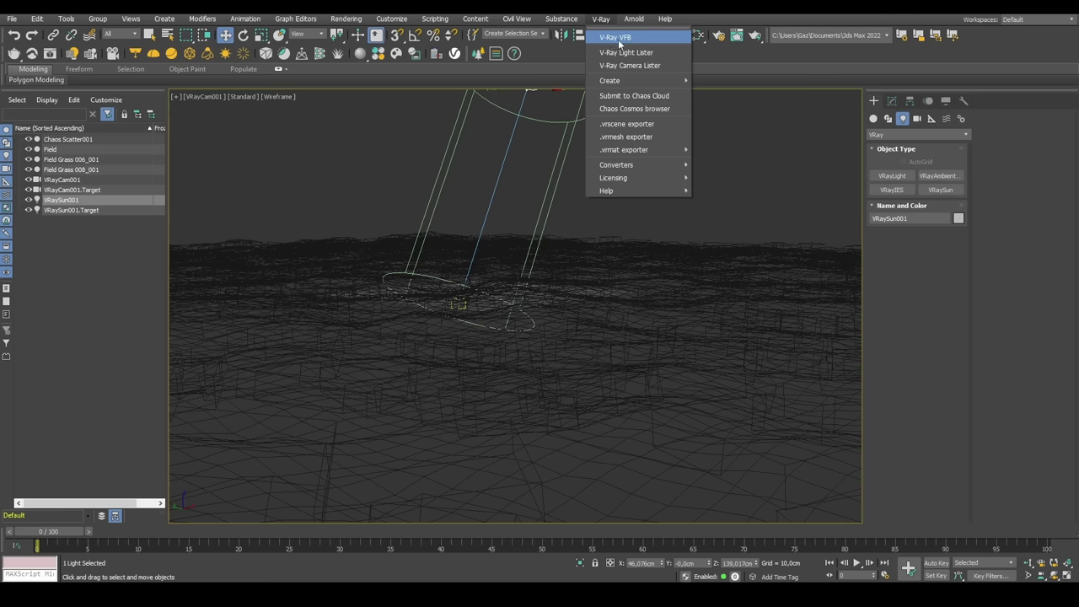
left_click(51, 54)
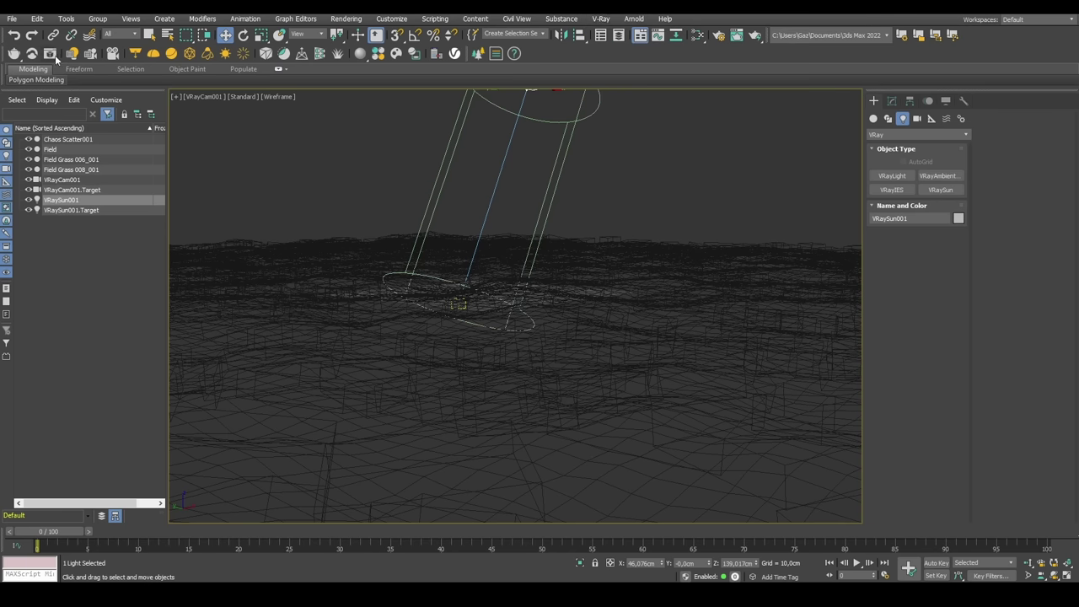
left_click(52, 53)
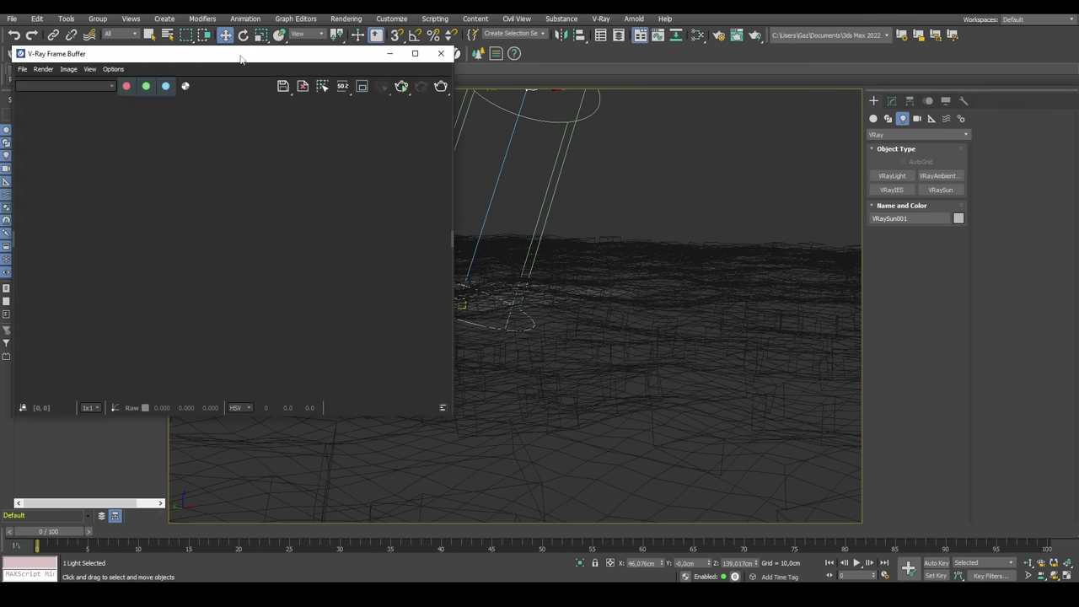
left_click(698, 99)
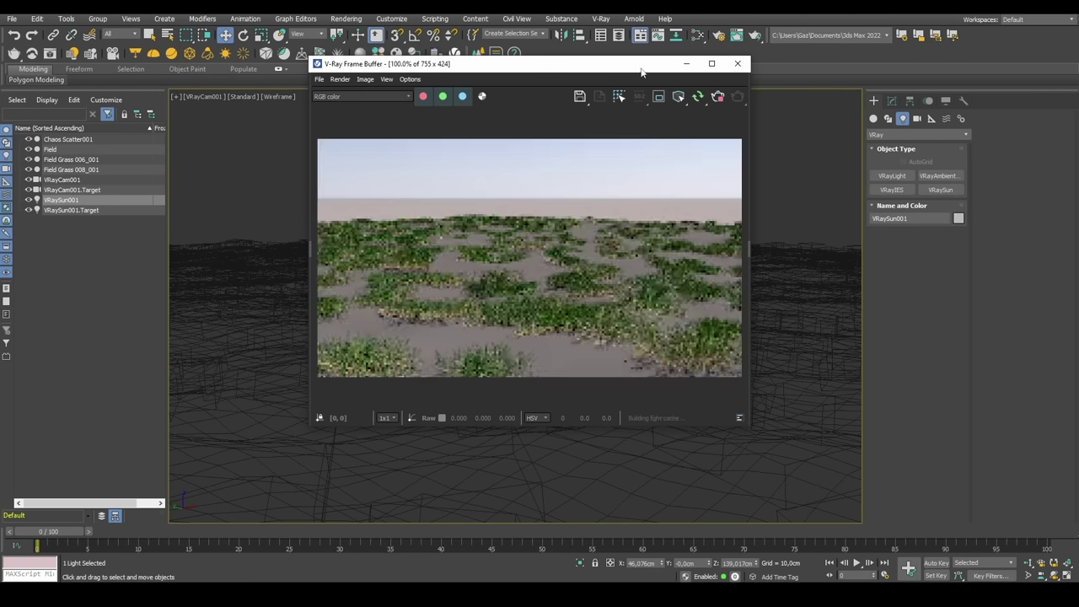
- Deselect the sun, switch the rendered viewport to perspective and move the frame buffer clear of the field
left_click_drag(656, 66, 439, 70)
left_click(629, 155)
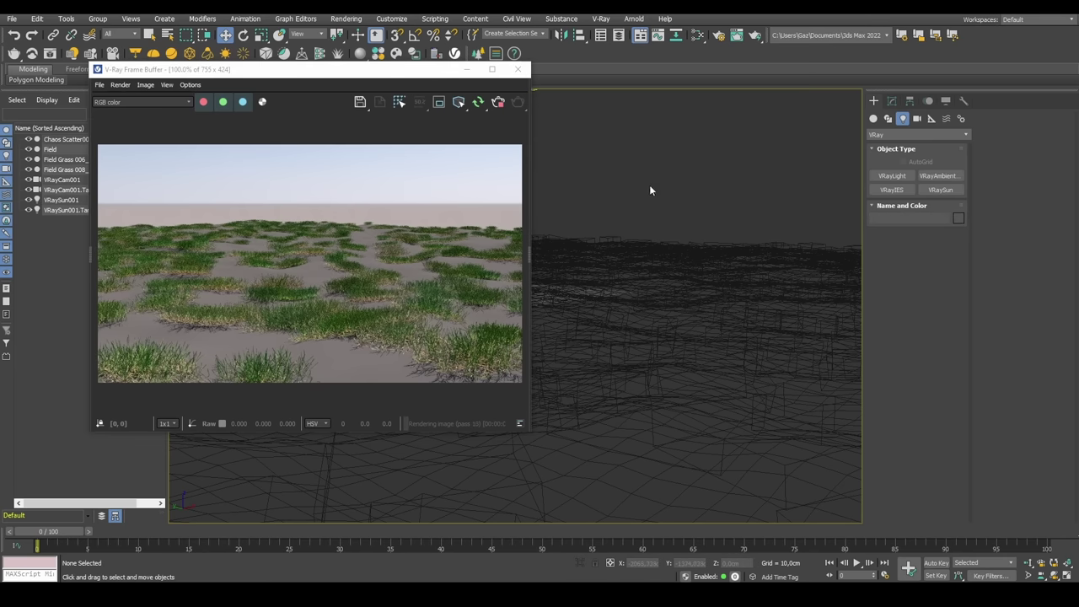
key("p")
scroll(650, 198, "up", 3)
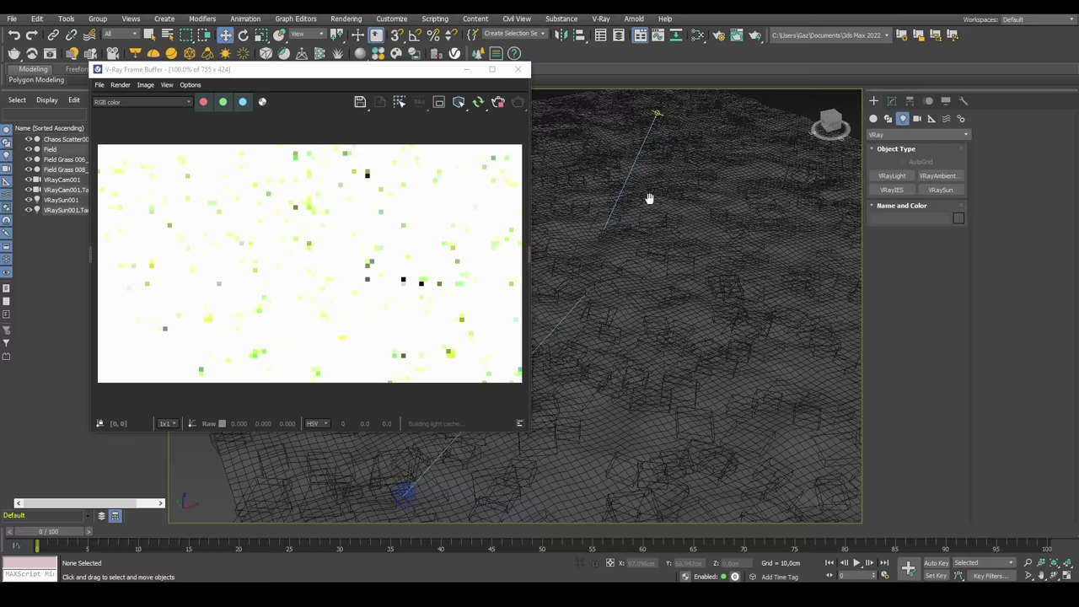
left_click_drag(437, 72, 389, 86)
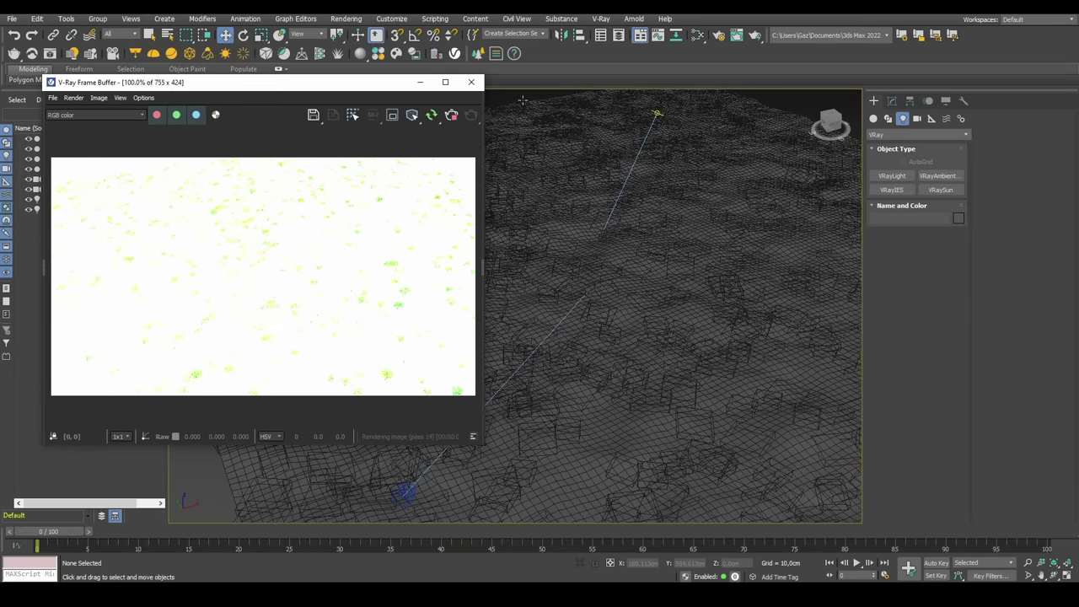
- Set the environment's exposure control to VRay Exposure Control in From VRay camera mode, with VRayCam001 as camera node
left_click(654, 110)
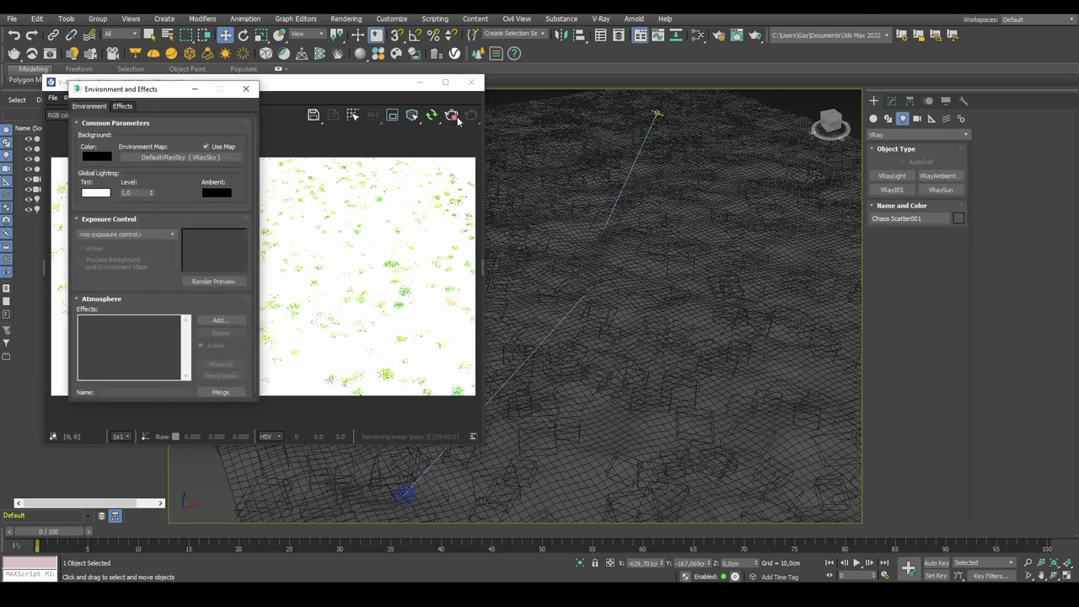
left_click_drag(187, 81, 702, 87)
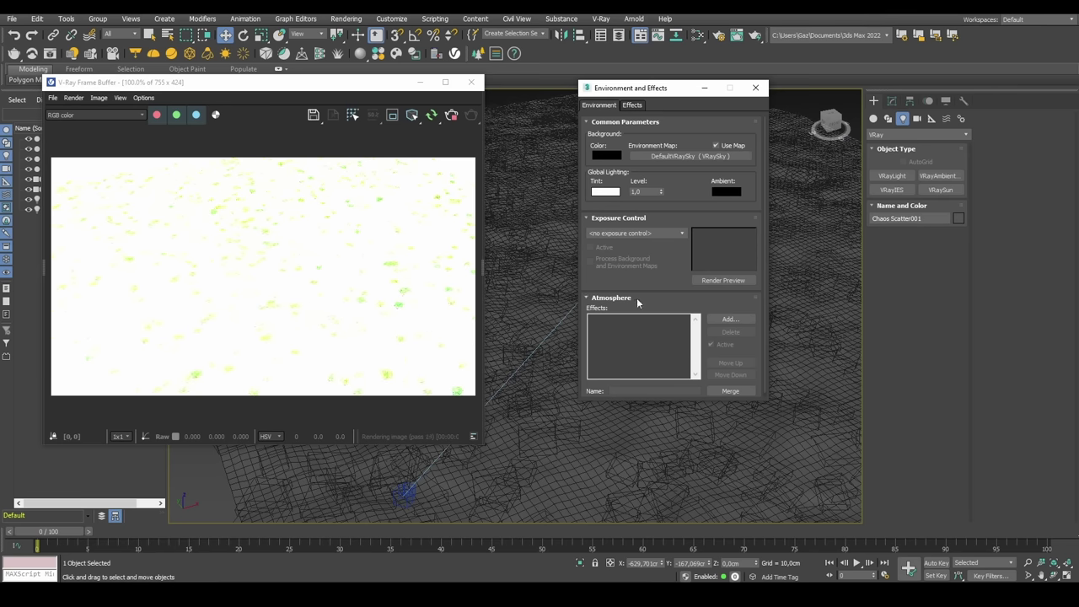
left_click(632, 233)
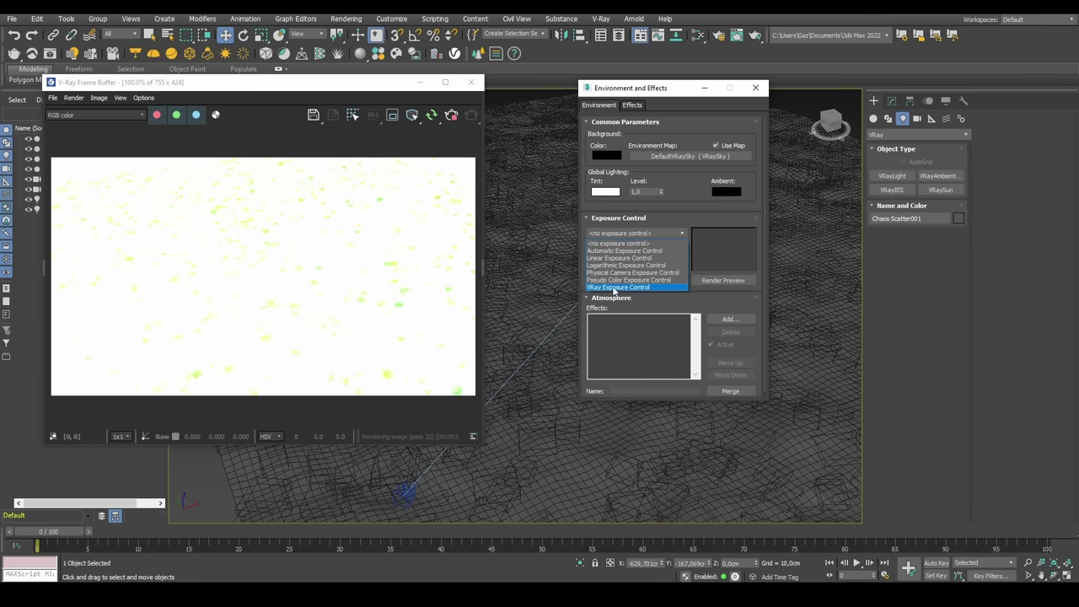
left_click(614, 287)
left_click(683, 316)
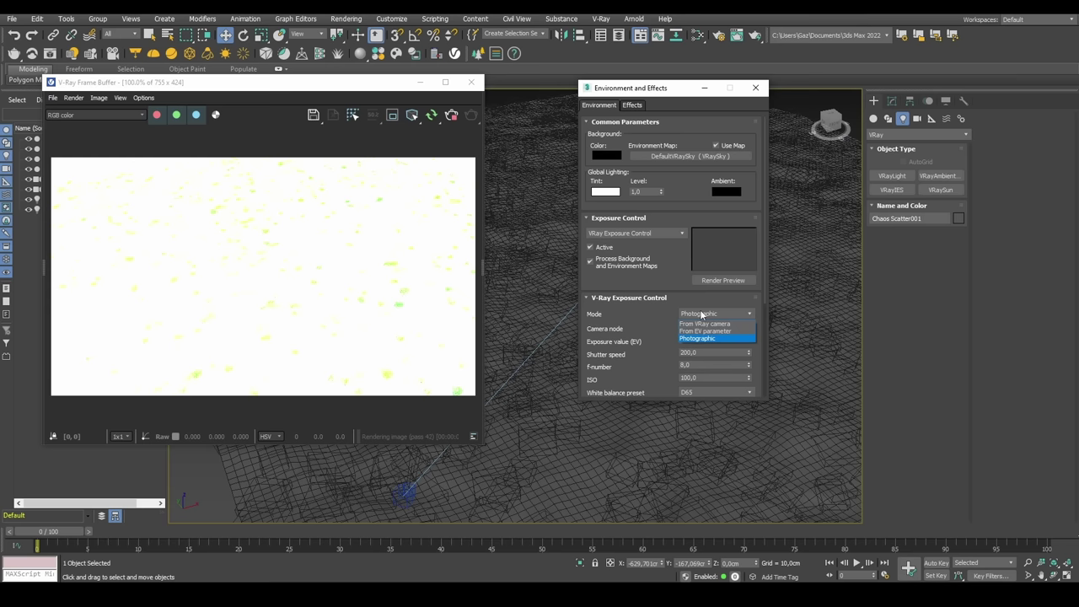
left_click(706, 327)
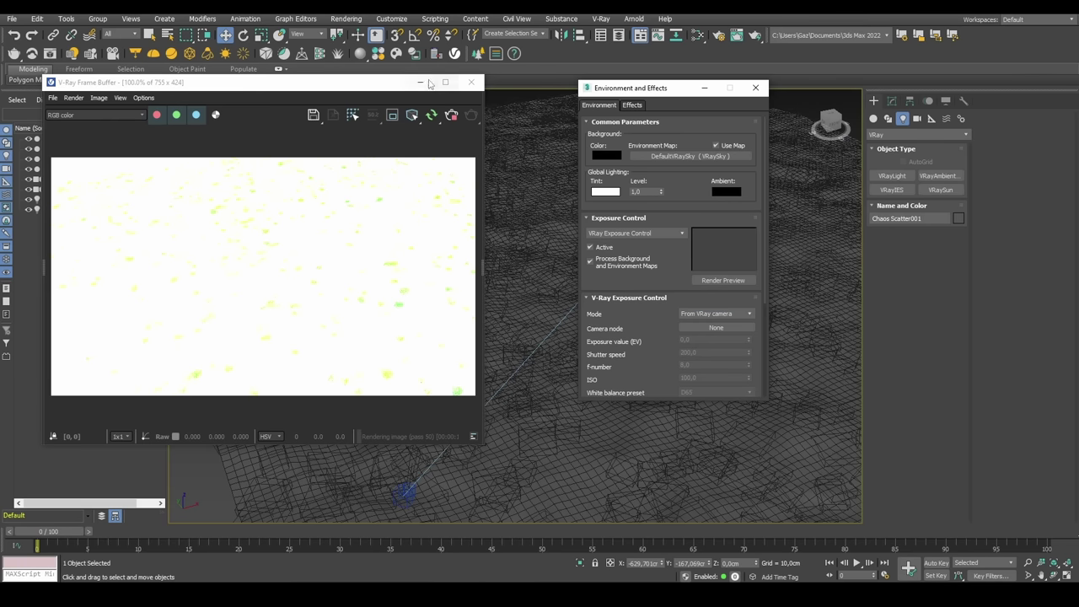
left_click_drag(397, 88, 548, 94)
left_click(715, 327)
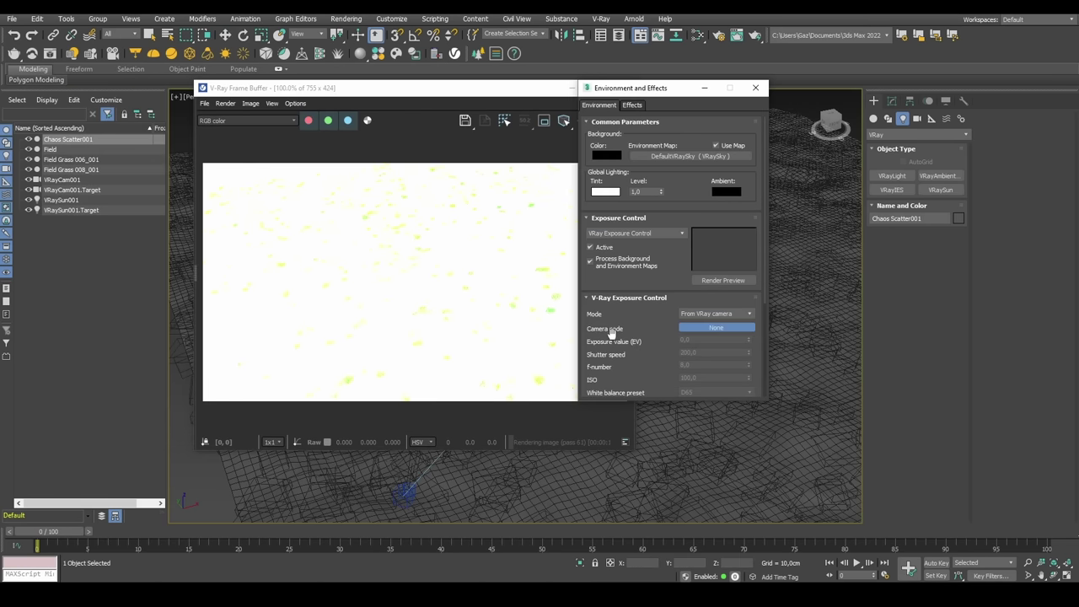
left_click(59, 180)
left_click(756, 89)
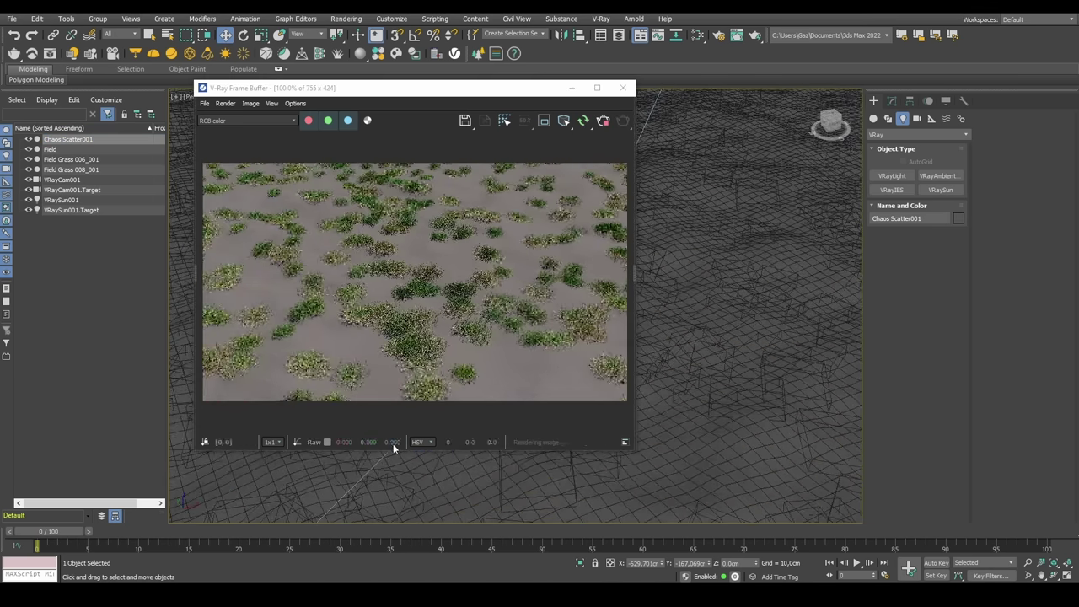
- Examine the scattered grass in the interactive render from close up, from farther away and along the field's edge
left_click_drag(508, 96, 490, 70)
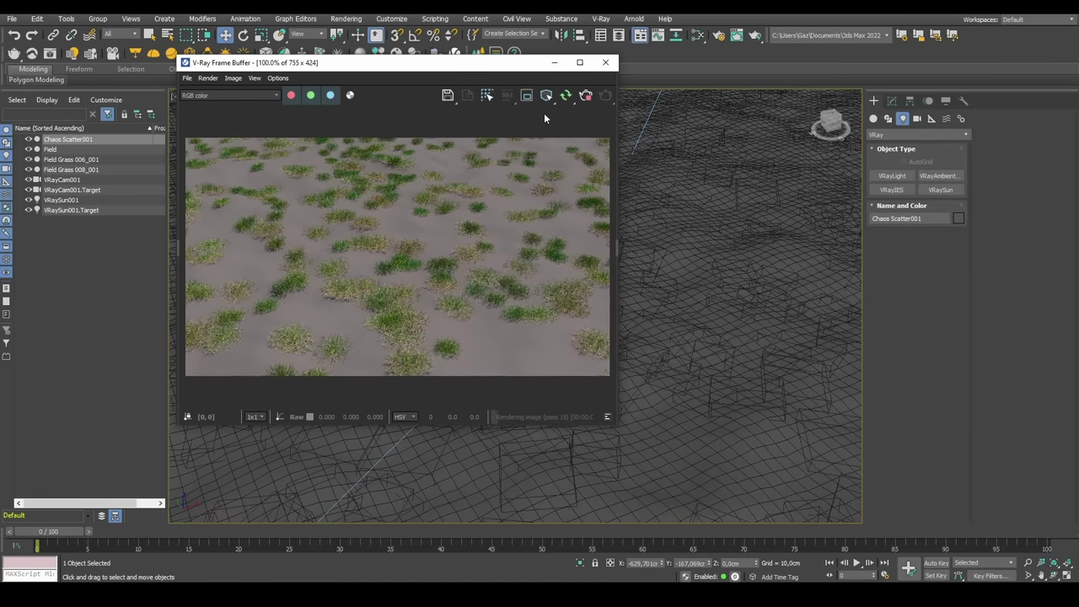
left_click_drag(528, 66, 453, 60)
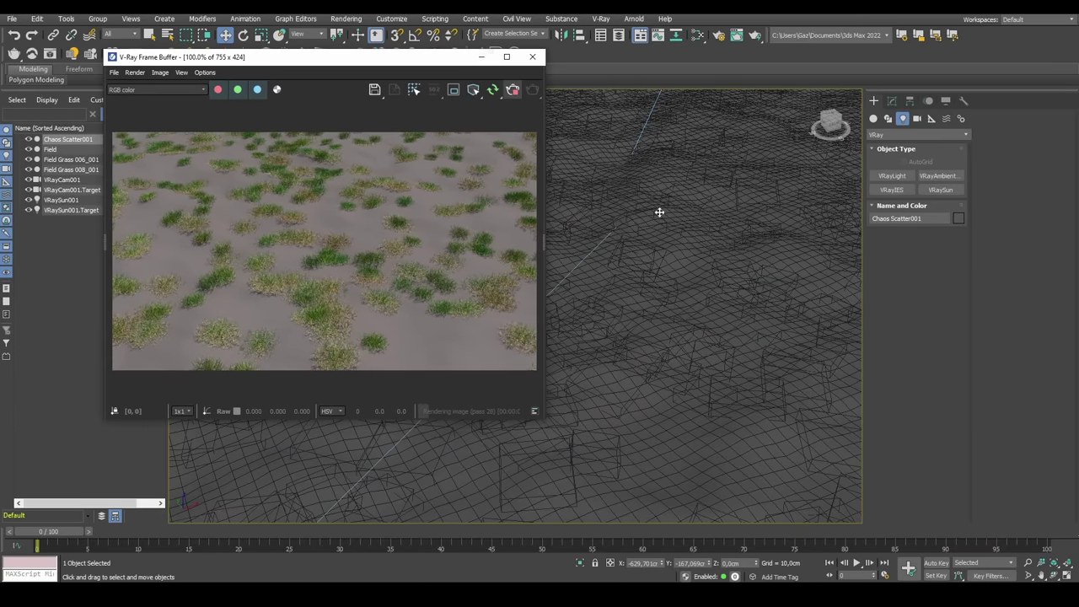
middle_click_drag(665, 298, 636, 355)
scroll(636, 355, "down", 5)
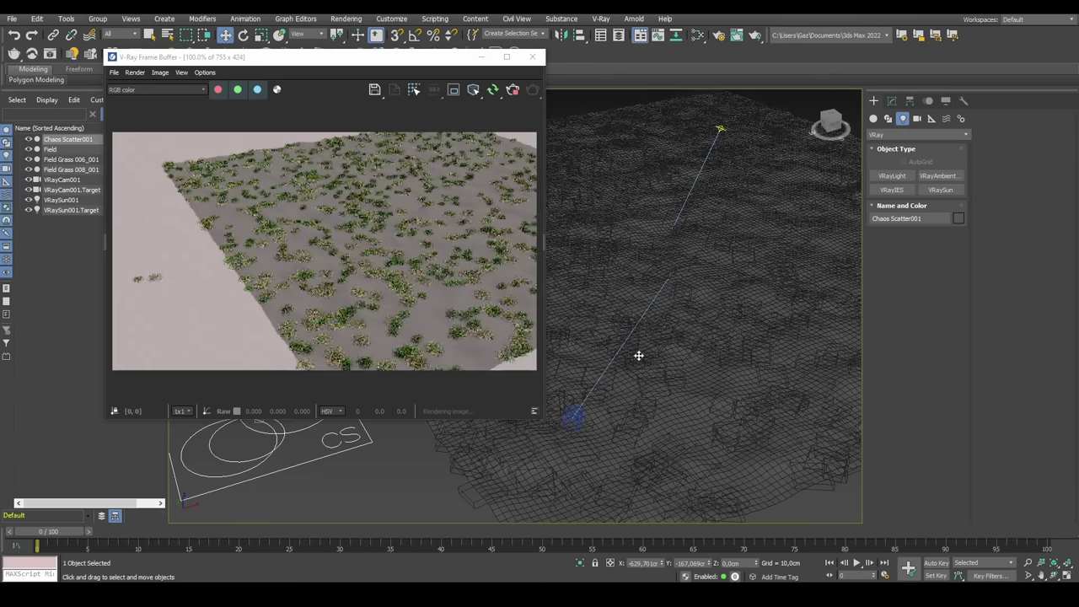
scroll(659, 354, "up", 4)
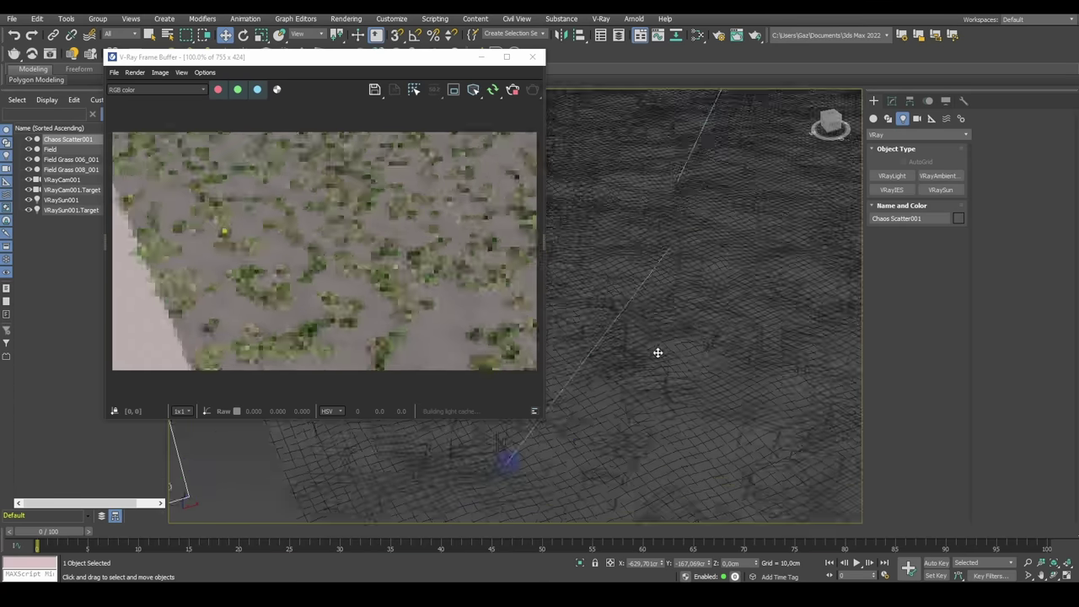
middle_click_drag(659, 354, 679, 361)
scroll(679, 361, "down", 3)
middle_click_drag(264, 437, 302, 470)
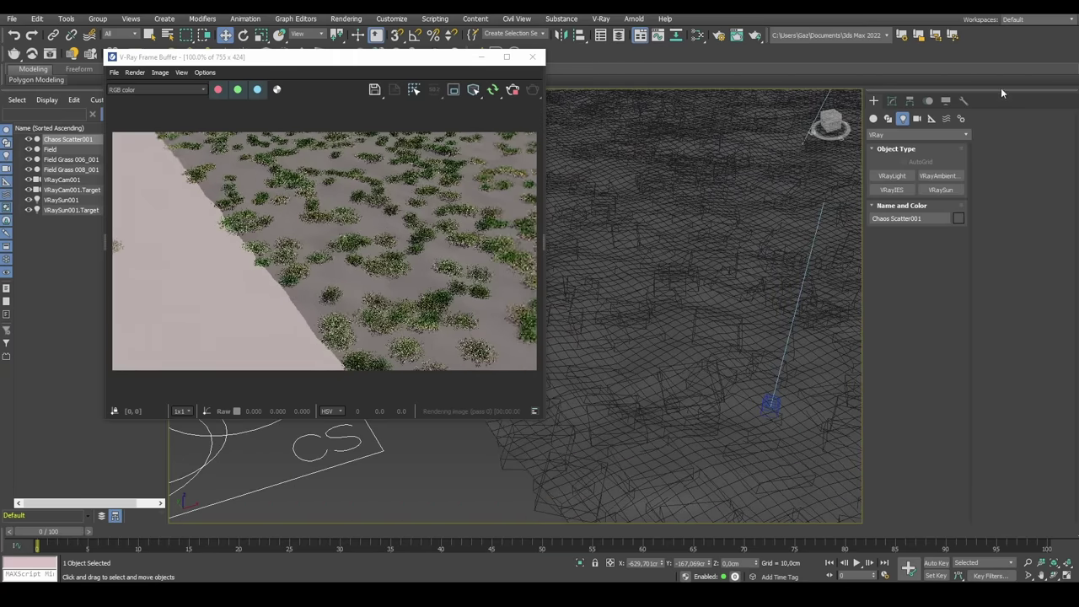
- Set the frequency of the Field Grass 008 instanced model to 0.95 in the Chaos Scatter
left_click(892, 101)
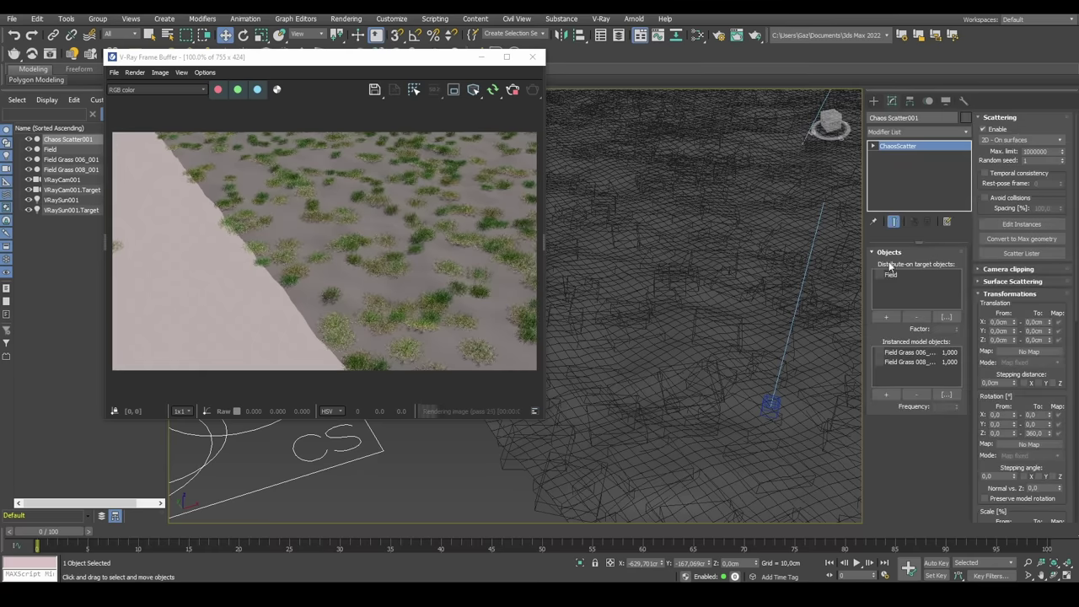
left_click(910, 353)
left_click(905, 361)
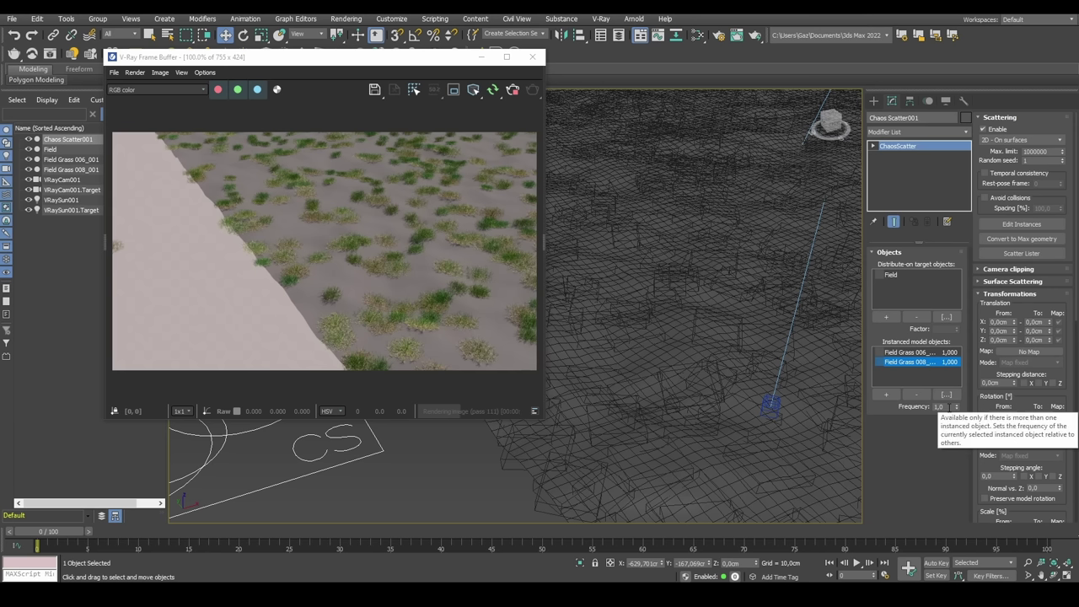
left_click(909, 352)
left_click(911, 362)
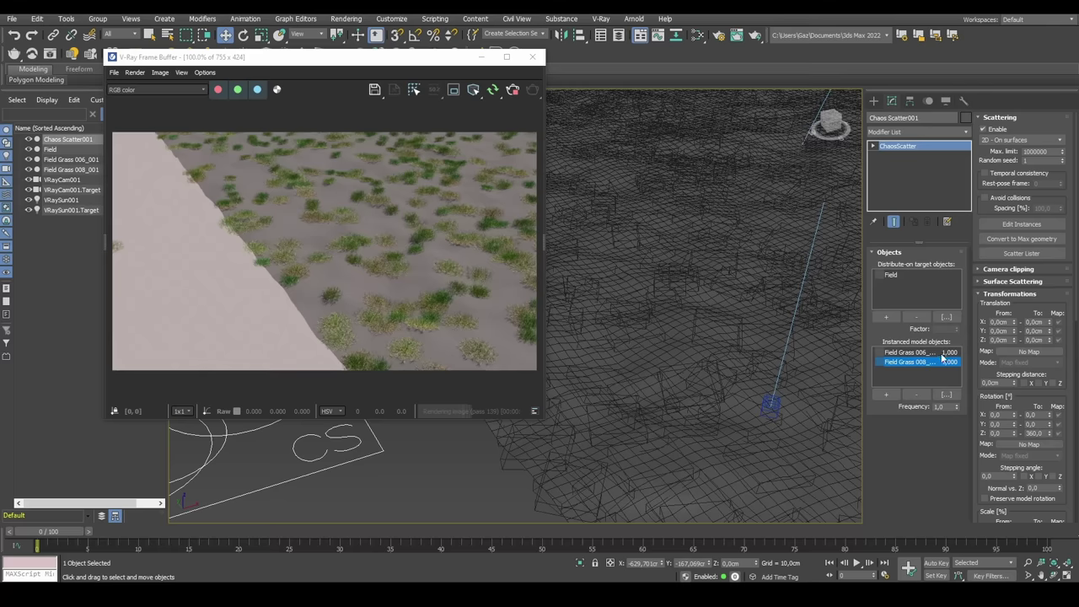
left_click(954, 409)
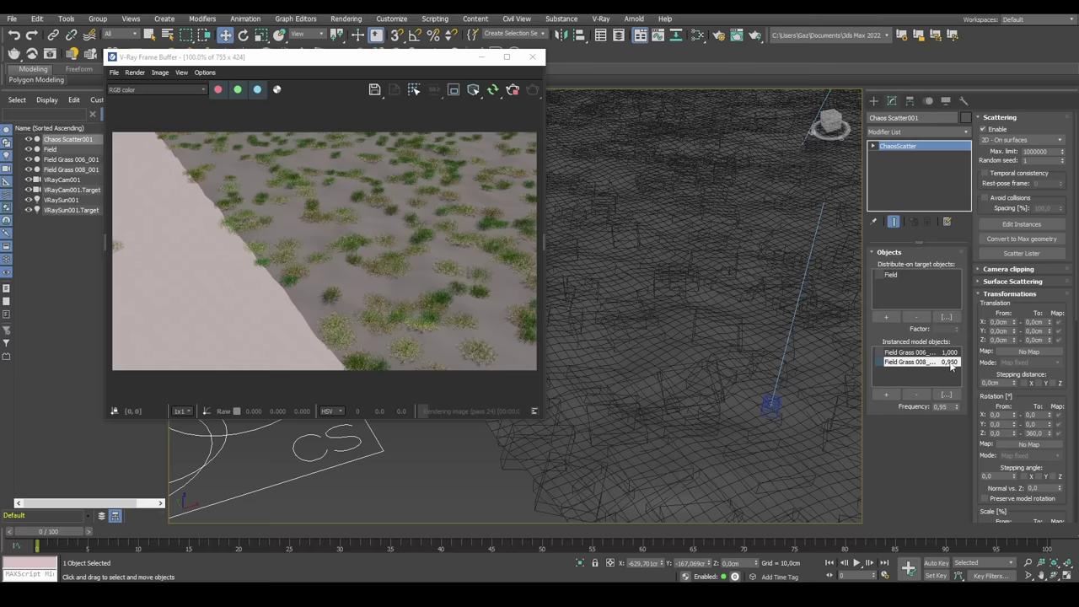
- Set the frequency of the Field Grass 008 instanced model to 1 and shift the frame buffer away from the field
left_click_drag(957, 406, 951, 304)
double_click(944, 407)
type("1")
key("Return")
left_click_drag(453, 58, 401, 59)
middle_click_drag(708, 310, 689, 351)
middle_click_drag(841, 249, 725, 268, "alt")
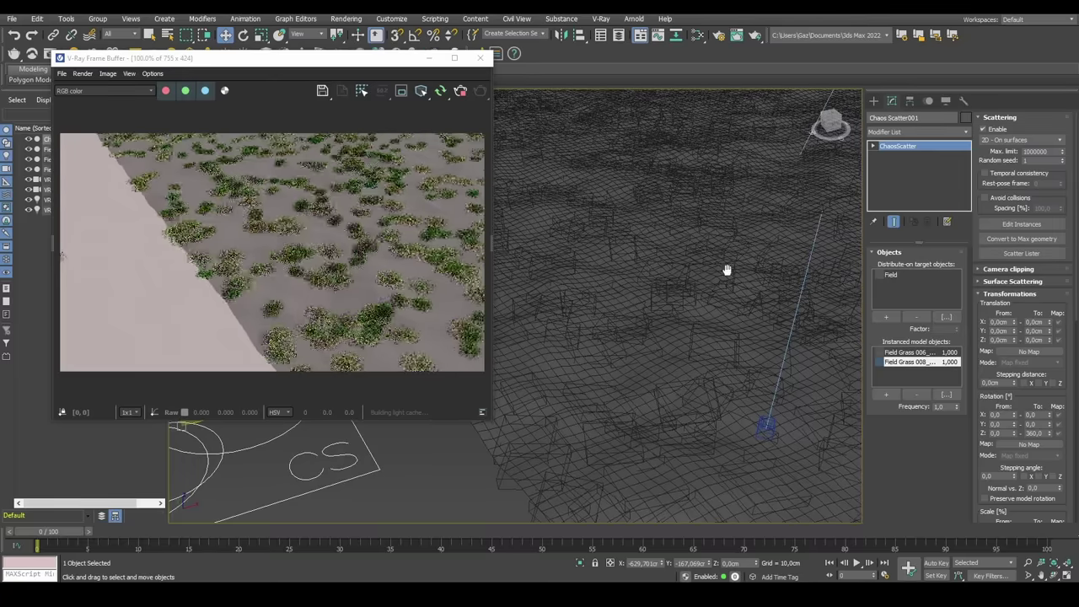
- Switch scattering off and back on to compare the render, and review the maximum limit and available distribution modes
left_click(993, 131)
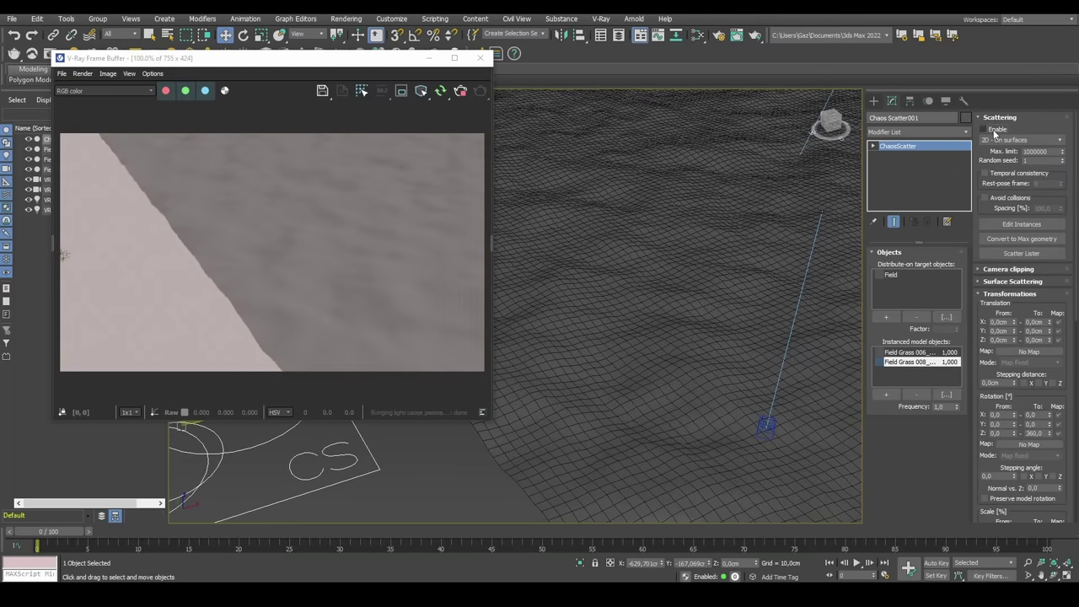
left_click(990, 131)
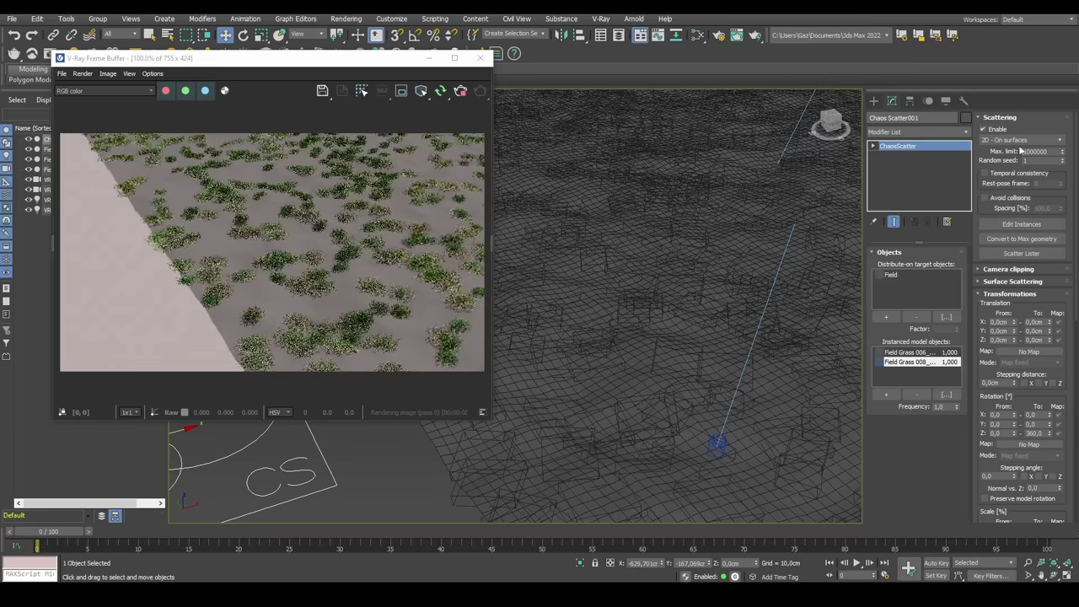
left_click(1030, 152)
type("0")
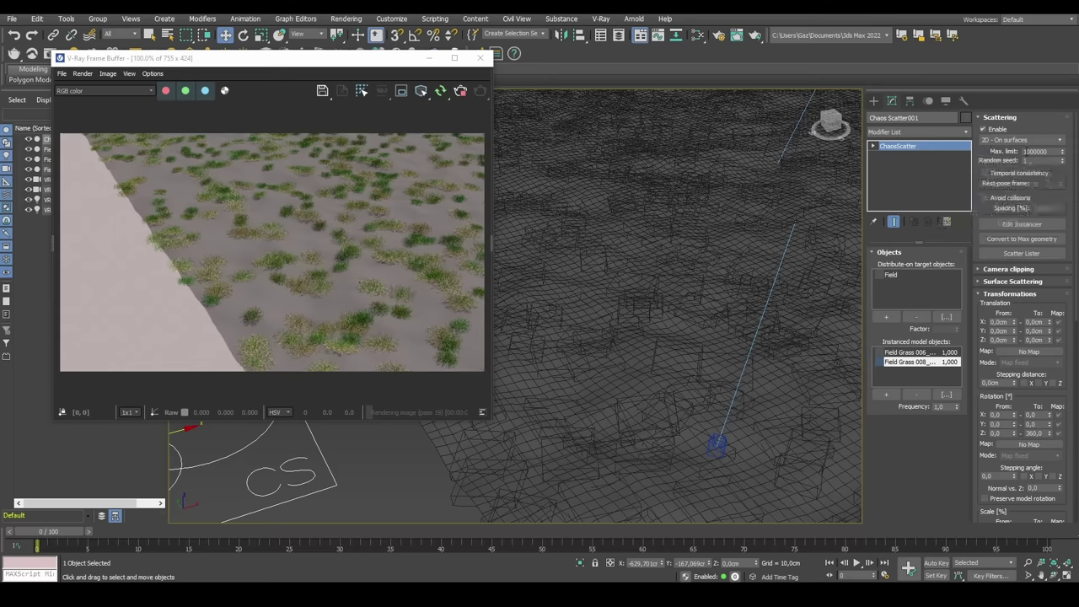
left_click(1007, 140)
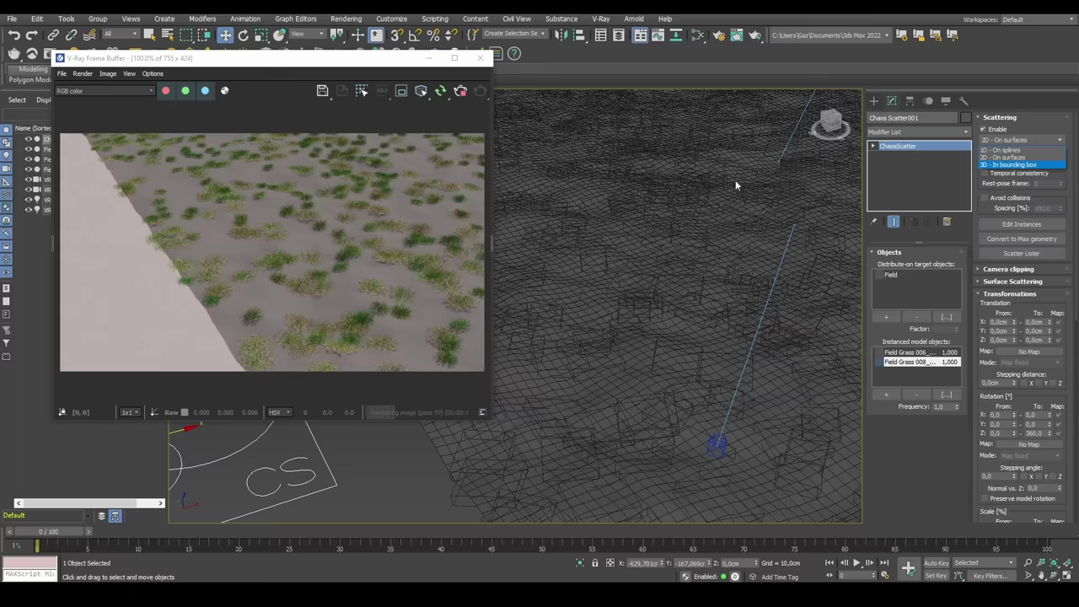
left_click(1042, 141)
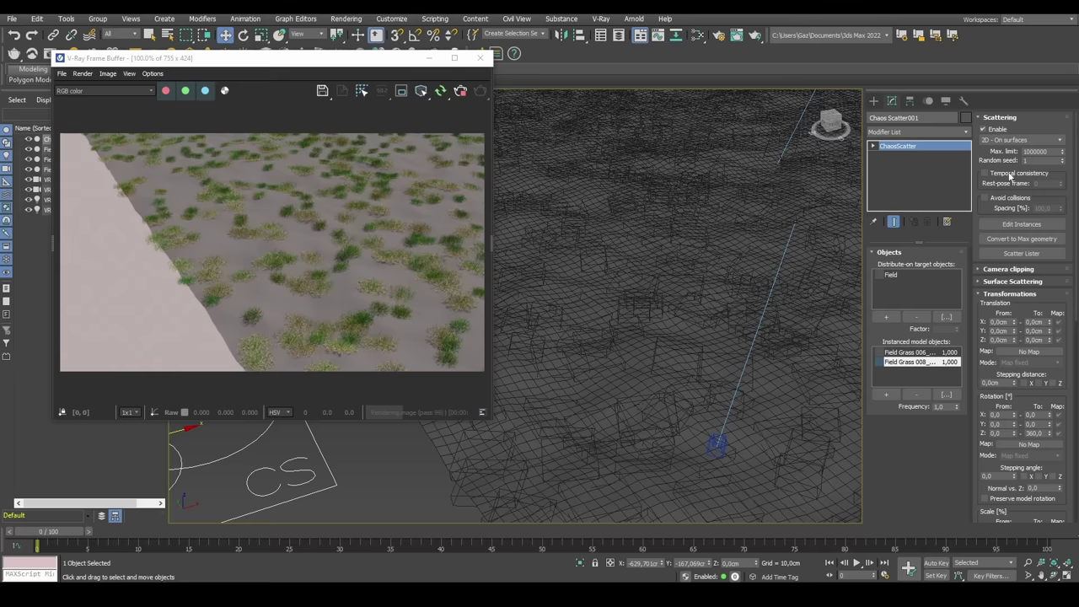
- Try moving a single grass instance along X in instance editing, undo the move and leave instance editing
scroll(984, 192, "down", 2)
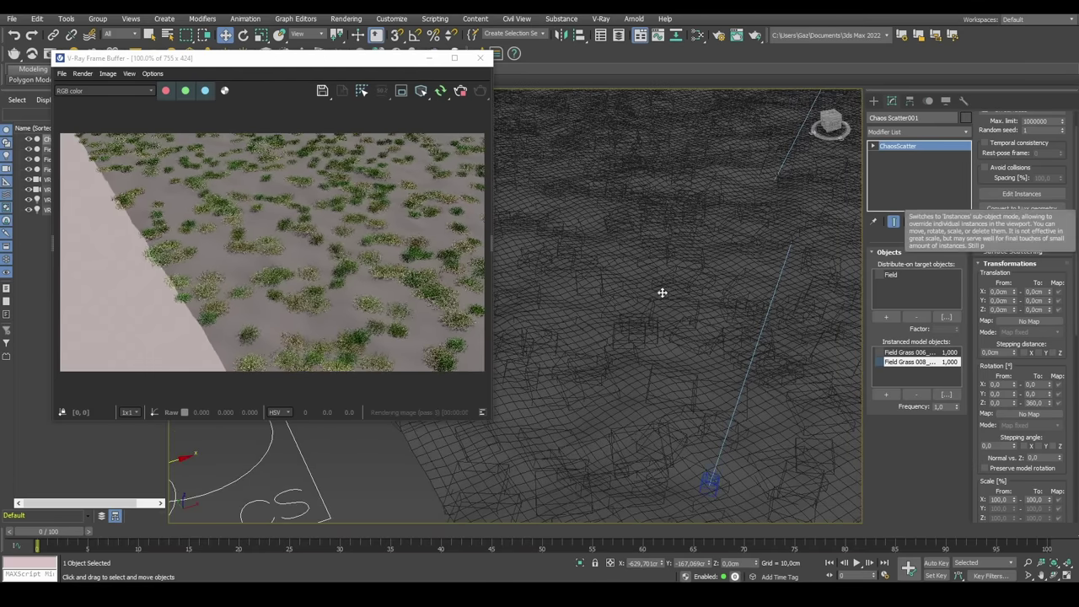
left_click(1025, 194)
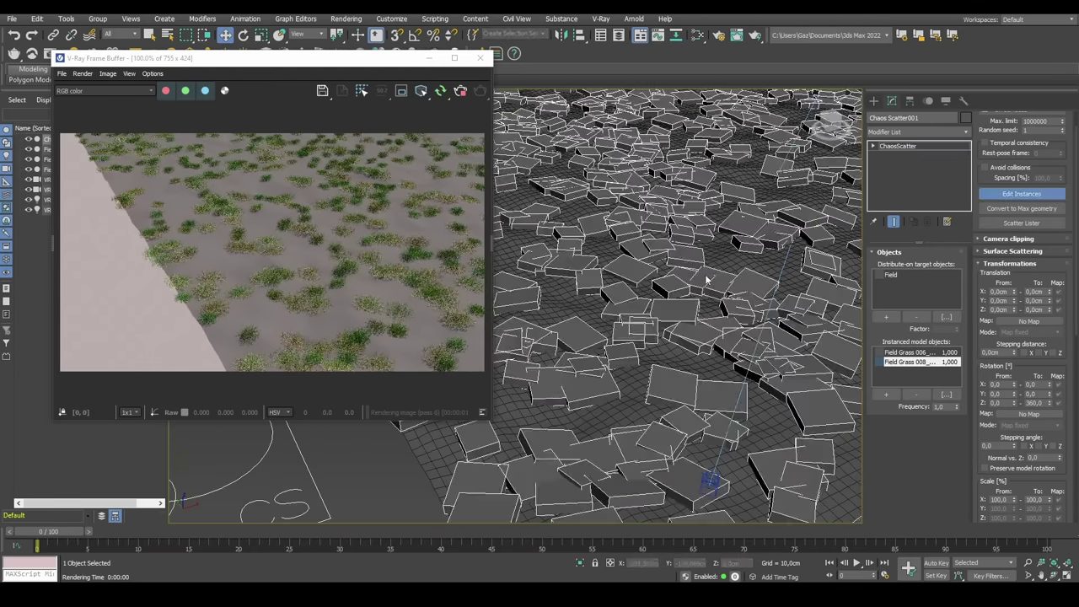
left_click(684, 261)
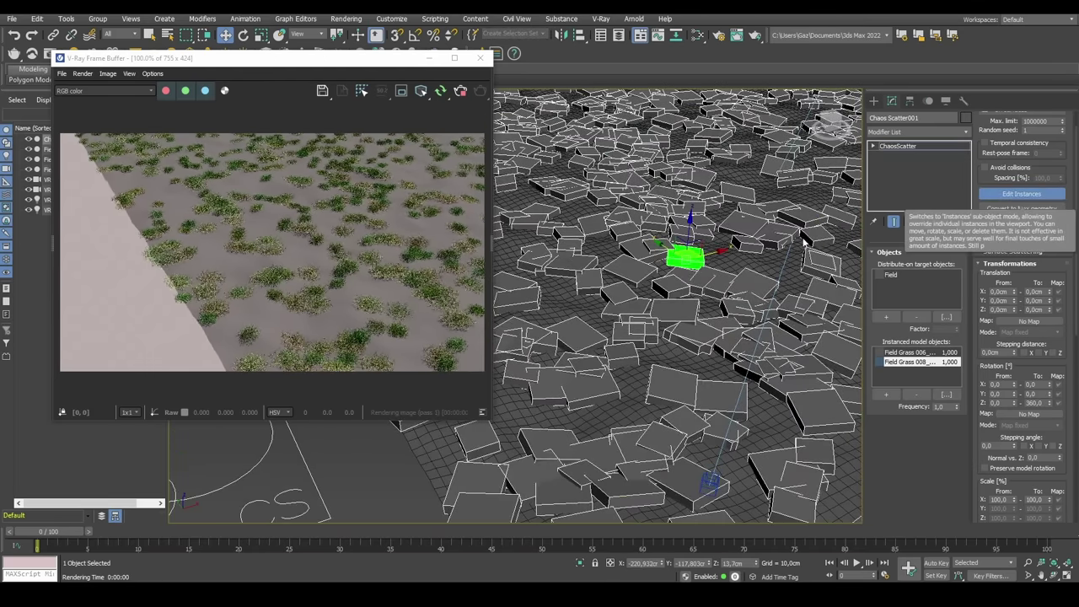
left_click_drag(733, 245, 758, 237)
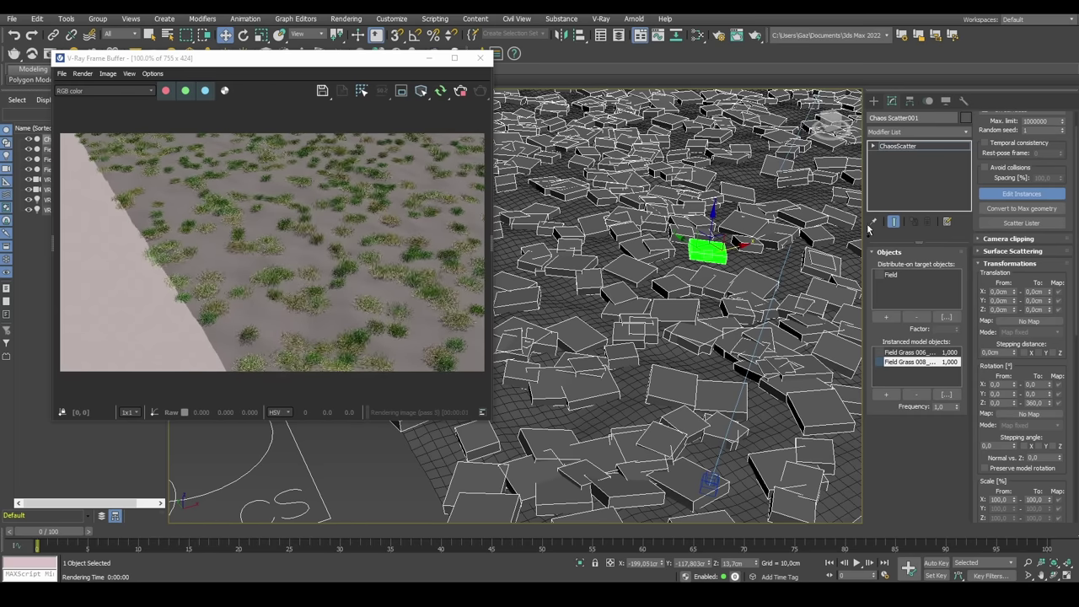
key("ctrl+z")
left_click(1000, 197)
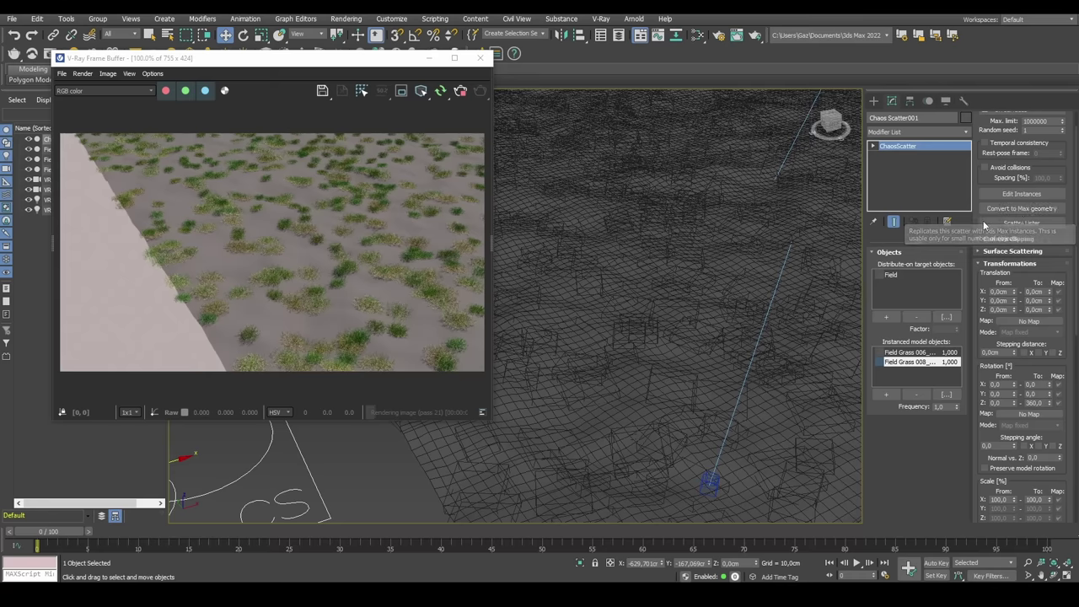
- Review the Chaos Scatter001 entry in the Scatter Lister, then close the lister
left_click(1018, 224)
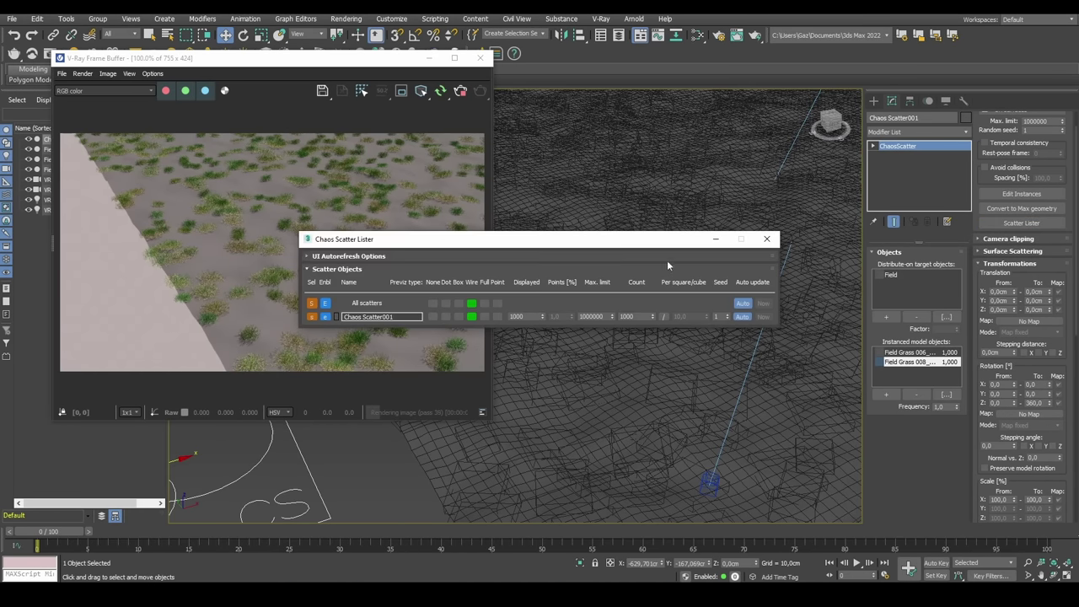
left_click_drag(633, 245, 710, 100)
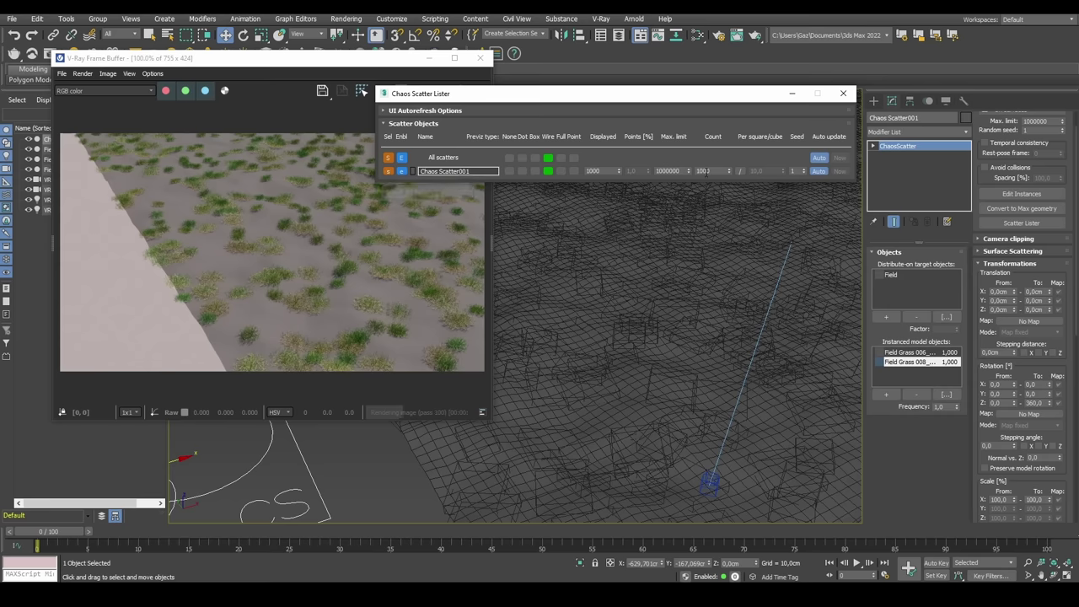
left_click(842, 93)
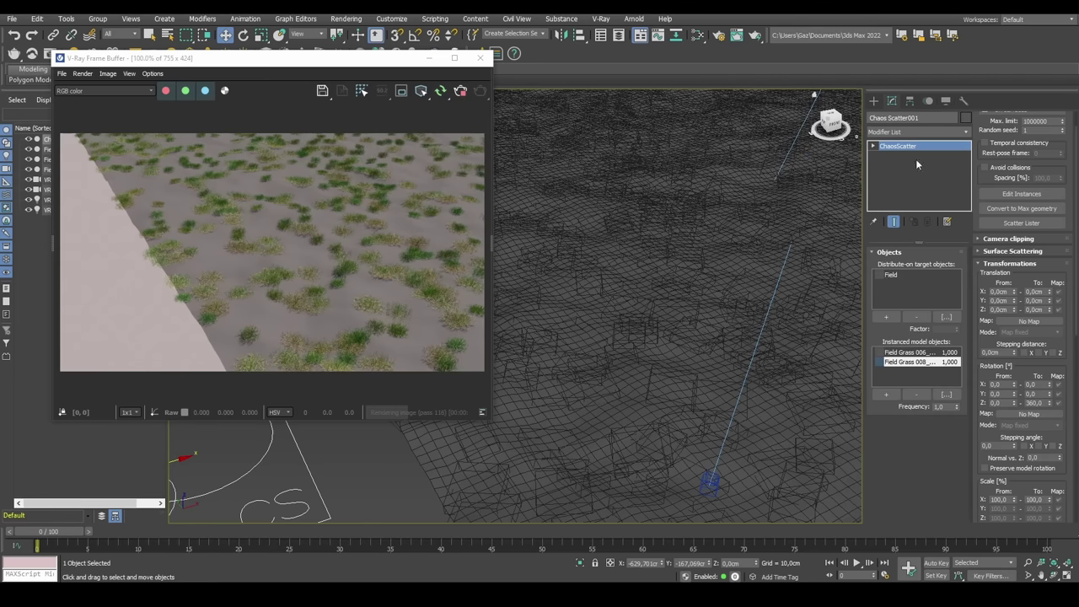
left_click_drag(984, 181, 988, 153)
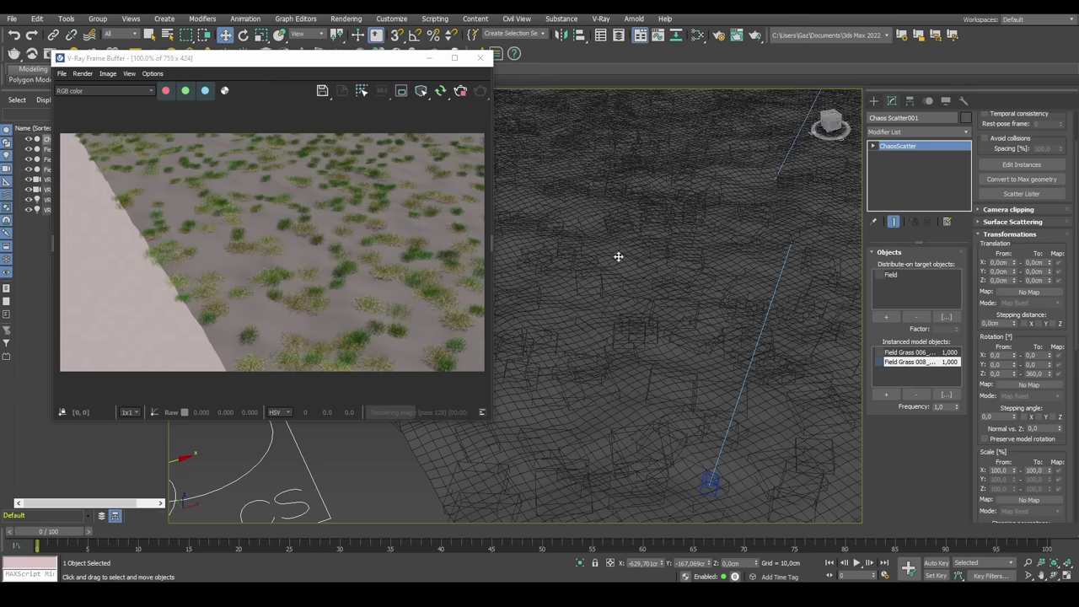
- Enable camera clipping for the active render camera with near and far overrides, setting the far distance to 500 cm
left_click(1024, 210)
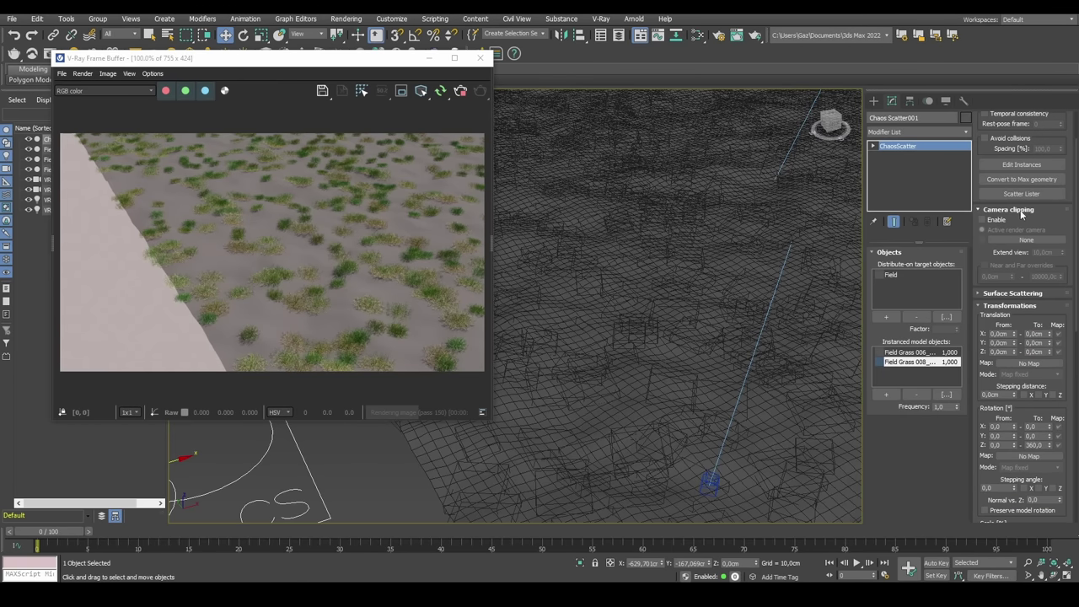
middle_click_drag(808, 221, 645, 265, "alt")
left_click(992, 219)
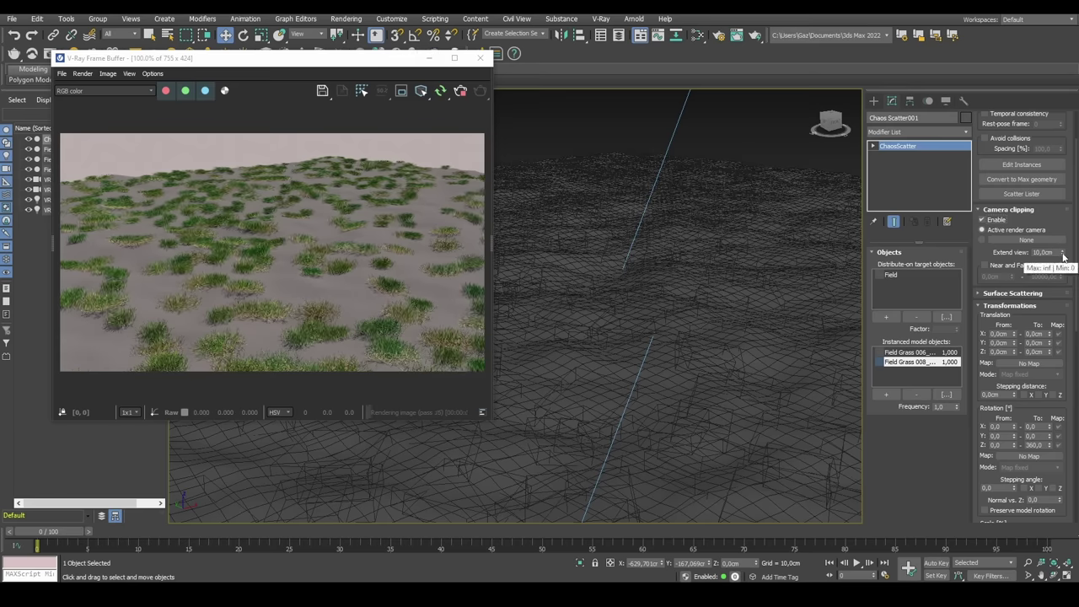
left_click(1009, 268)
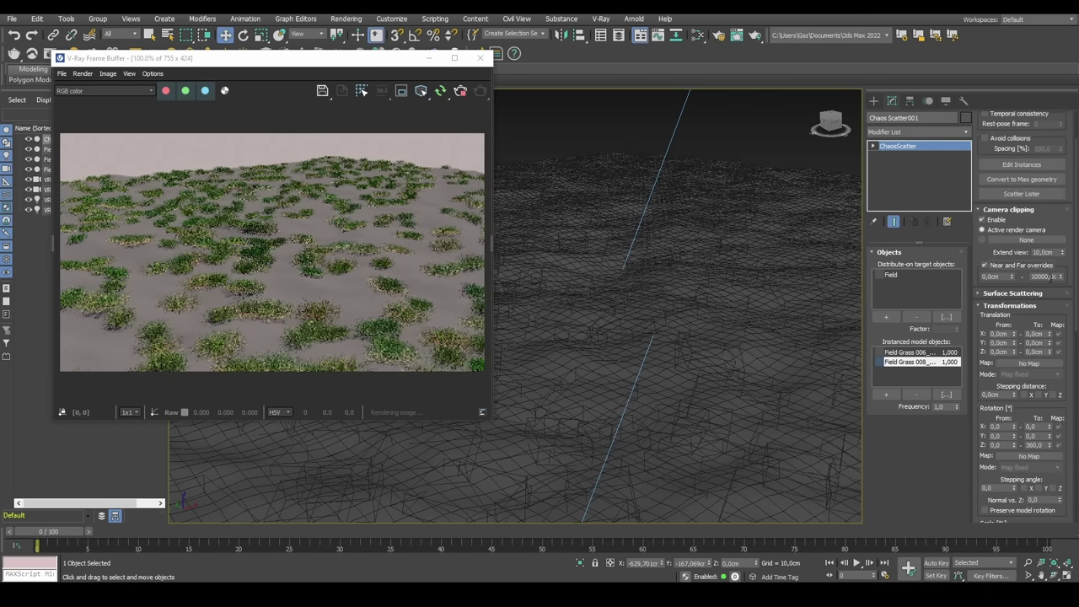
left_click_drag(1061, 280, 1055, 323)
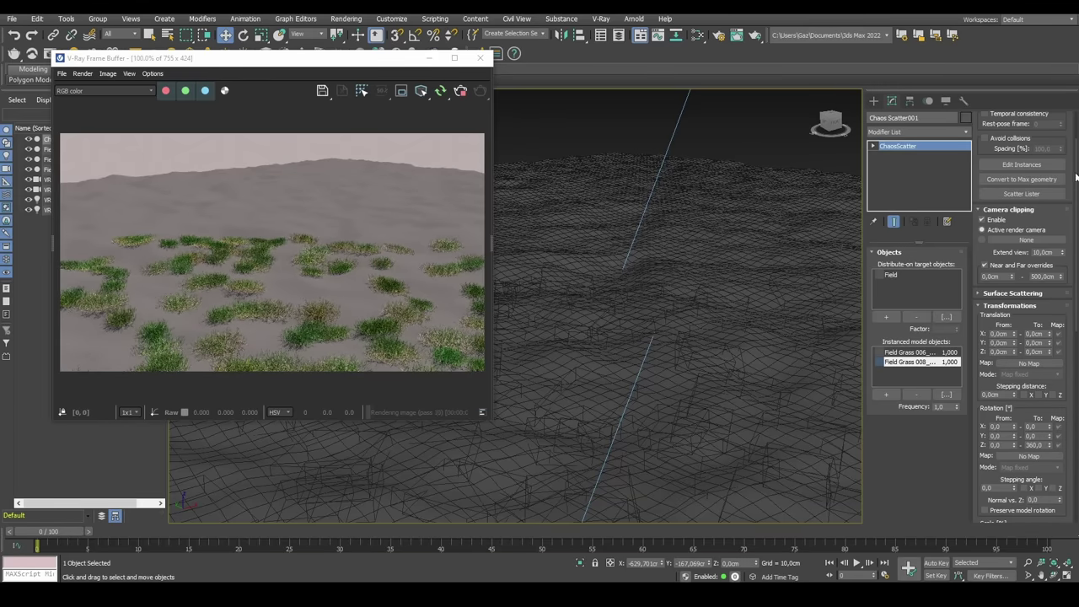
- Turn off the near and far overrides, reduce the extend view distance and disable camera clipping
left_click(985, 266)
left_click_drag(1062, 254, 1066, 303)
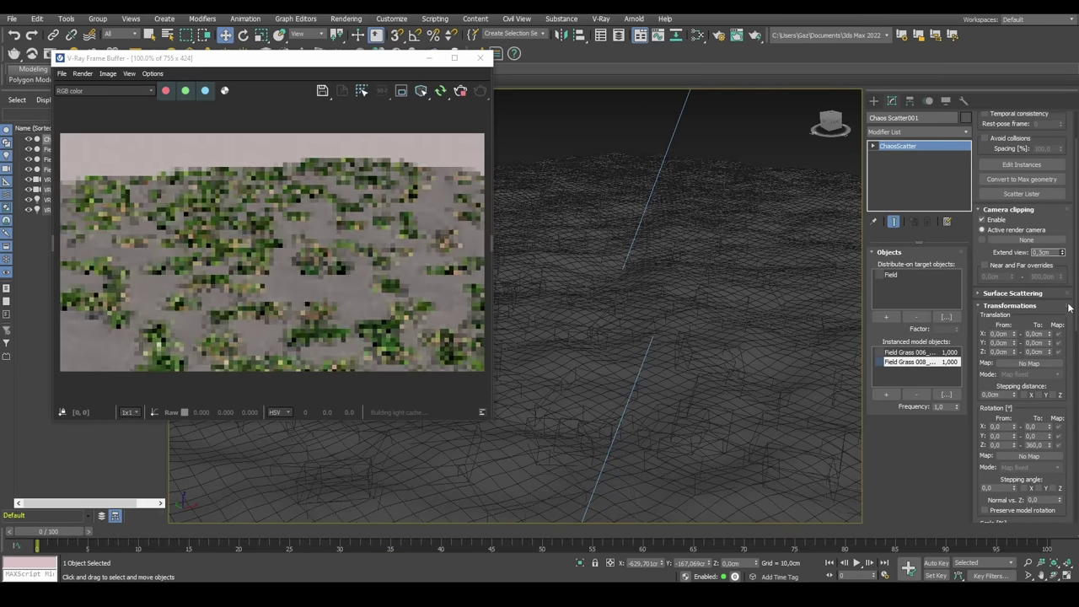
left_click(983, 219)
left_click(1005, 209)
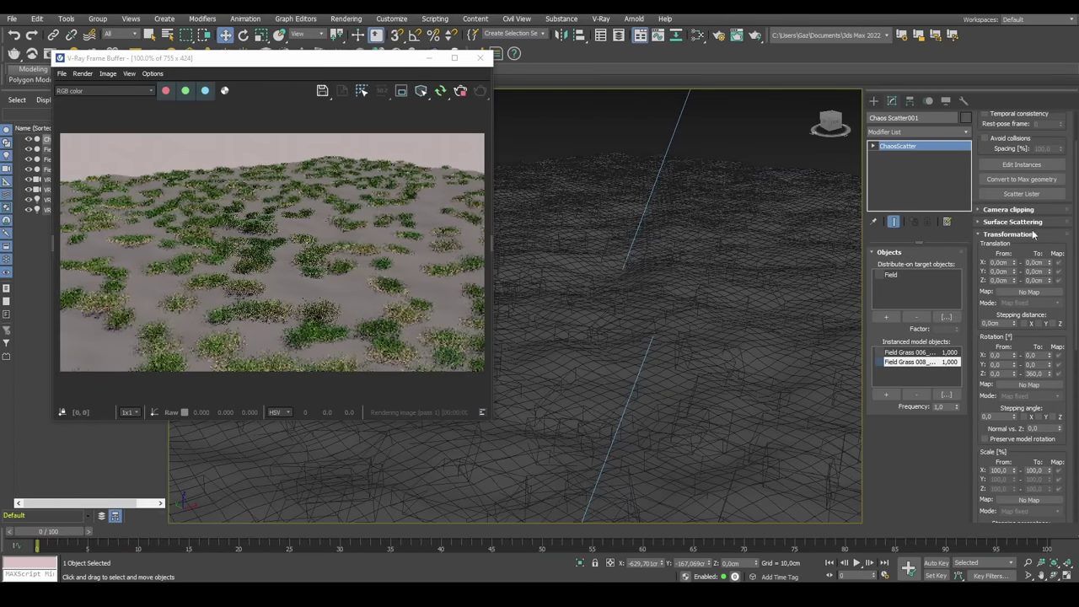
- Try an upper X translation limit of about 91.96 cm for the scattered grass, then reset it to 0
middle_click_drag(645, 247, 717, 298, "alt")
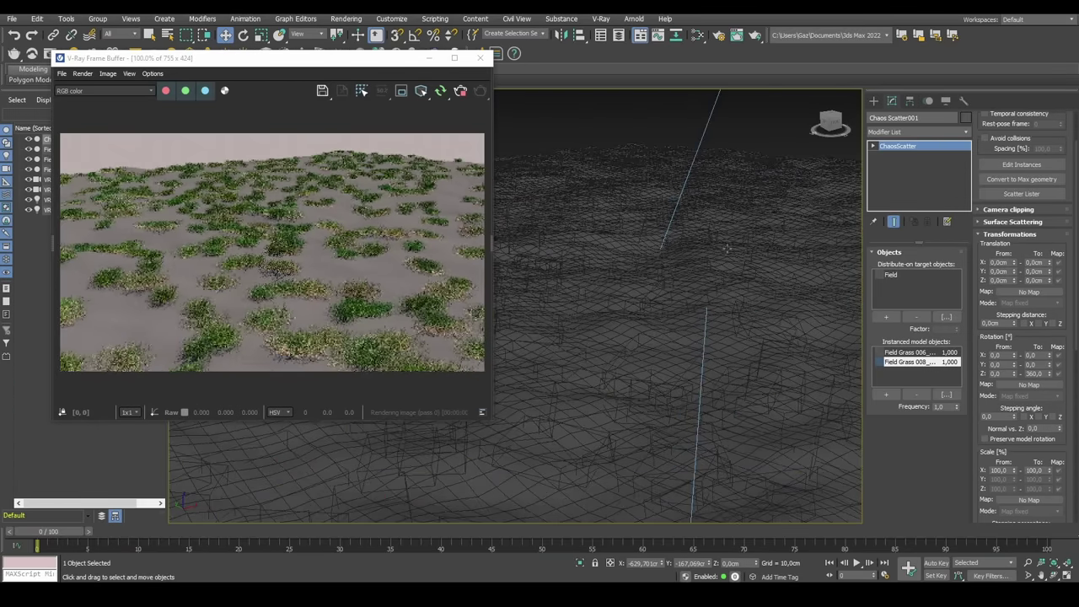
middle_click_drag(778, 332, 734, 279, "alt")
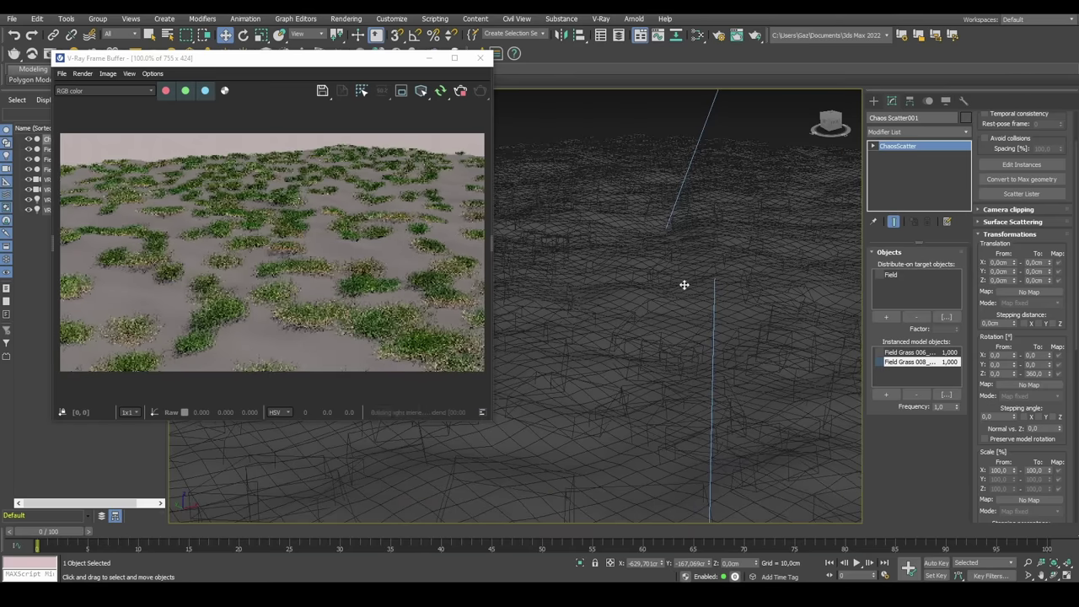
middle_click_drag(711, 354, 739, 312, "alt")
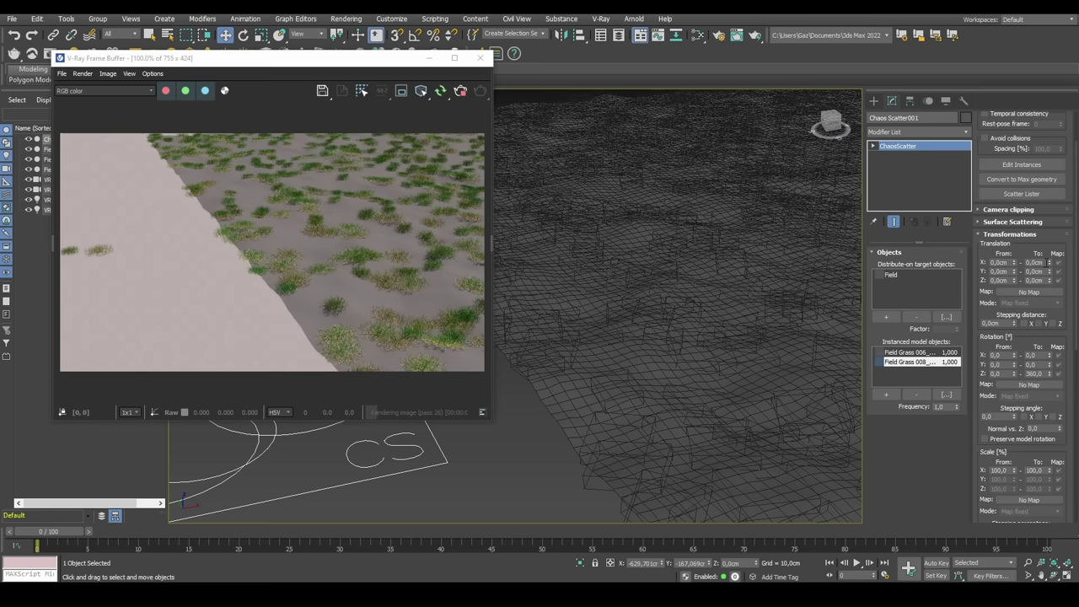
left_click_drag(1053, 266, 831, 295)
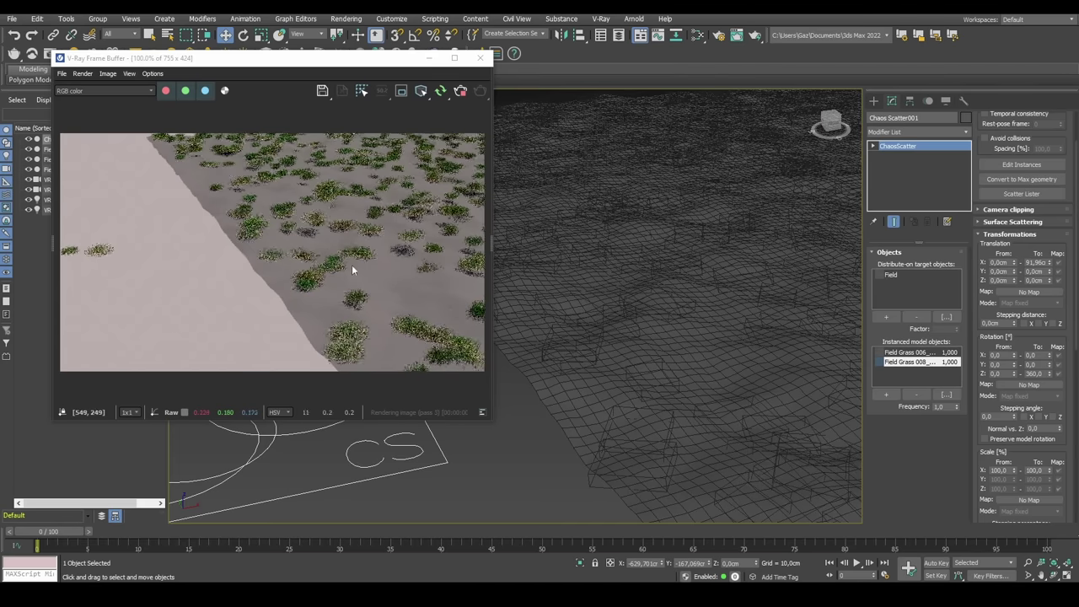
right_click(1052, 267)
- Examine the grass along the field's edge and review the scatter's rotation and scale randomization settings
scroll(696, 294, "up", 3)
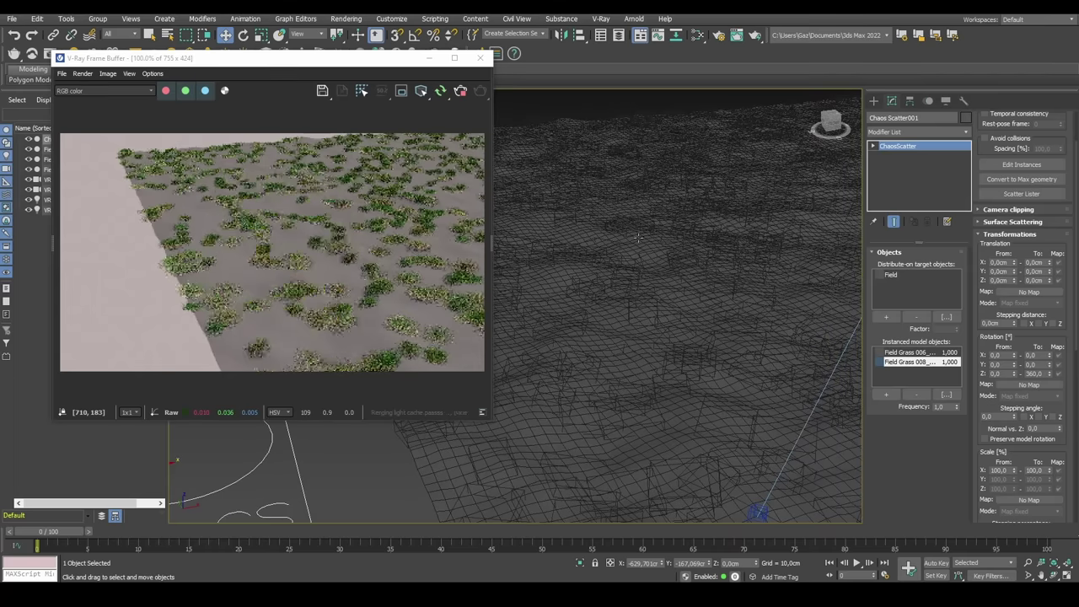
middle_click_drag(736, 320, 667, 275)
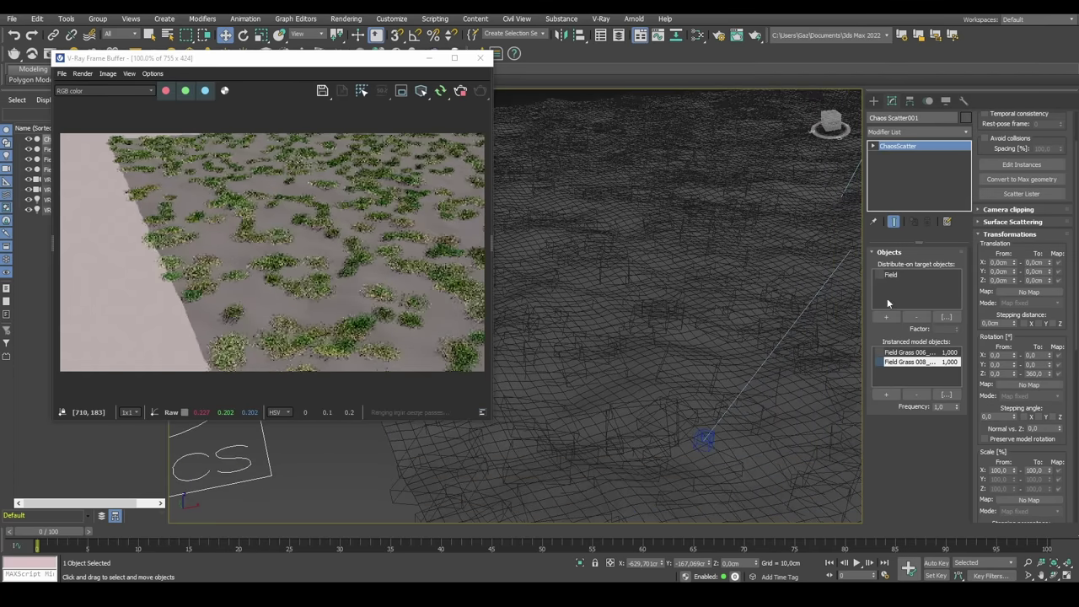
scroll(986, 263, "down", 2)
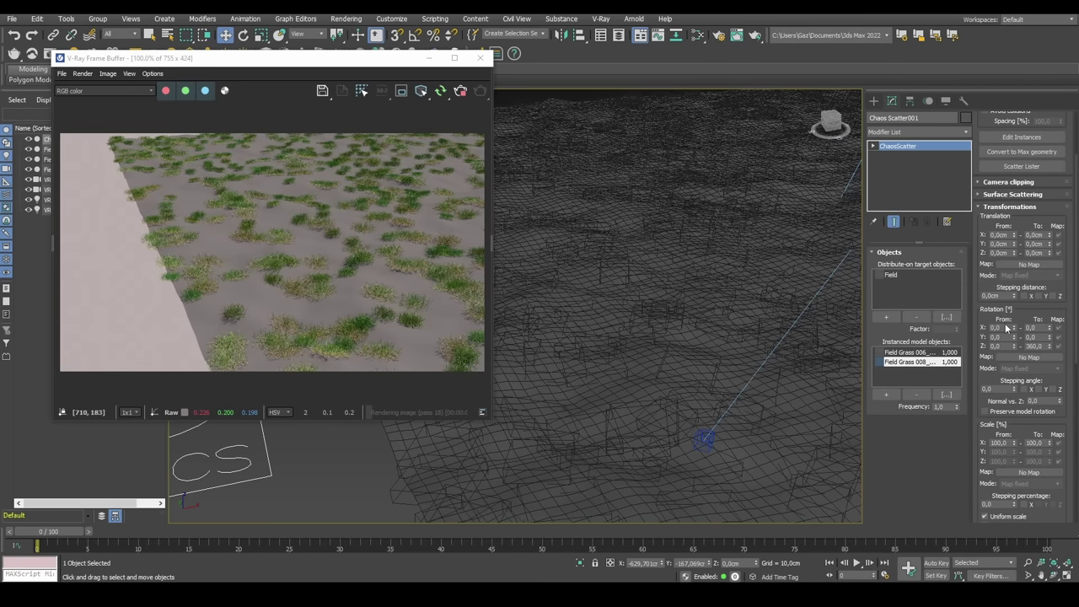
scroll(995, 311, "down", 3)
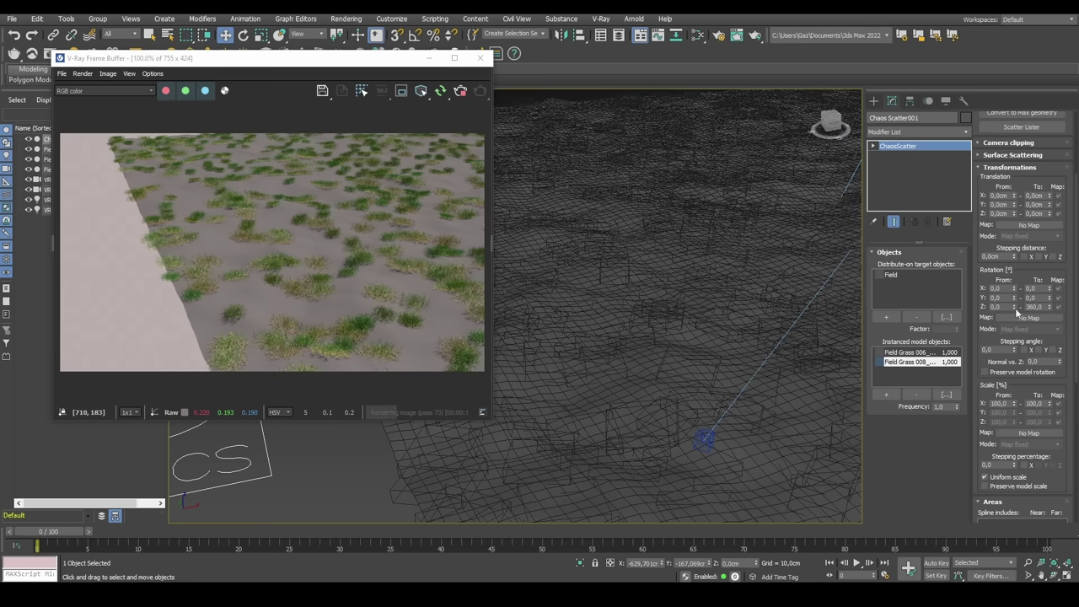
- Select the Field Grass 006 source clump beside the field, rotate it and return to the Move tool
middle_click_drag(558, 405, 847, 463)
left_click(566, 328)
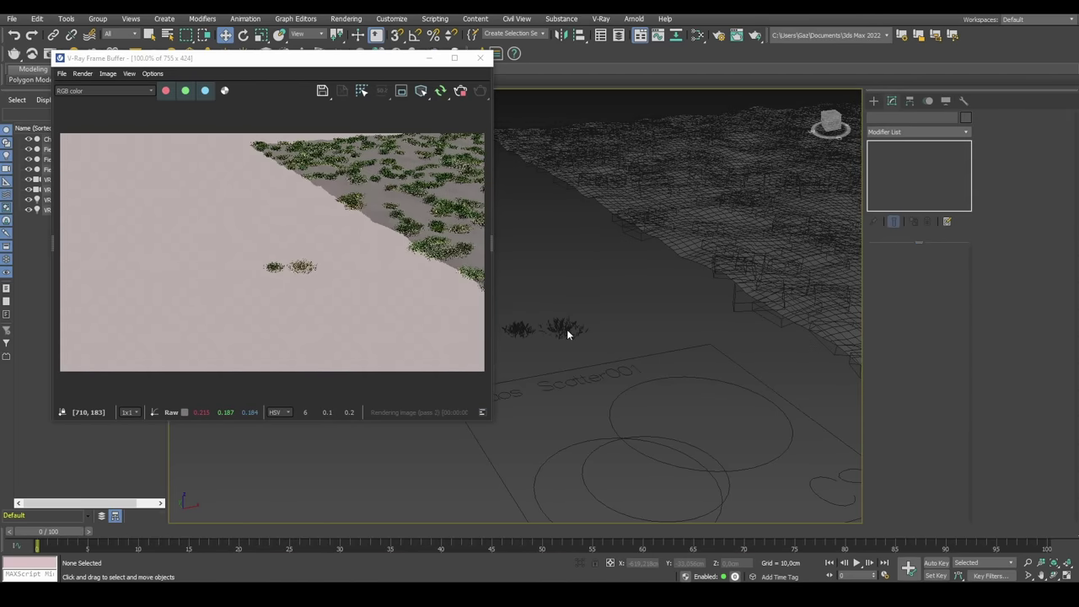
scroll(584, 335, "up", 4)
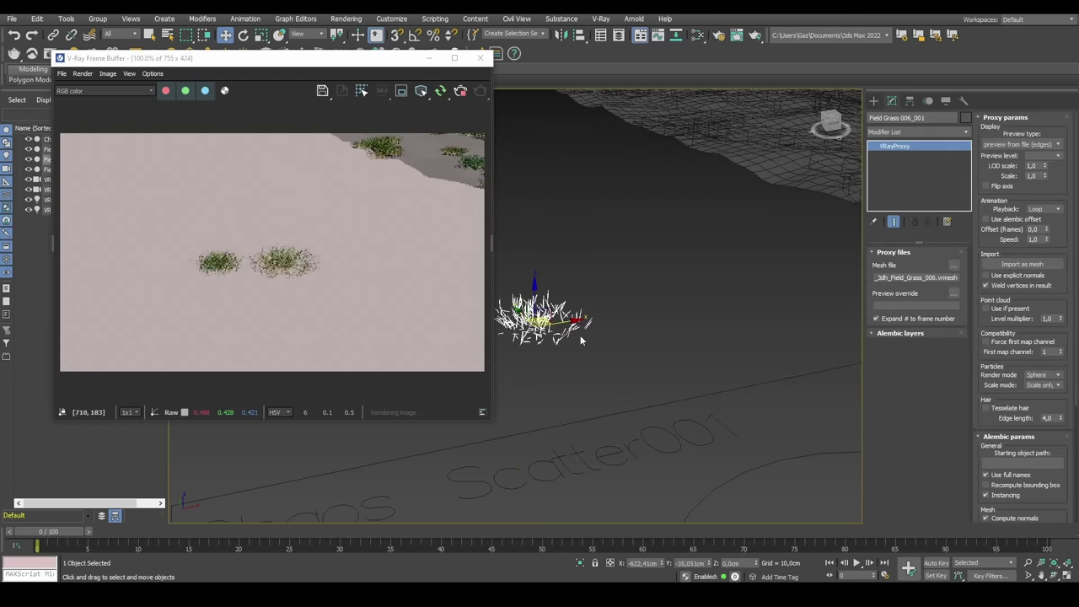
middle_click_drag(568, 333, 625, 328)
key("e")
left_click_drag(630, 341, 760, 354)
scroll(787, 306, "down", 10)
key("w")
scroll(742, 345, "up", 4)
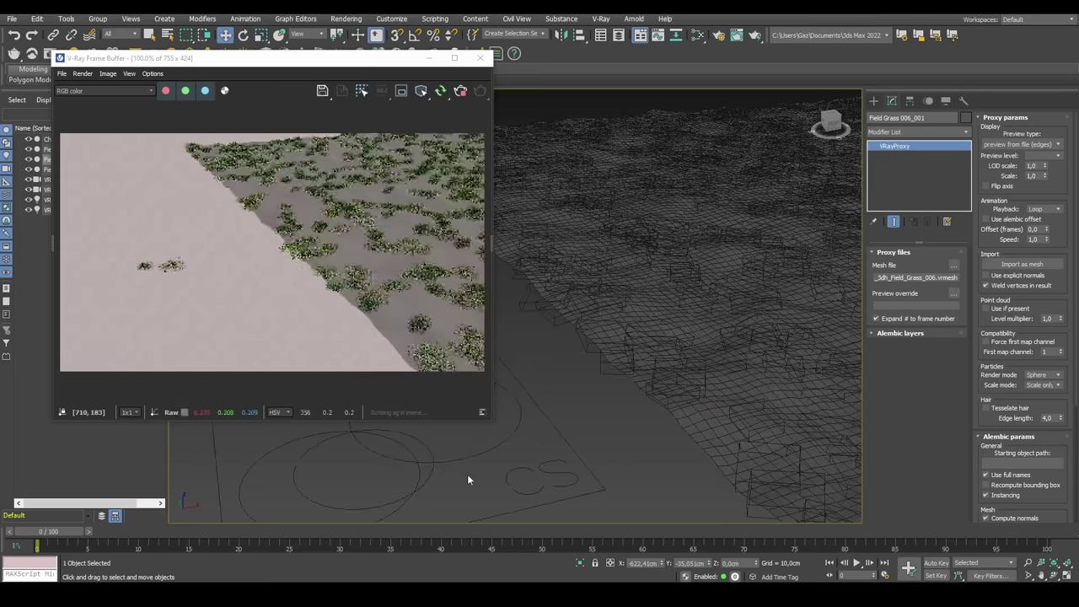
- Select the Chaos Scatter again and collapse its Transformations settings to reach the Areas settings
left_click(631, 327)
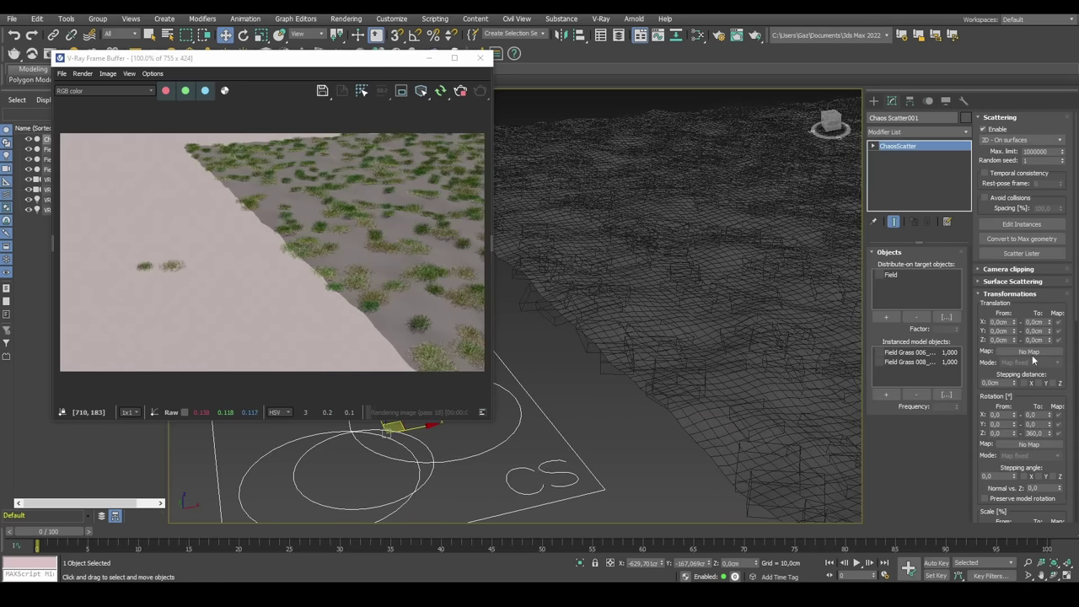
left_click(1010, 294)
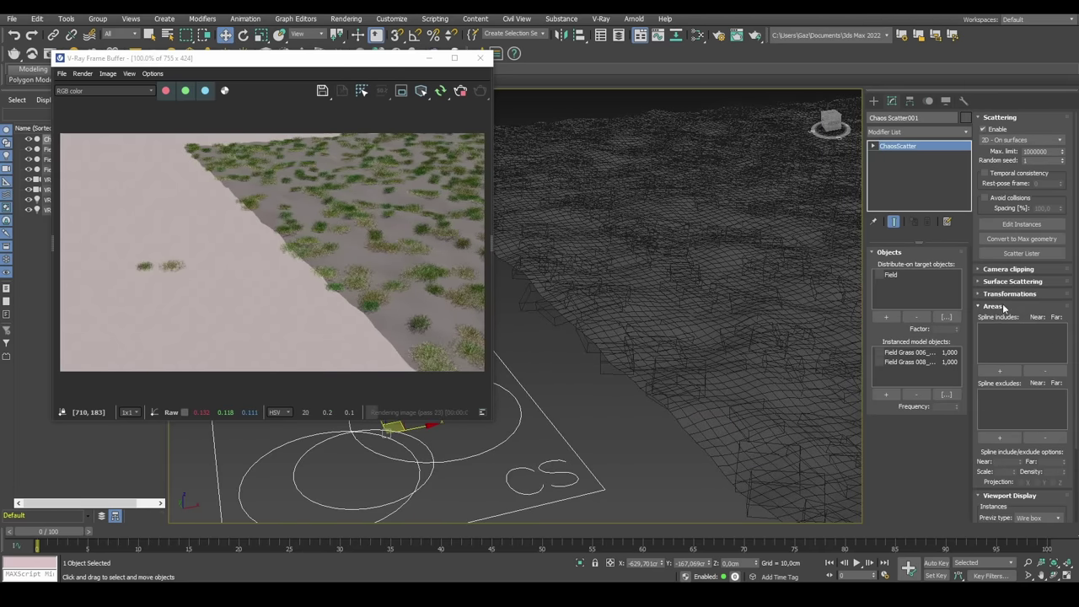
scroll(753, 320, "up", 8)
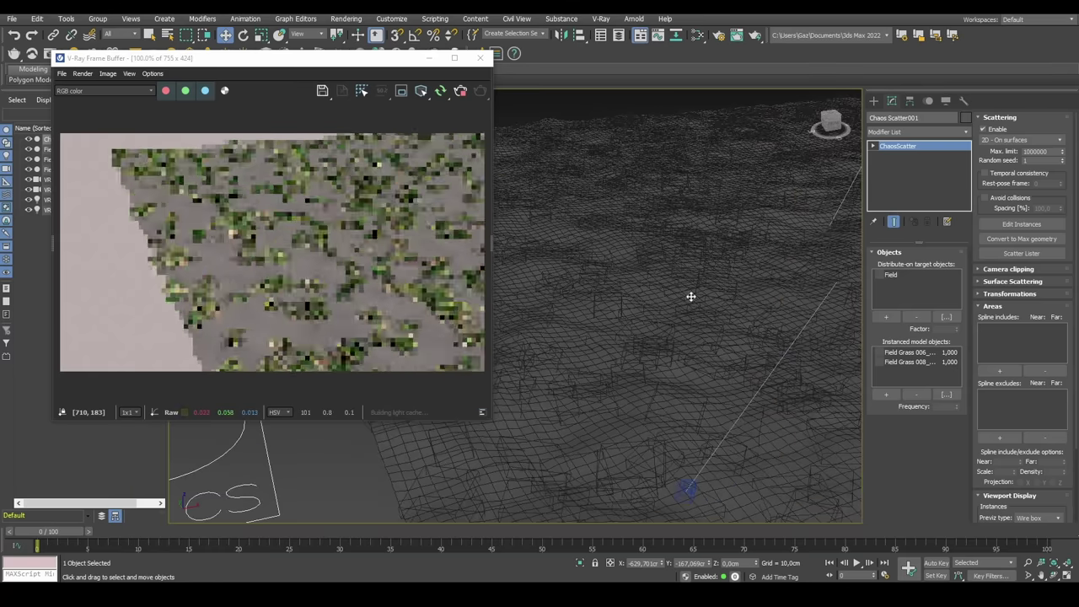
- Expand the Surface Scattering settings and examine the grass distribution along the field's edge in the interactive render
left_click(1015, 283)
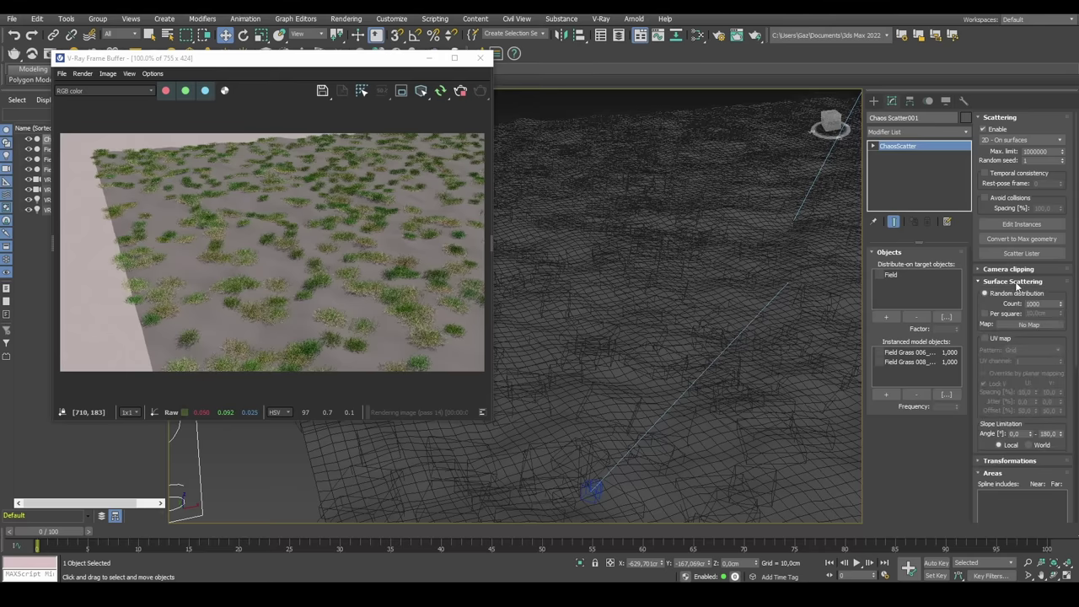
left_click_drag(989, 301, 995, 260)
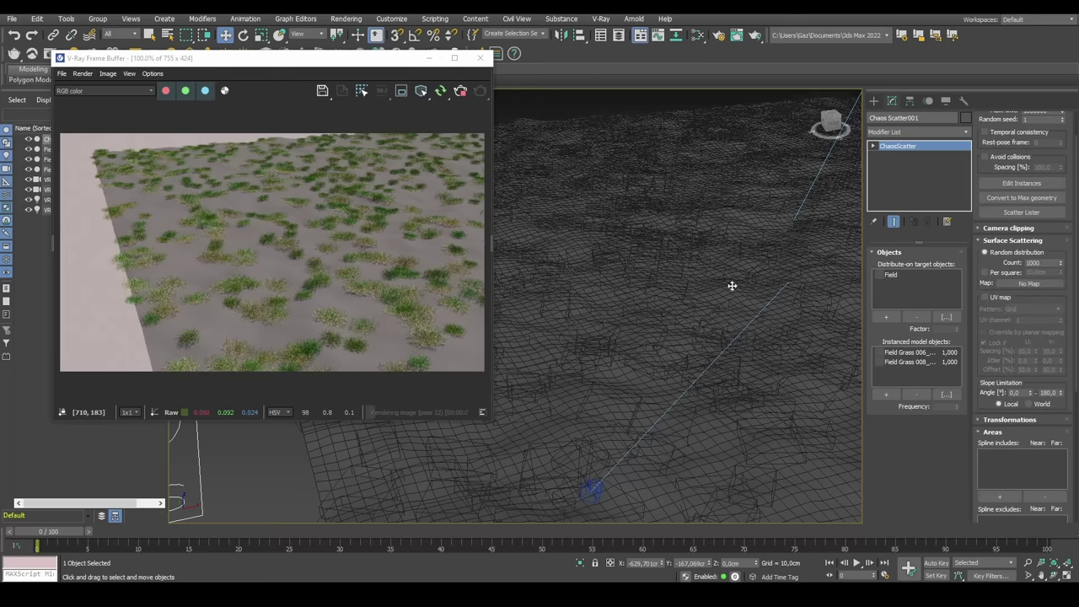
middle_click_drag(733, 286, 674, 278)
double_click(1041, 263)
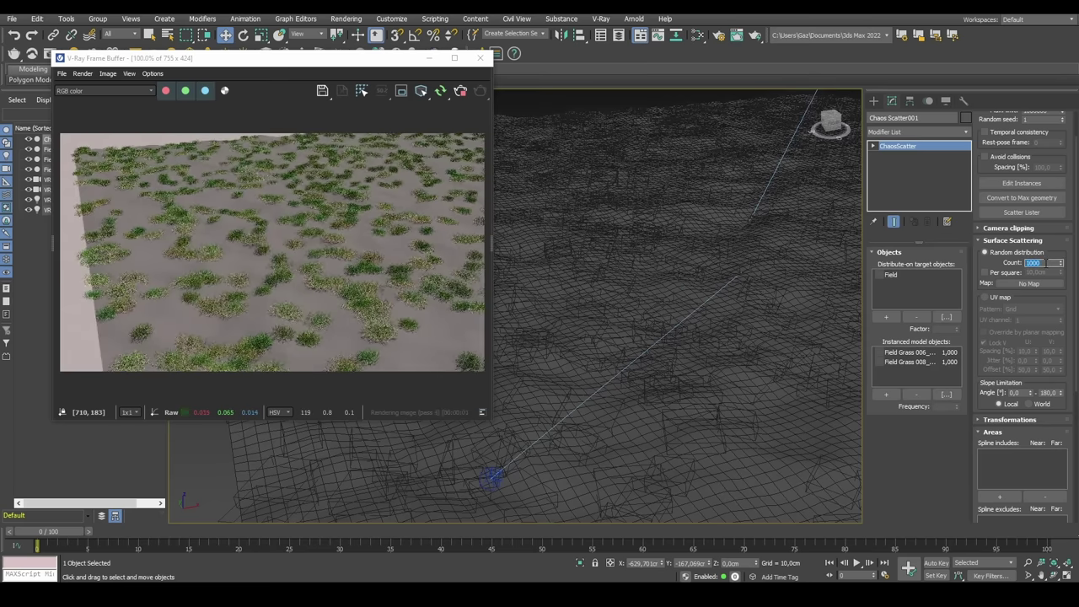
middle_click_drag(721, 286, 564, 261, "alt")
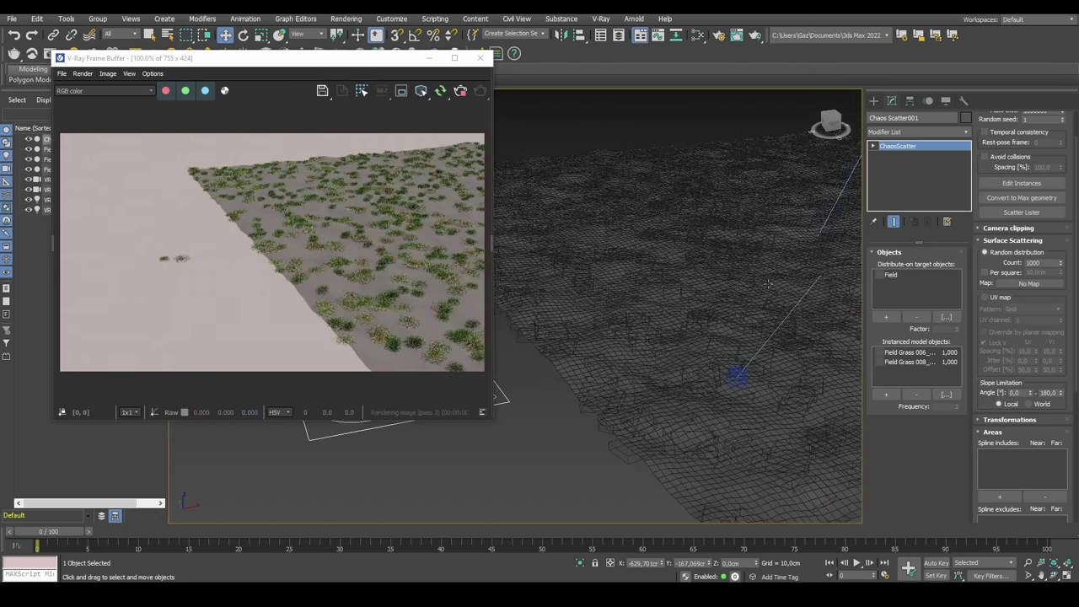
middle_click_drag(825, 282, 725, 289)
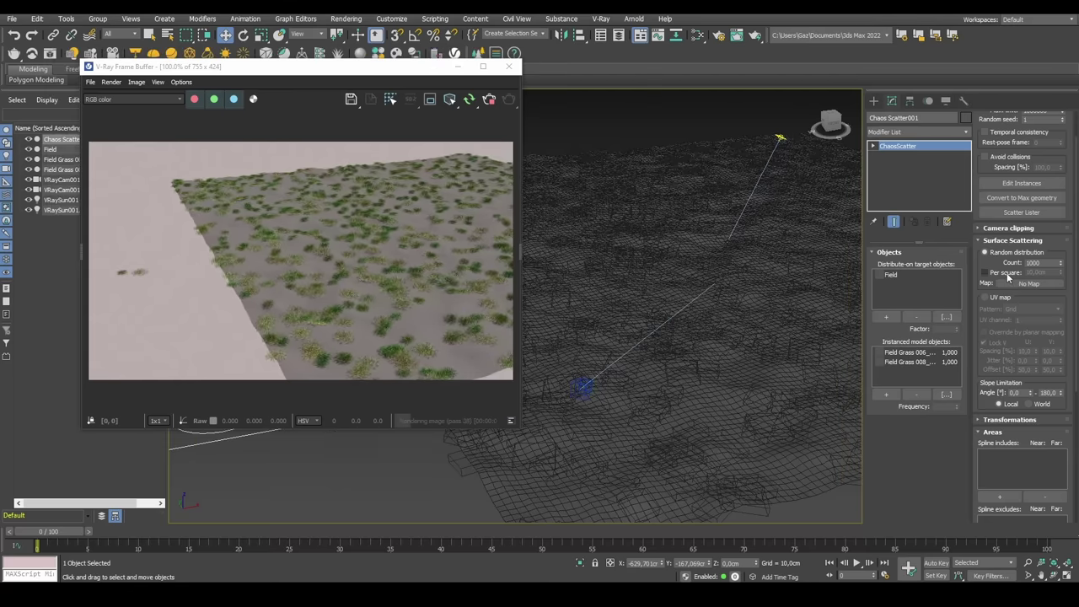
left_click_drag(431, 72, 411, 66)
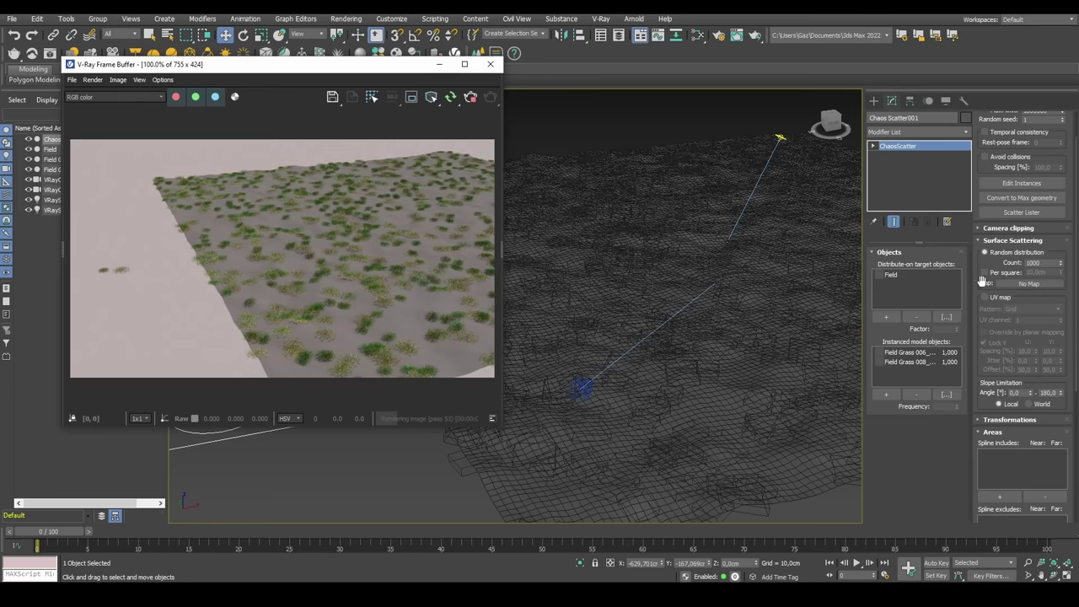
- Switch the random distribution to per-square density, with a count of 200 for each 100 cm square
left_click(1044, 264)
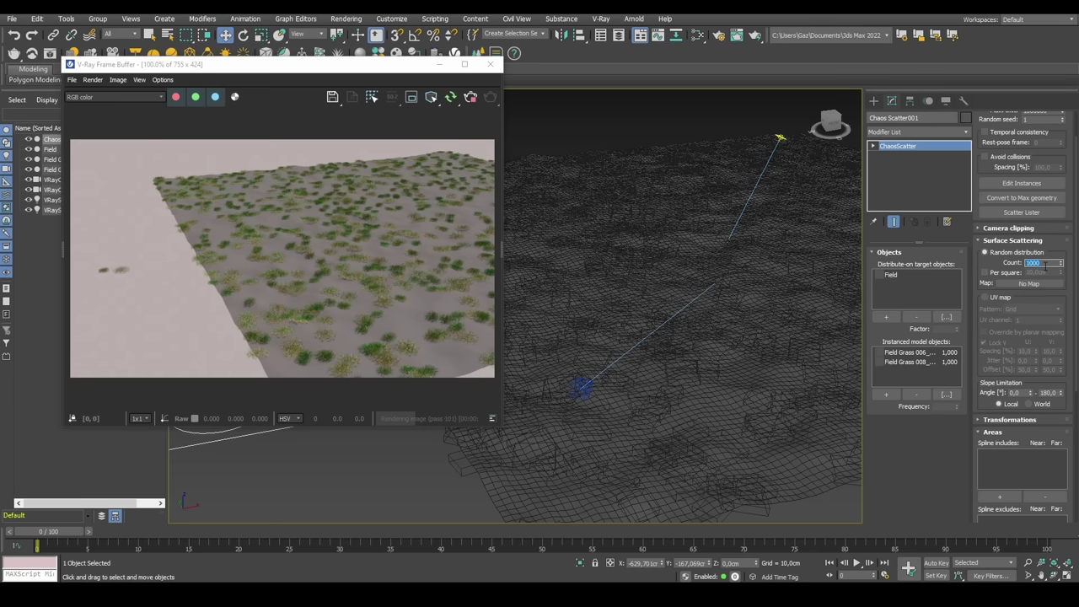
type("1")
key("Return")
left_click(989, 274)
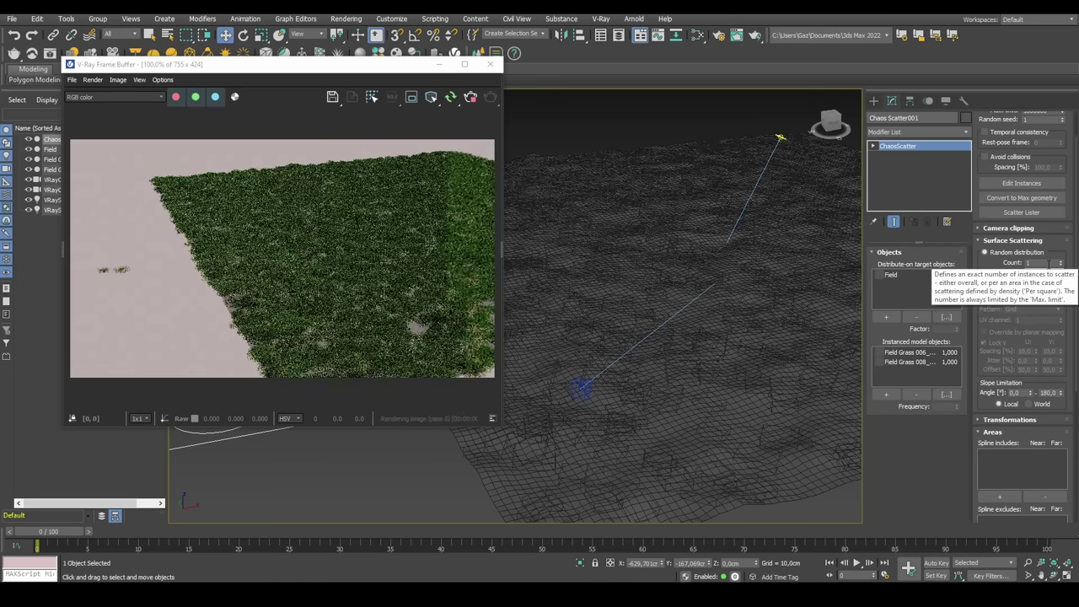
type("100")
key("Return")
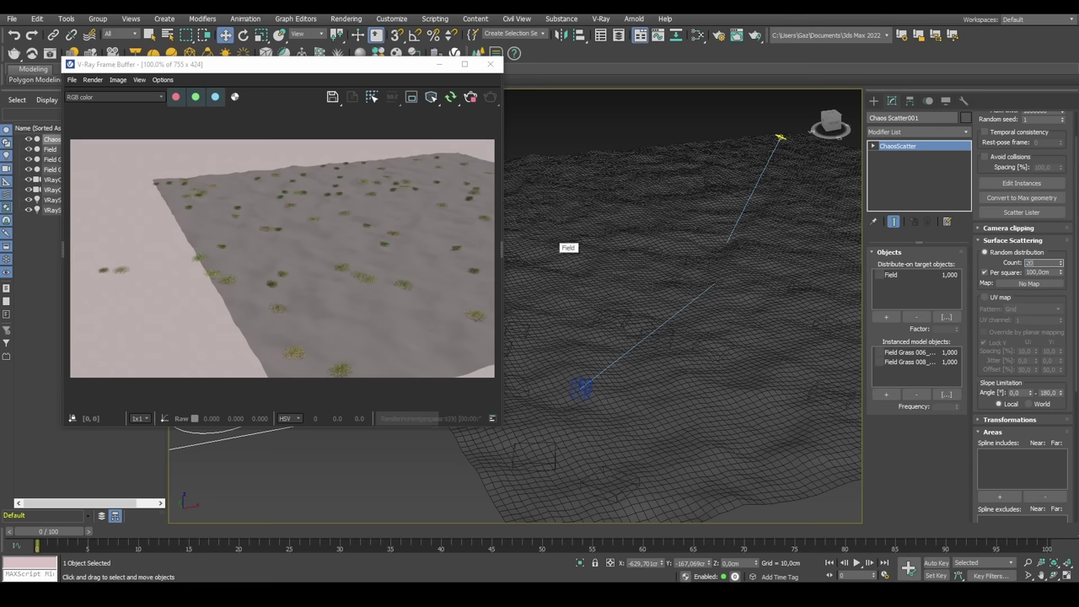
key("Return")
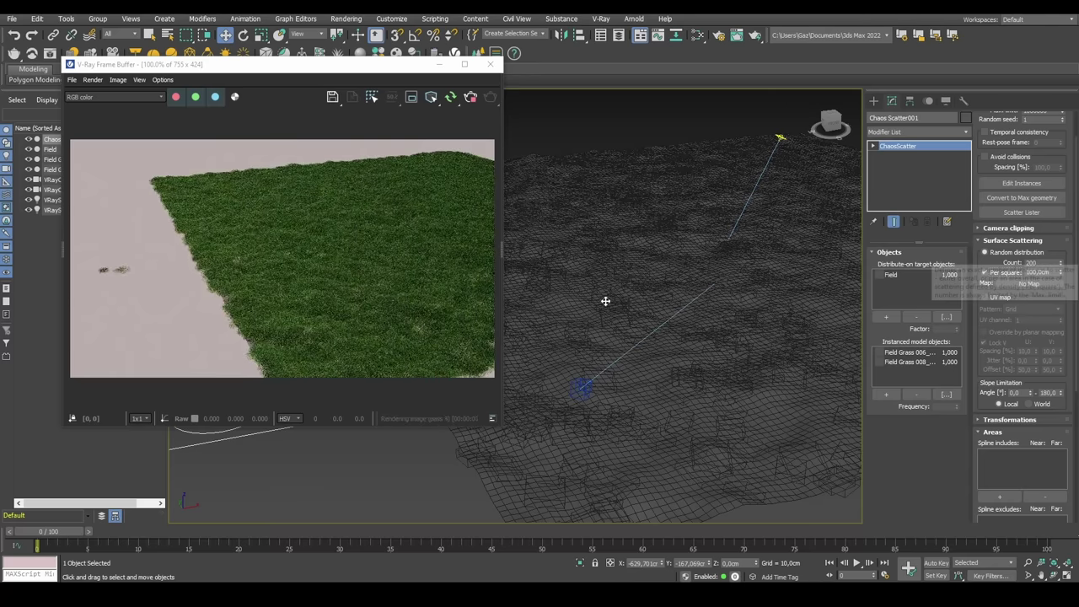
scroll(628, 320, "up", 5)
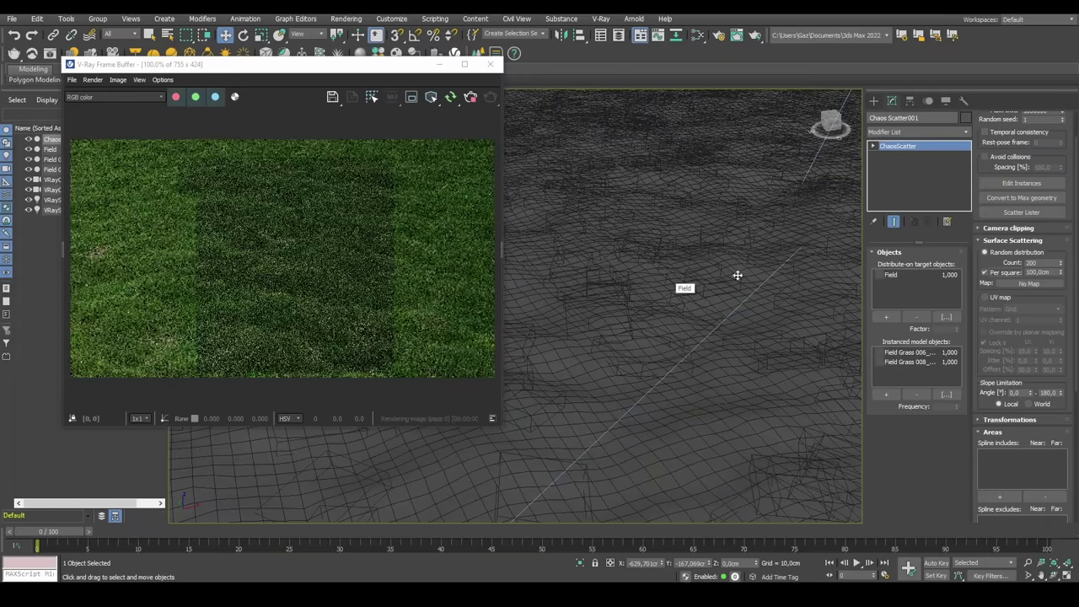
- Try the UV map distribution and review its grid pattern options, then return to random distribution
scroll(1017, 311, "down", 1)
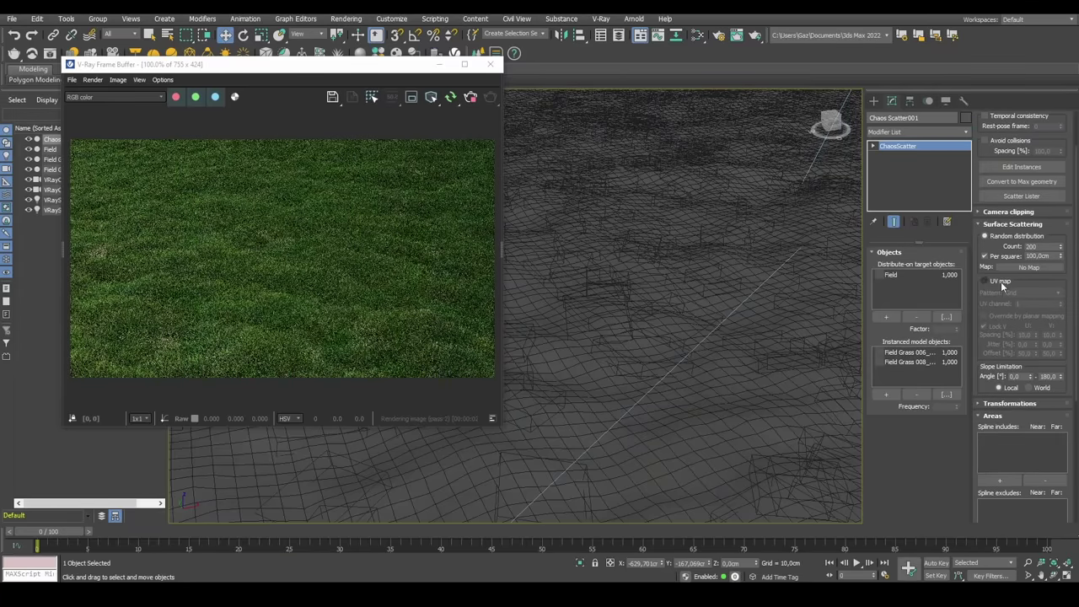
left_click(998, 281)
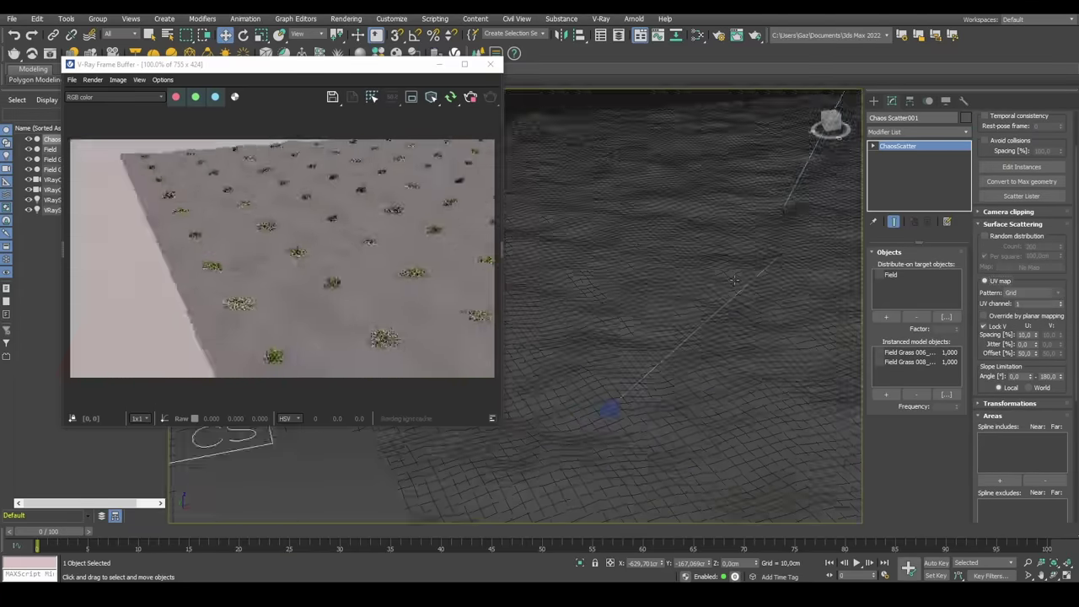
left_click(1028, 292)
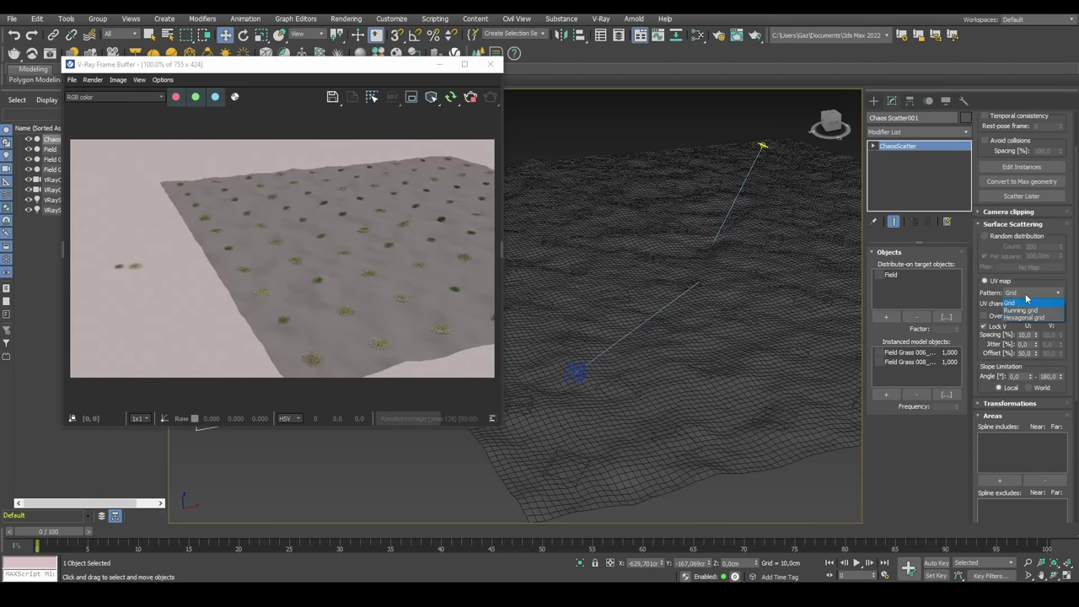
left_click(997, 294)
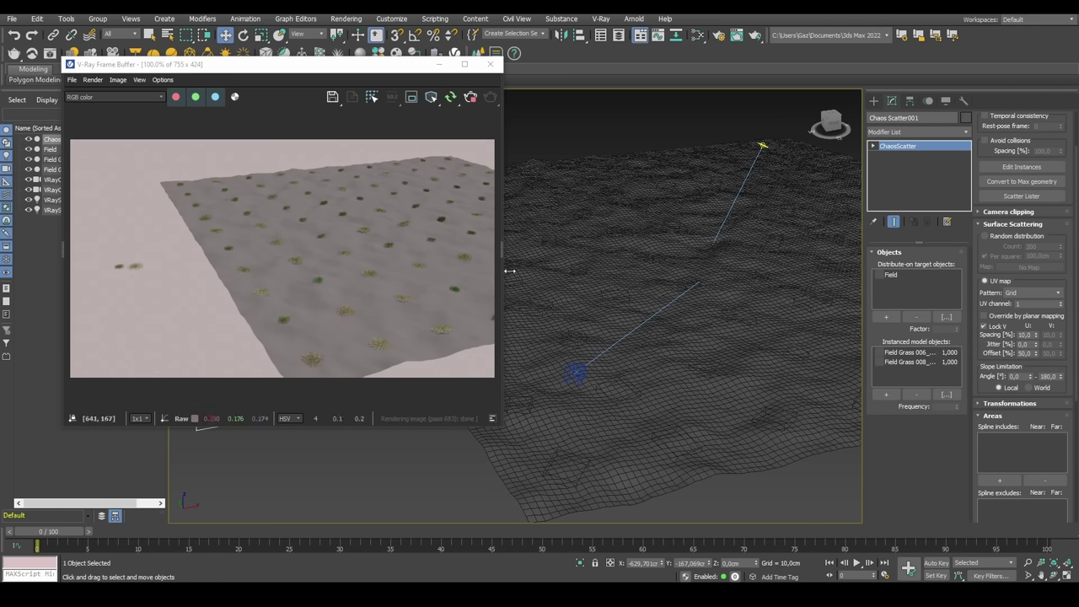
left_click(1008, 238)
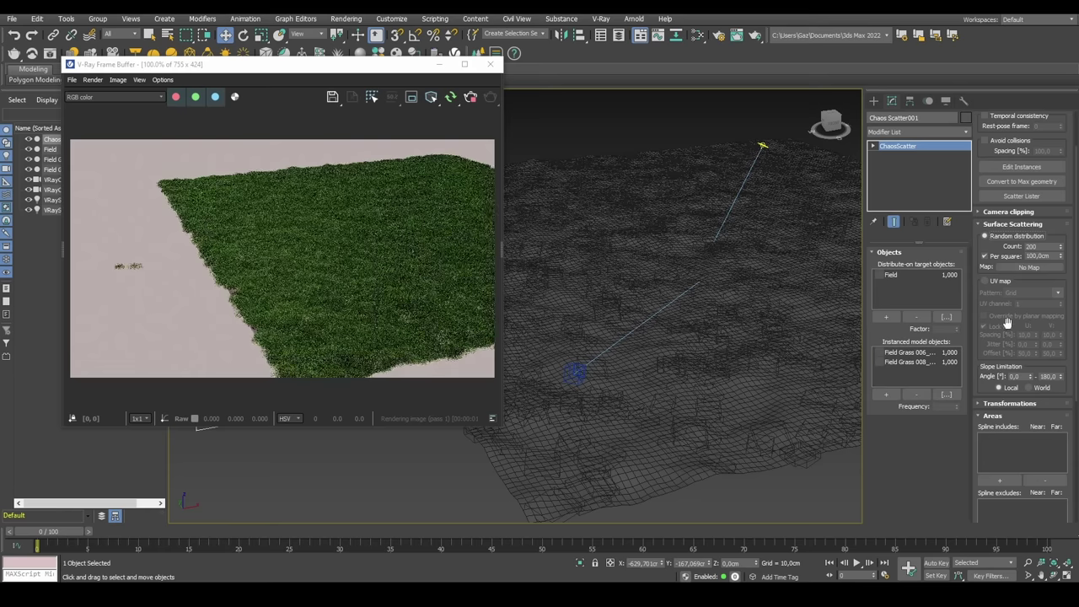
- Review the dense grass at the field's edge and collapse Surface Scattering to reach the spline lists under Areas
scroll(1019, 320, "down", 3)
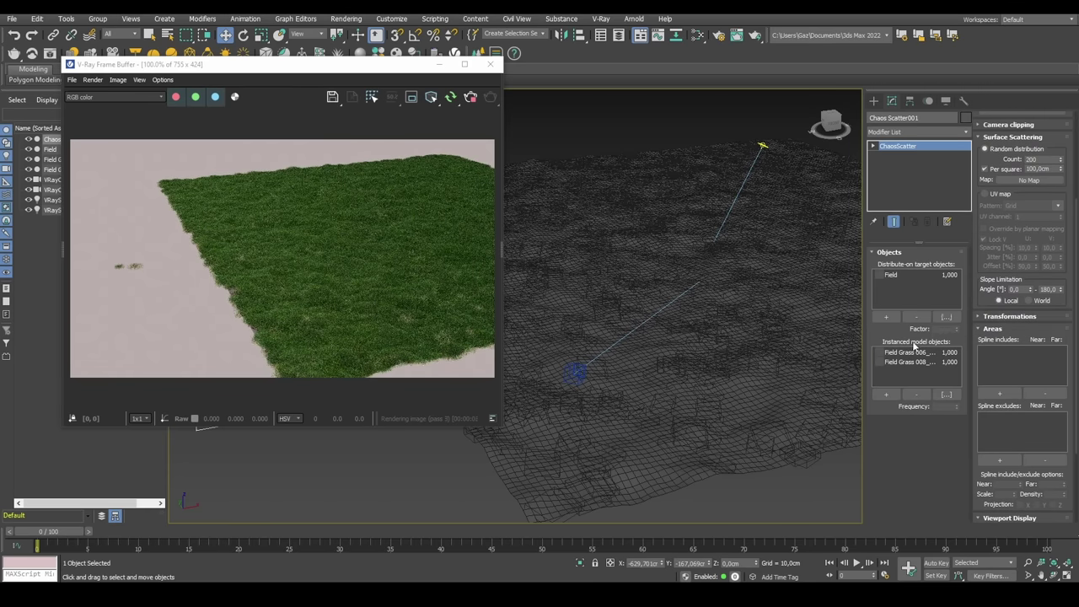
scroll(699, 301, "up", 4)
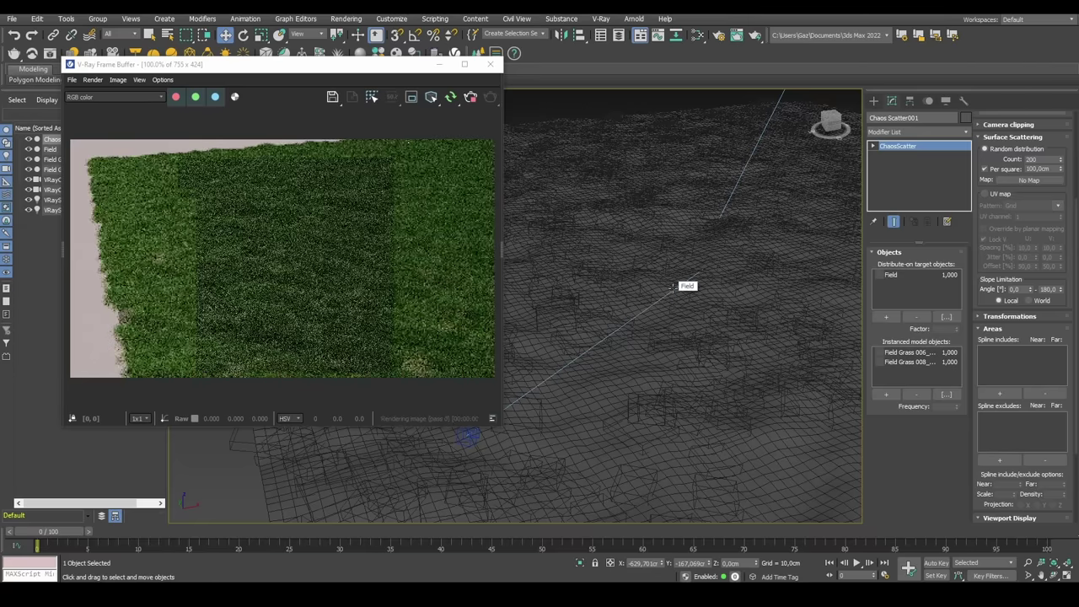
scroll(1003, 286, "up", 4)
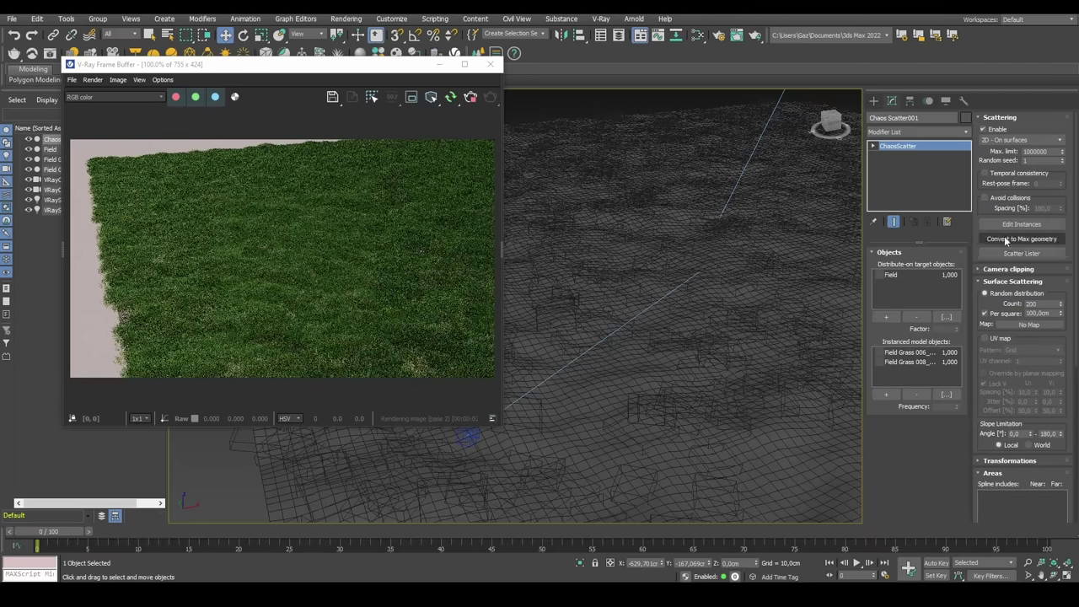
left_click(1007, 281)
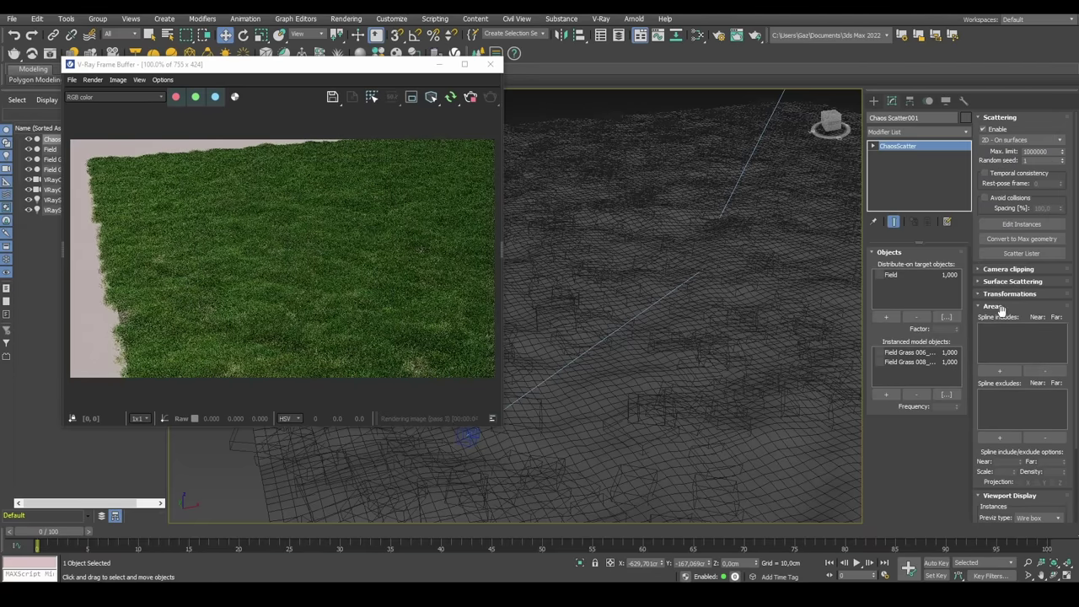
middle_click_drag(674, 319, 762, 300)
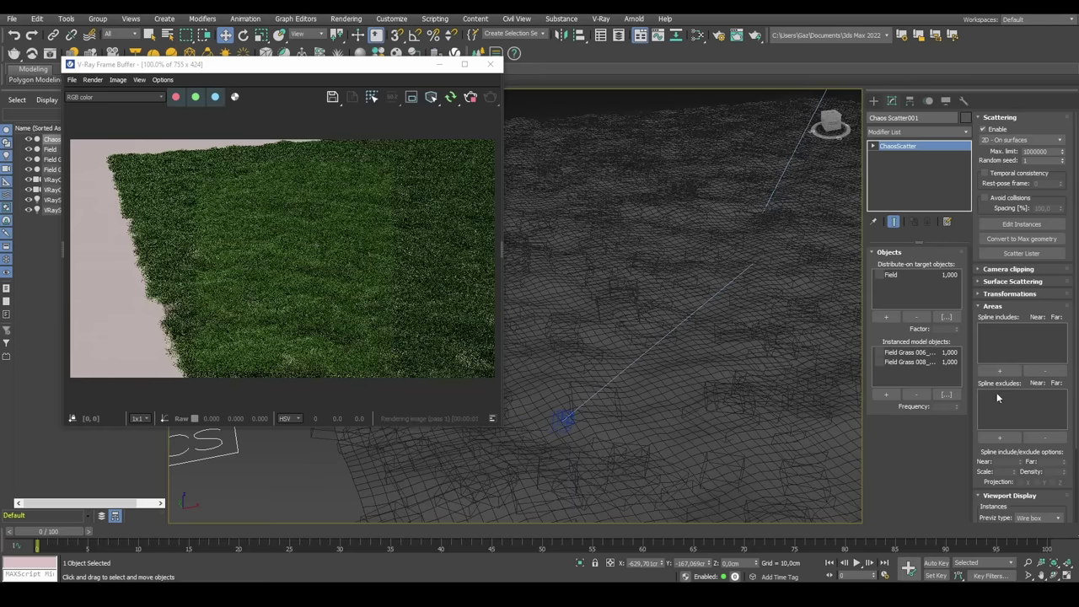
- Switch from geometry to spline shape creation and activate the Line tool
left_click(873, 101)
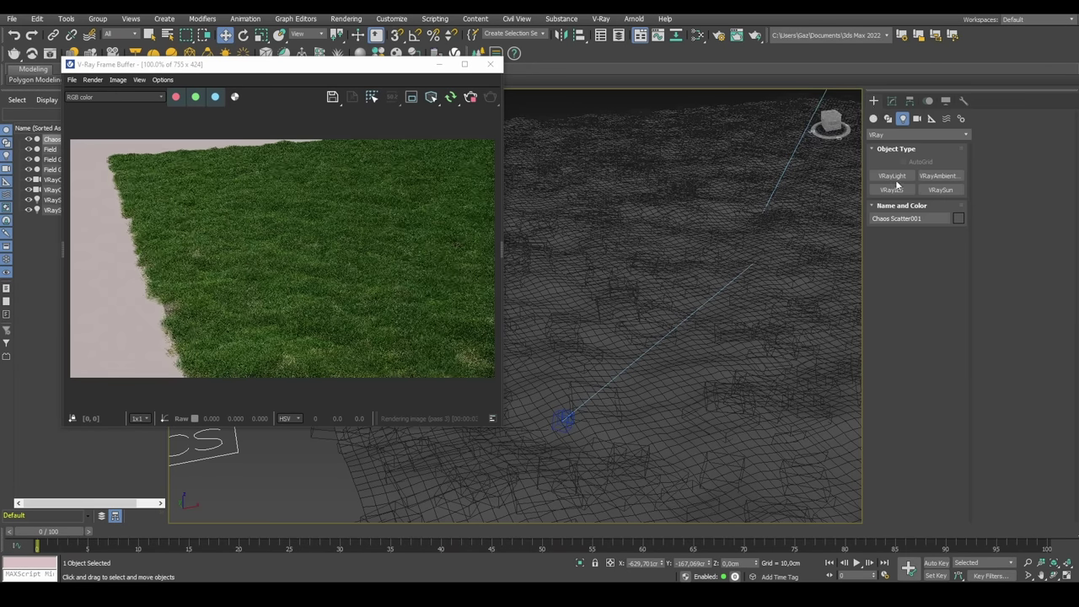
left_click(873, 119)
left_click(895, 135)
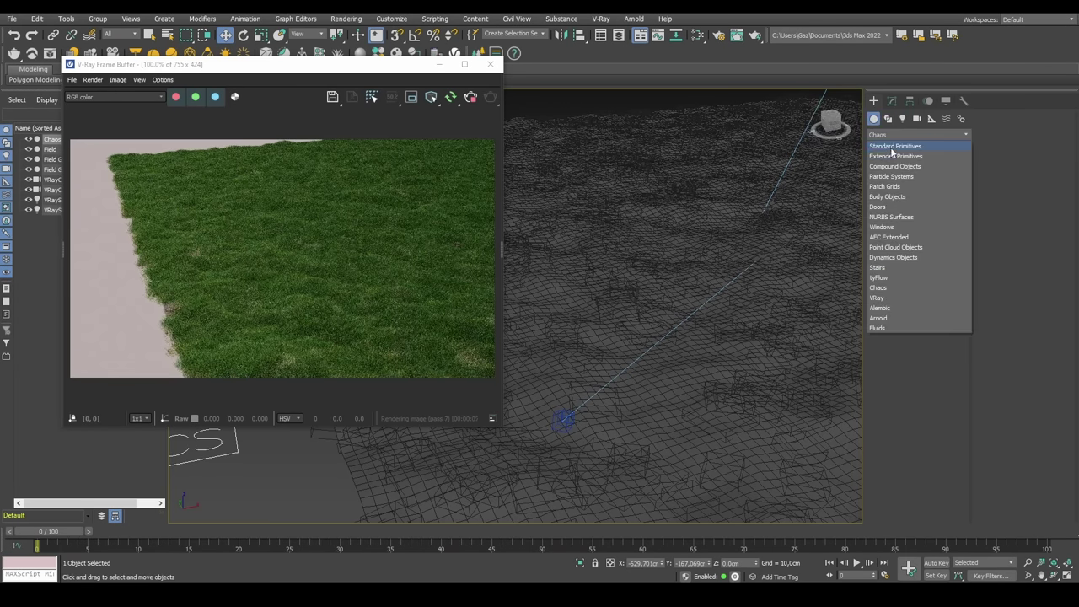
left_click(893, 147)
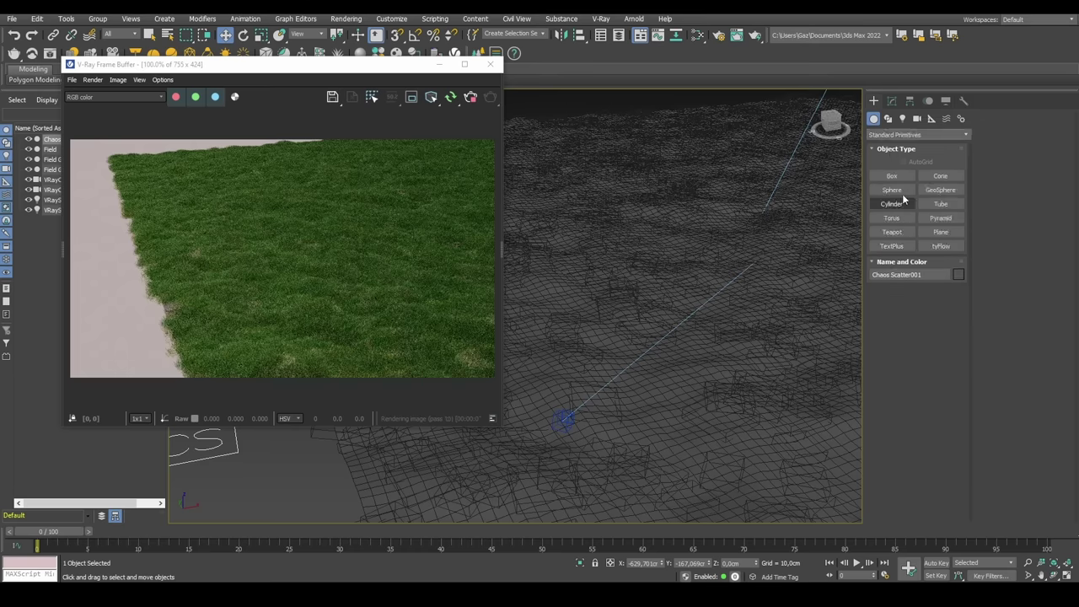
left_click(896, 135)
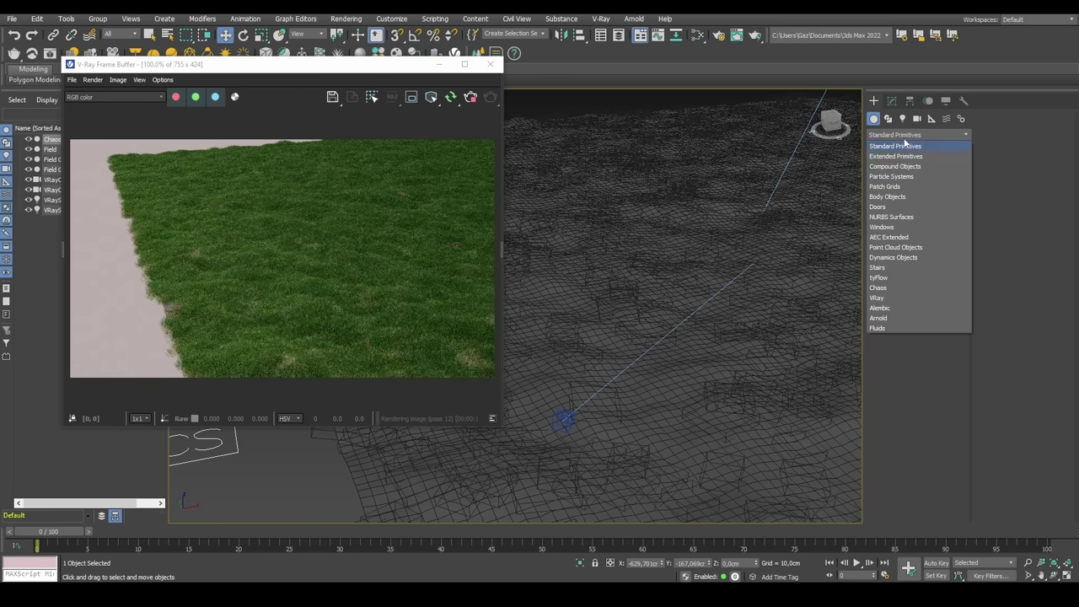
left_click(887, 119)
left_click(891, 191)
- Move the render window aside and try to start a line just outside the field's edge, beside the scatter icon
scroll(544, 396, "down", 3)
middle_click_drag(609, 349, 540, 328, "alt")
left_click_drag(398, 68, 307, 68)
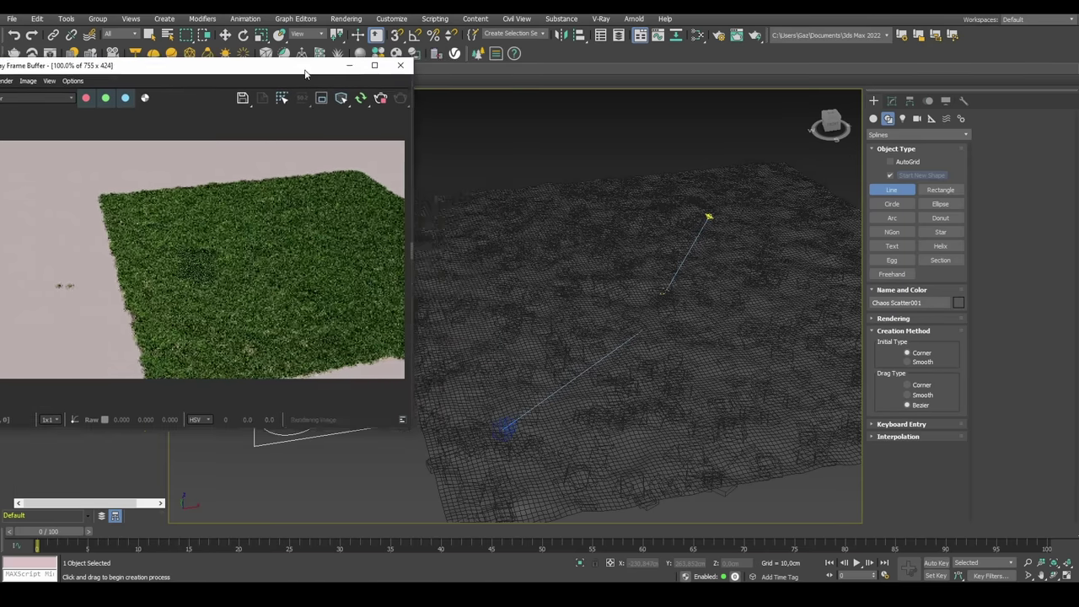
middle_click_drag(533, 367, 622, 350)
left_click(470, 386)
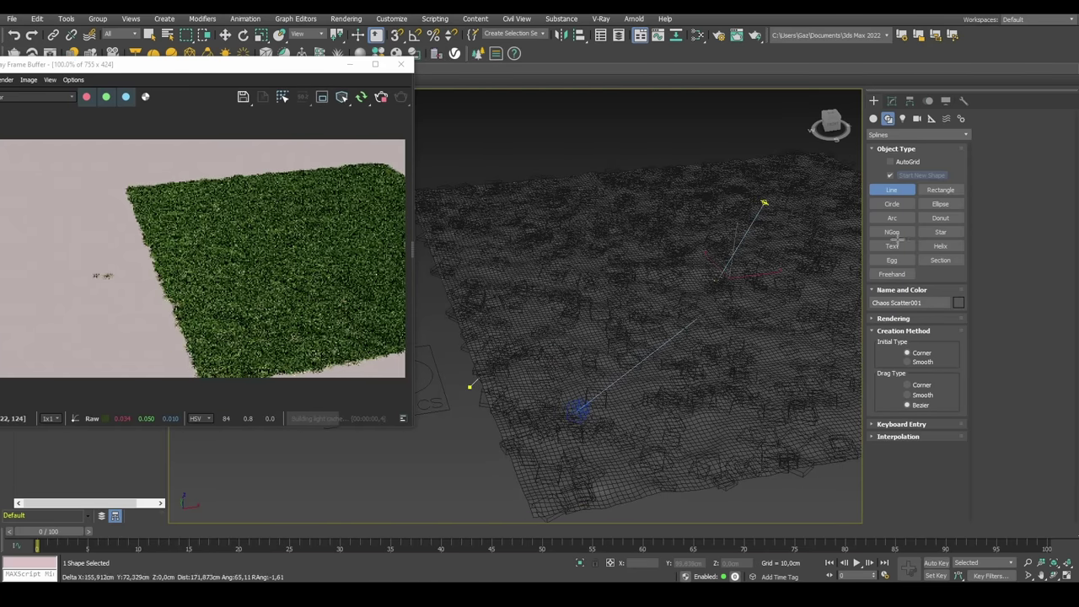
right_click(982, 317)
- Draw a curved, S-shaped line across the whole field, from beside the scatter icon to beyond the opposite edge
key("F3")
mouse_move(736, 304)
middle_mouse_down()
mouse_move(638, 306)
mouse_move(668, 309)
middle_mouse_up()
scroll(665, 312, "down", 5)
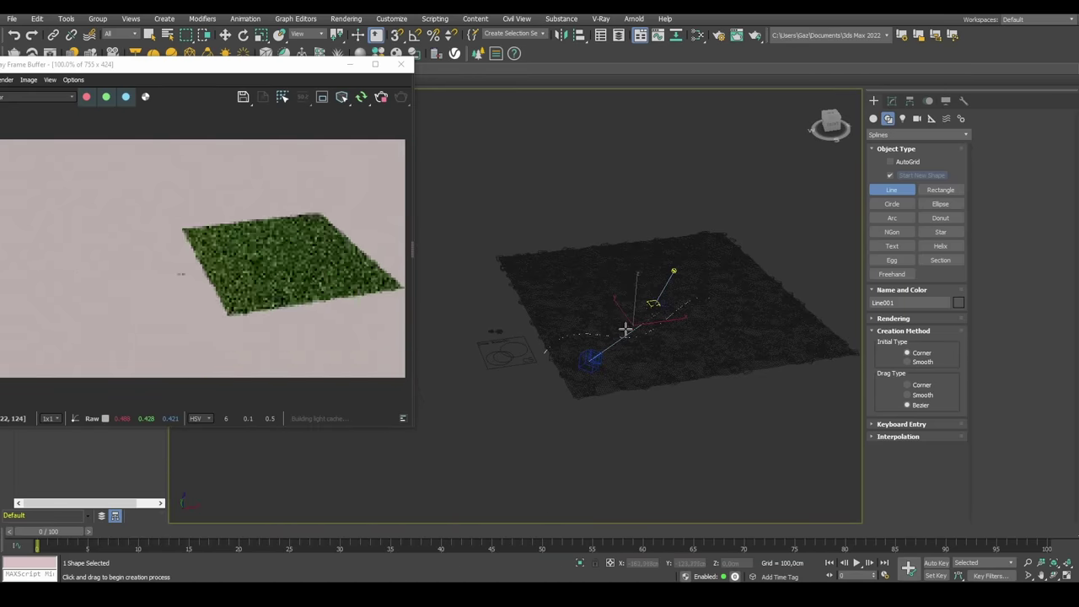
left_click(537, 356)
left_click_drag(607, 337, 640, 342)
left_click_drag(698, 318, 785, 284)
left_click(823, 272)
right_click(816, 268)
right_click(787, 256)
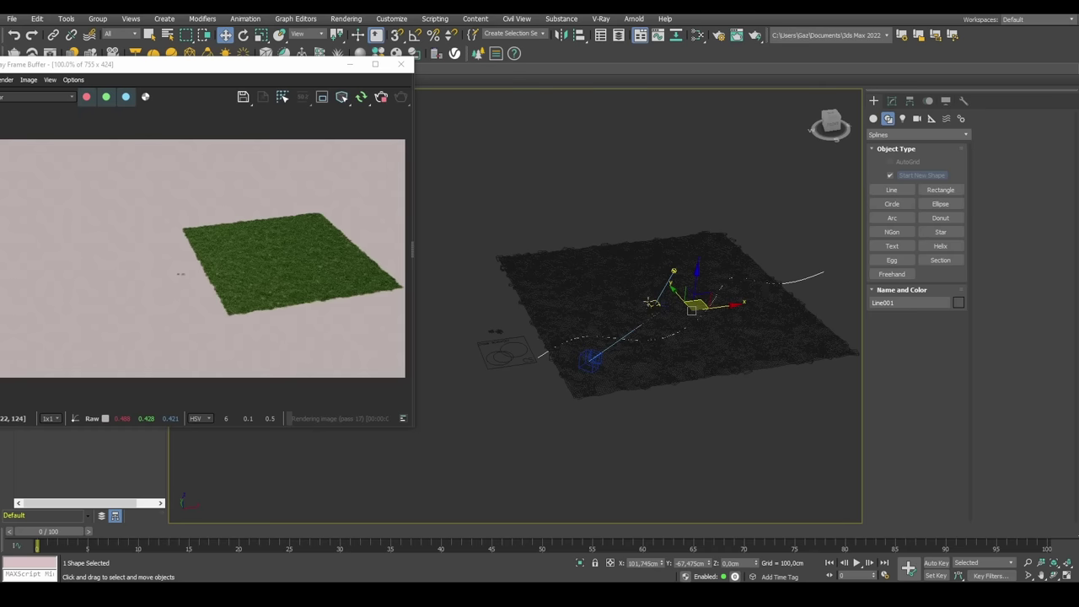
- Reselect the Chaos Scatter and add the curved line to its spline excludes
scroll(650, 307, "up", 5)
left_click(890, 101)
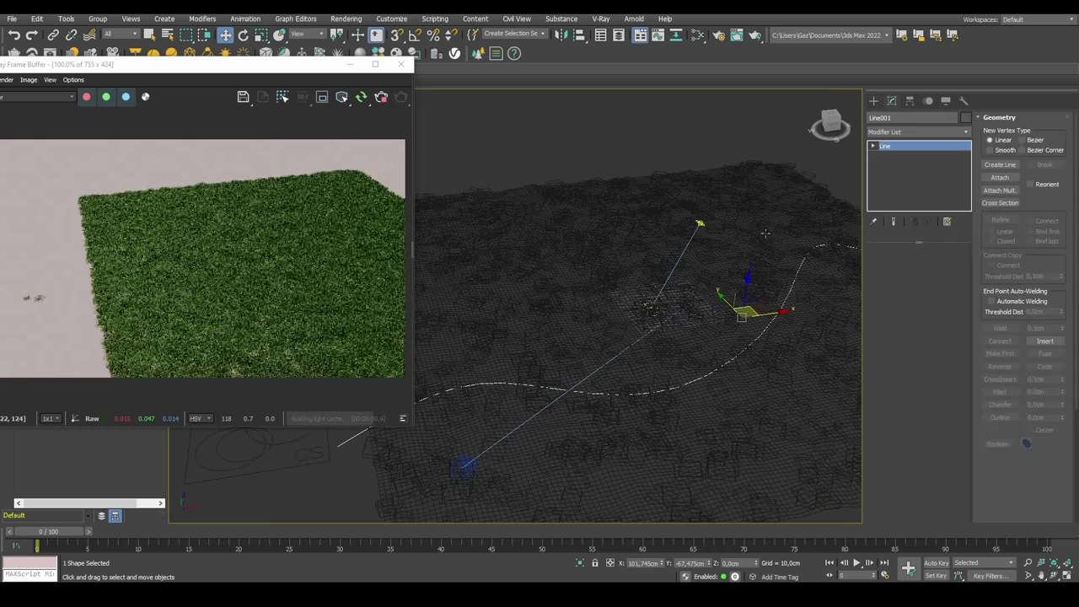
left_click(742, 150)
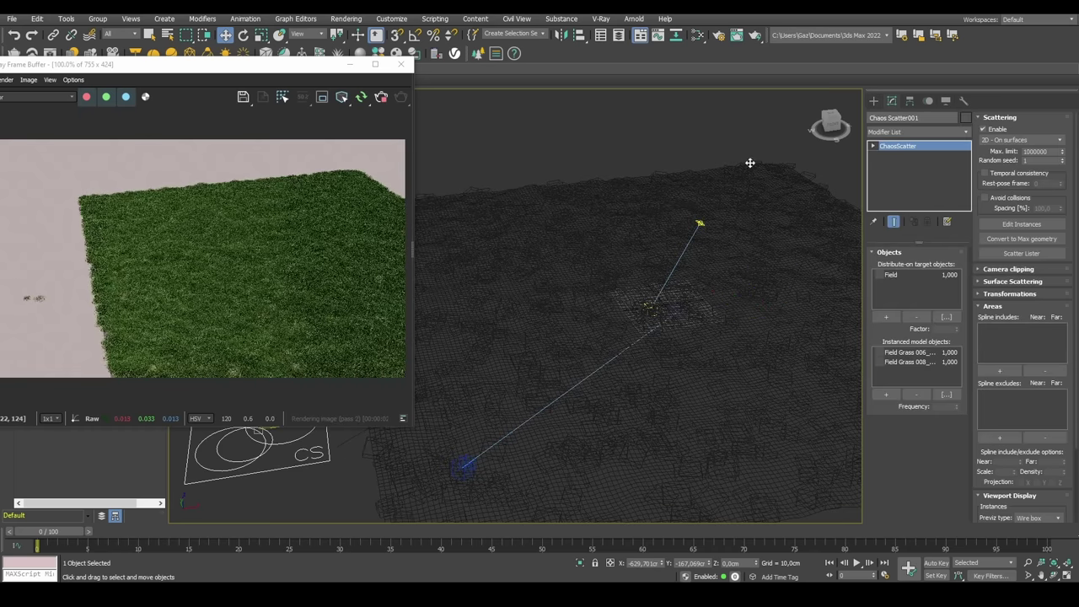
scroll(718, 345, "up", 3)
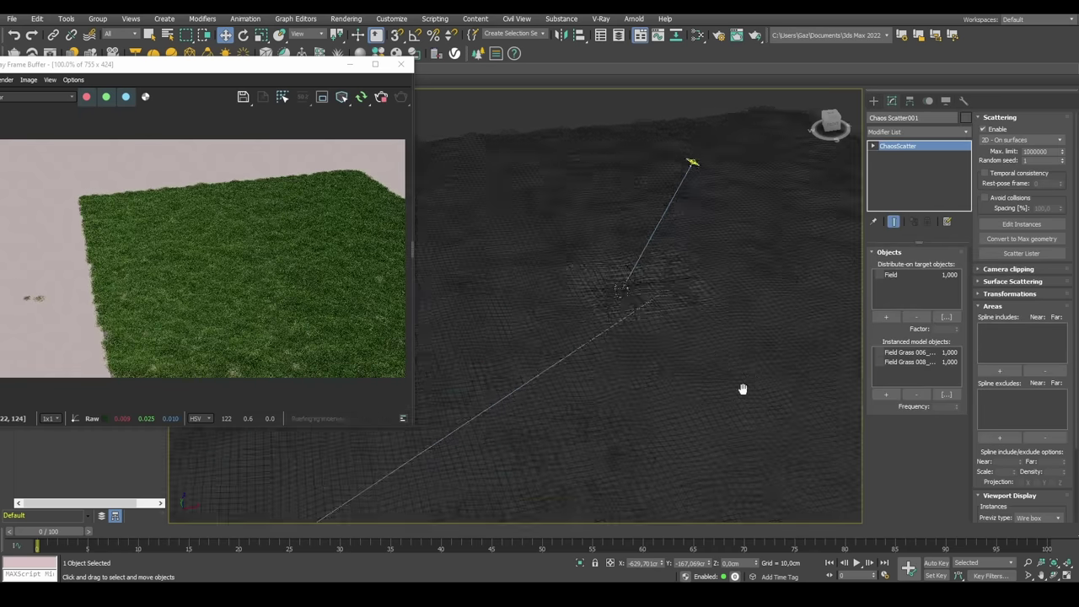
left_click(1001, 439)
left_click(718, 409)
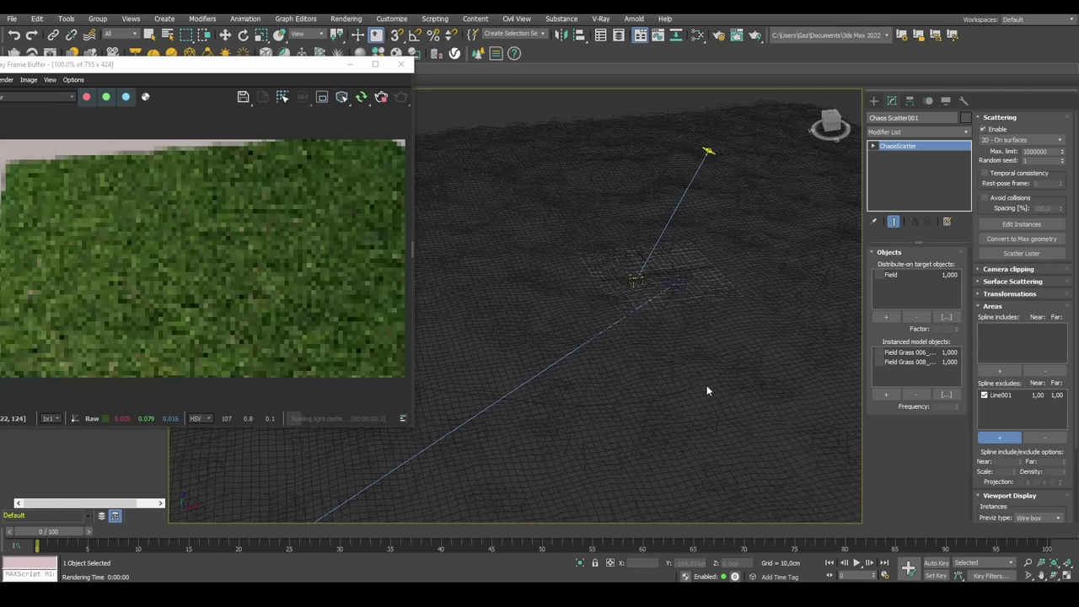
- Select the curved line in the spline excludes and set its near falloff to 20 cm and far falloff to 100 cm
middle_click_drag(711, 387, 700, 309)
left_click(1000, 394)
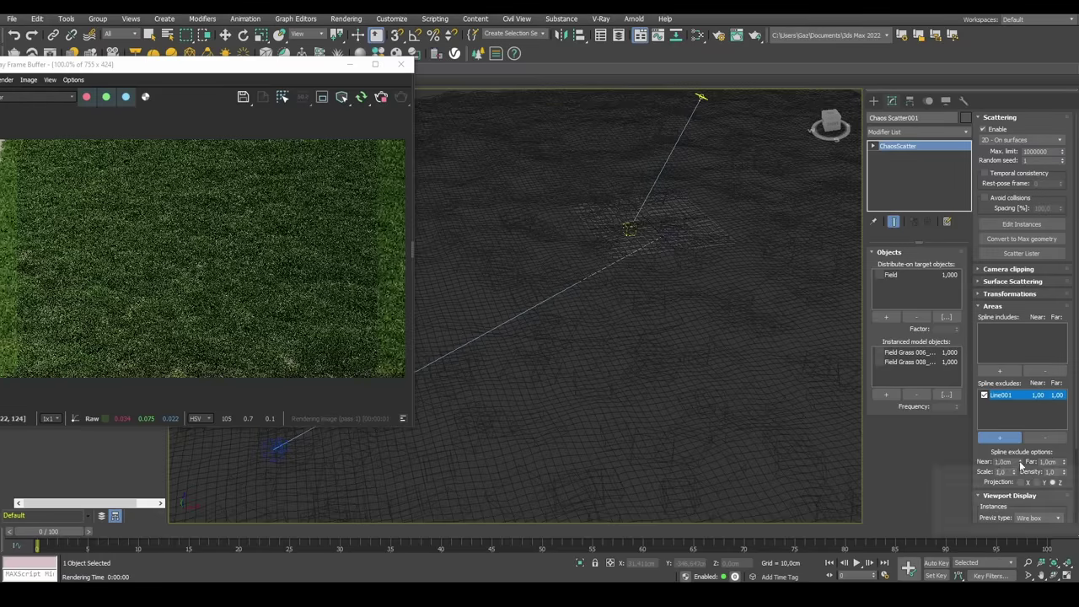
double_click(1048, 462)
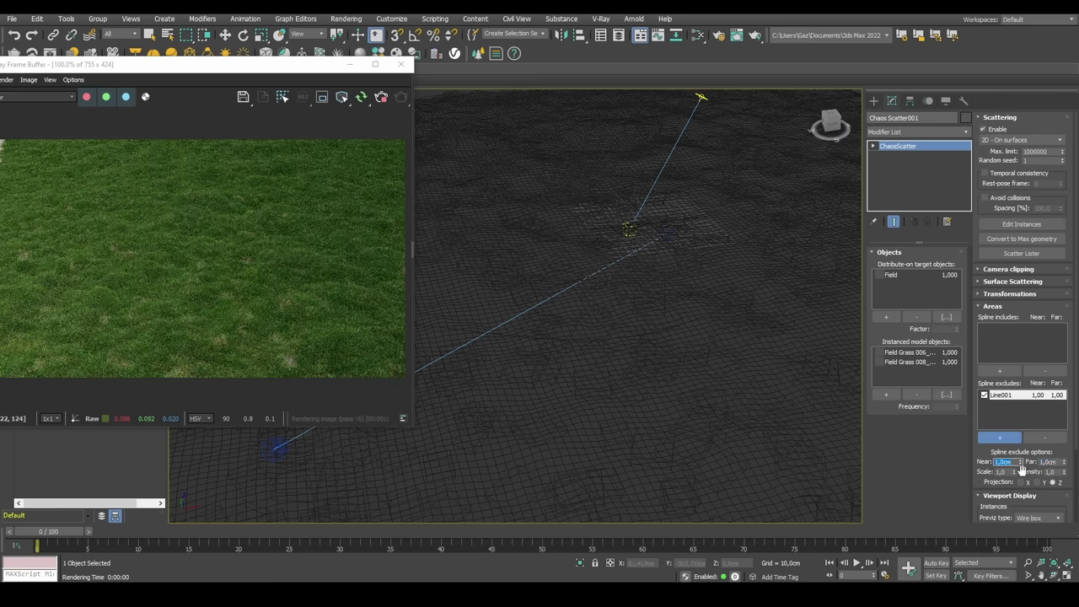
type("20")
key("Return")
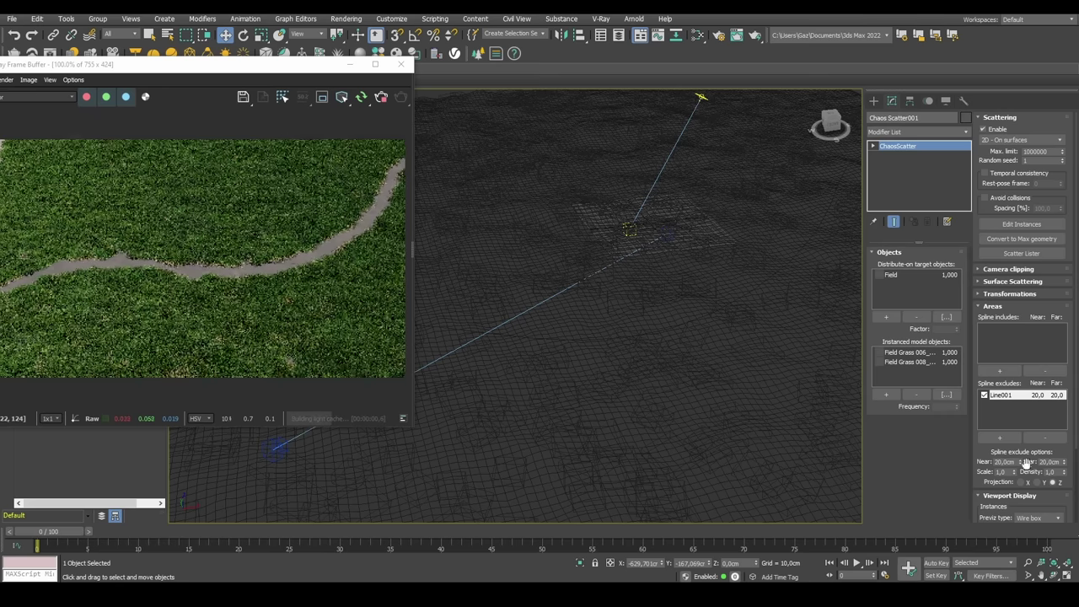
double_click(1049, 462)
type("100")
key("Return")
scroll(640, 316, "up", 3)
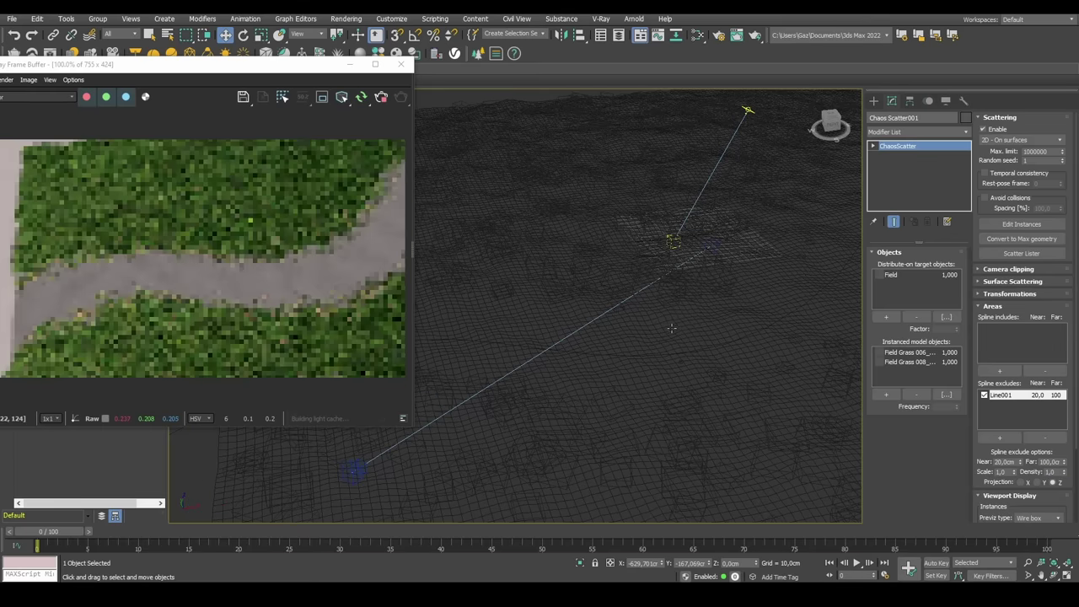
middle_click_drag(603, 325, 826, 165, "alt")
scroll(752, 314, "up", 2)
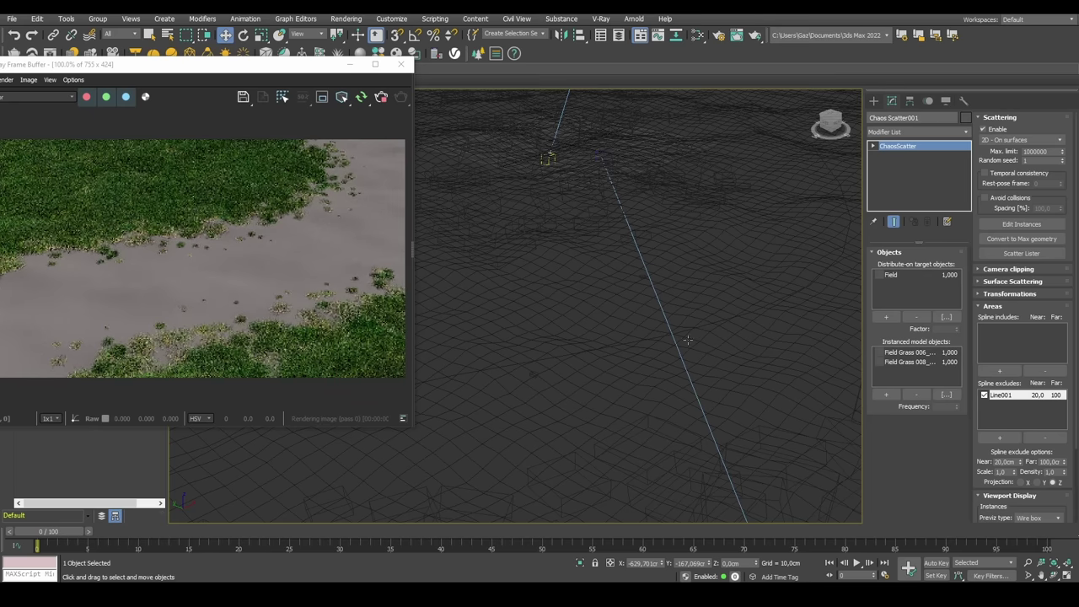
middle_click_drag(732, 327, 697, 297, "alt")
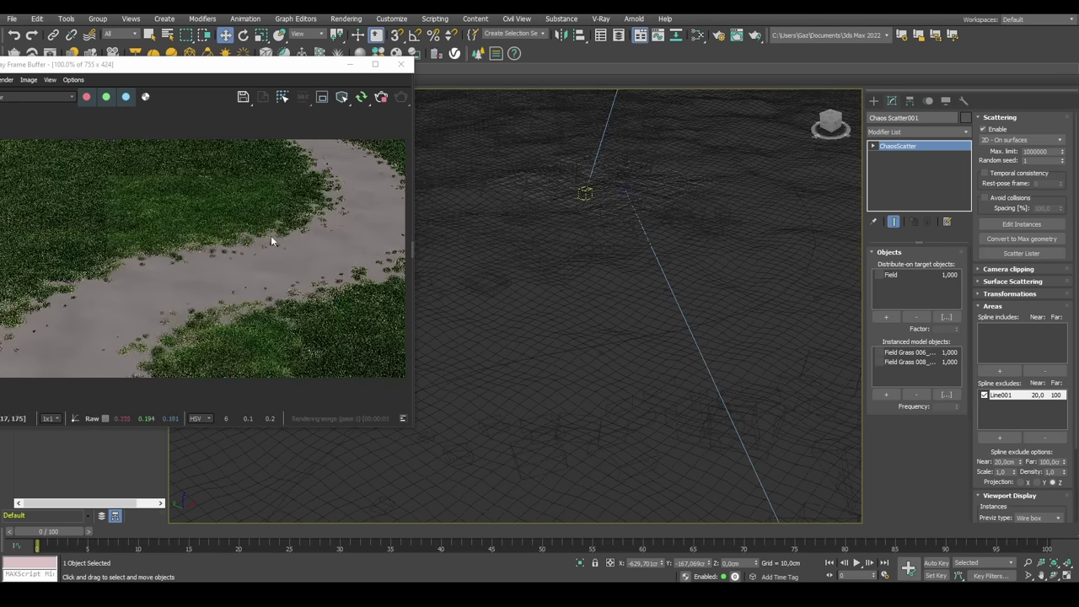
- Draw a large circle spline on the wide grass area beside the curved path
scroll(739, 241, "down", 3)
middle_click_drag(734, 242, 782, 304)
scroll(610, 281, "up", 3)
left_click(874, 100)
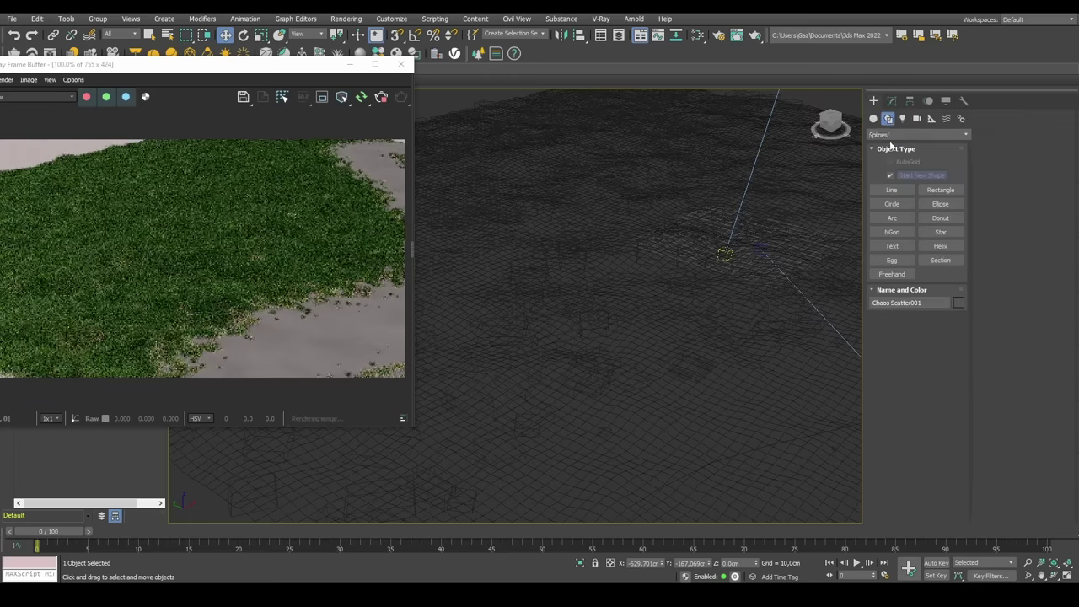
left_click(892, 203)
left_click_drag(534, 200, 585, 248)
key("w")
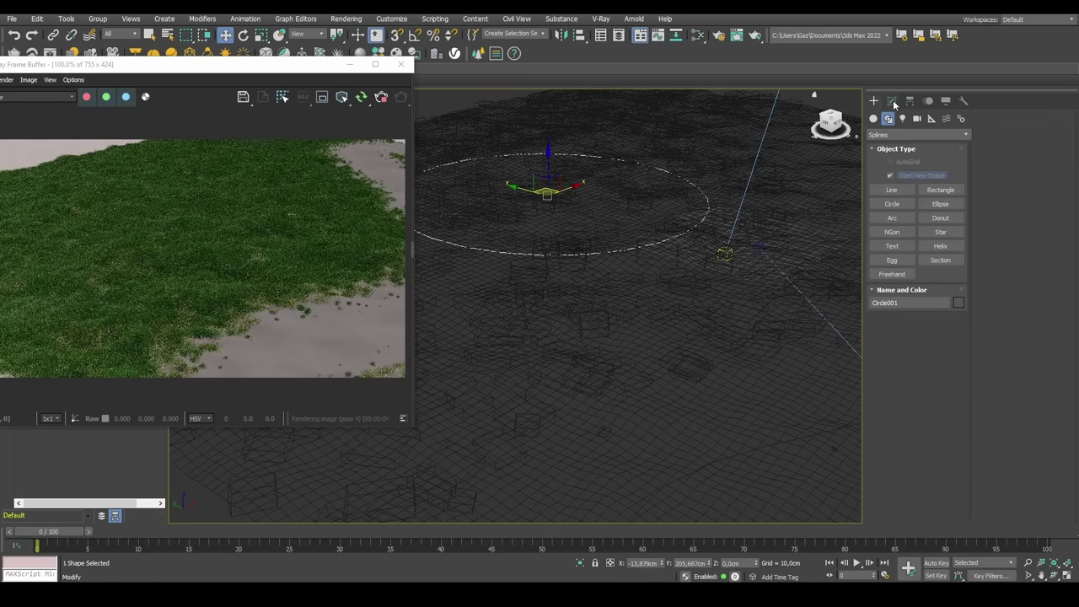
left_click(891, 100)
middle_click_drag(669, 311, 669, 295, "alt")
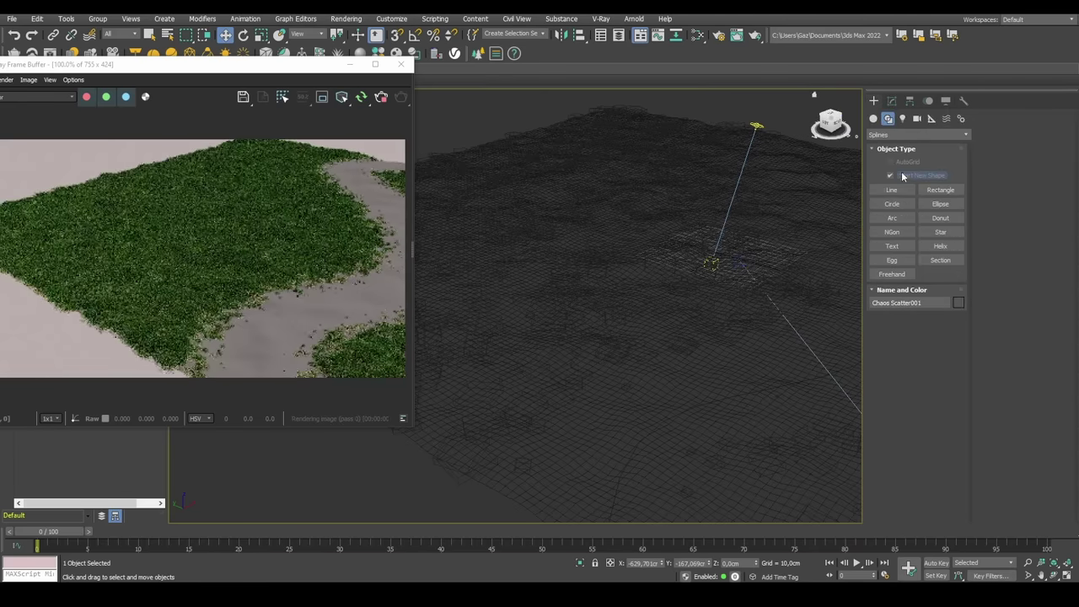
- Draw a second, smaller circle spline on the grass across the path from the large circle
left_click(896, 206)
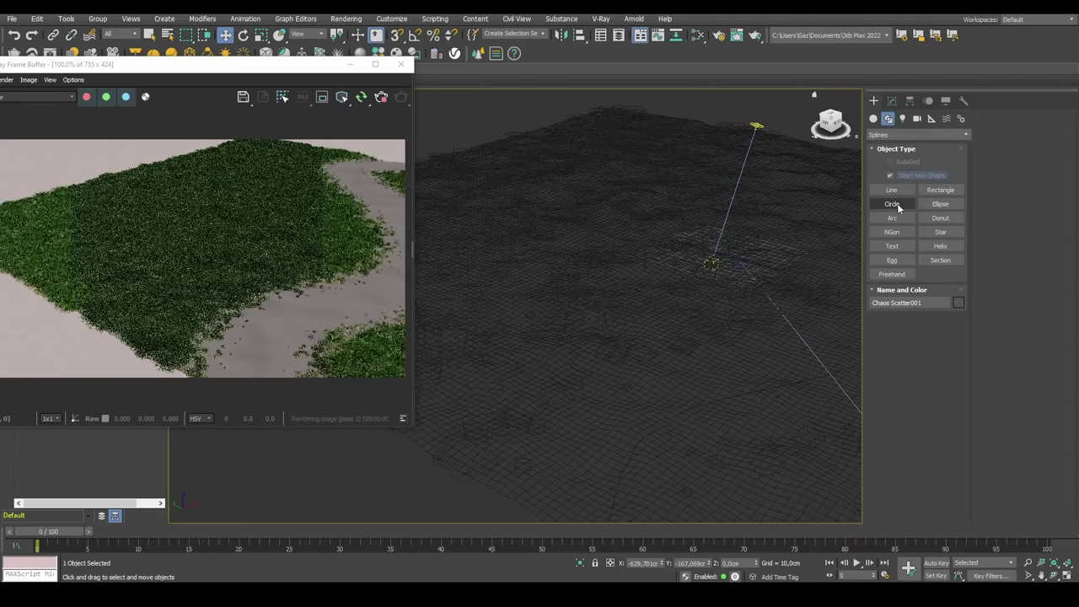
middle_click_drag(720, 296, 688, 263)
scroll(654, 279, "down", 3)
mouse_move(762, 218)
left_mouse_down()
mouse_move(788, 249)
mouse_move(769, 236)
mouse_move(781, 209)
left_mouse_up()
right_click(768, 236)
- Reselect the Chaos Scatter and remove the curved line from its spline excludes
left_click(455, 456)
left_click(891, 100)
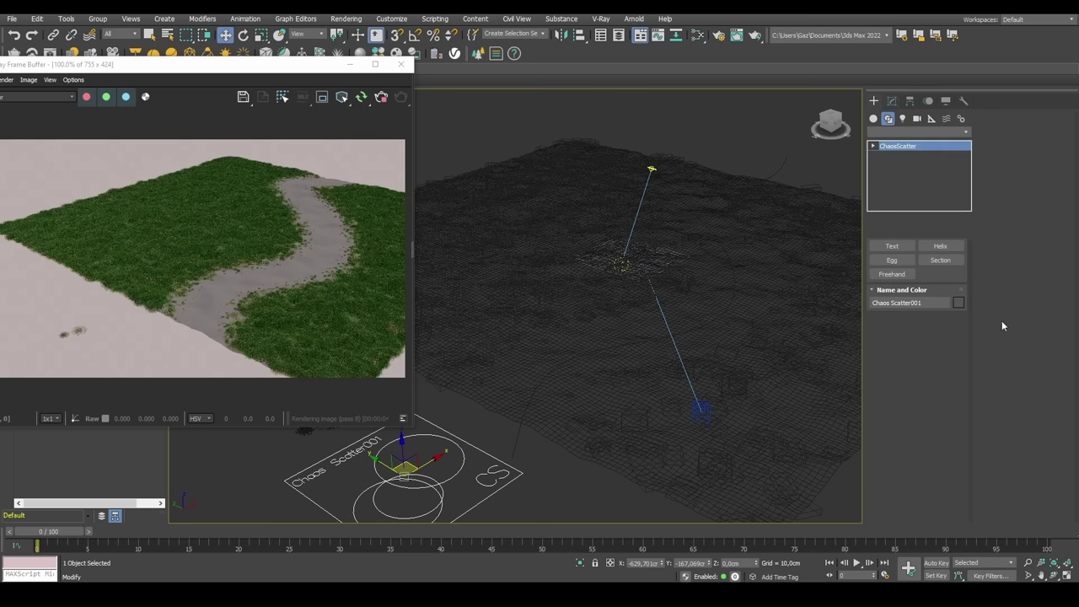
left_click(1003, 396)
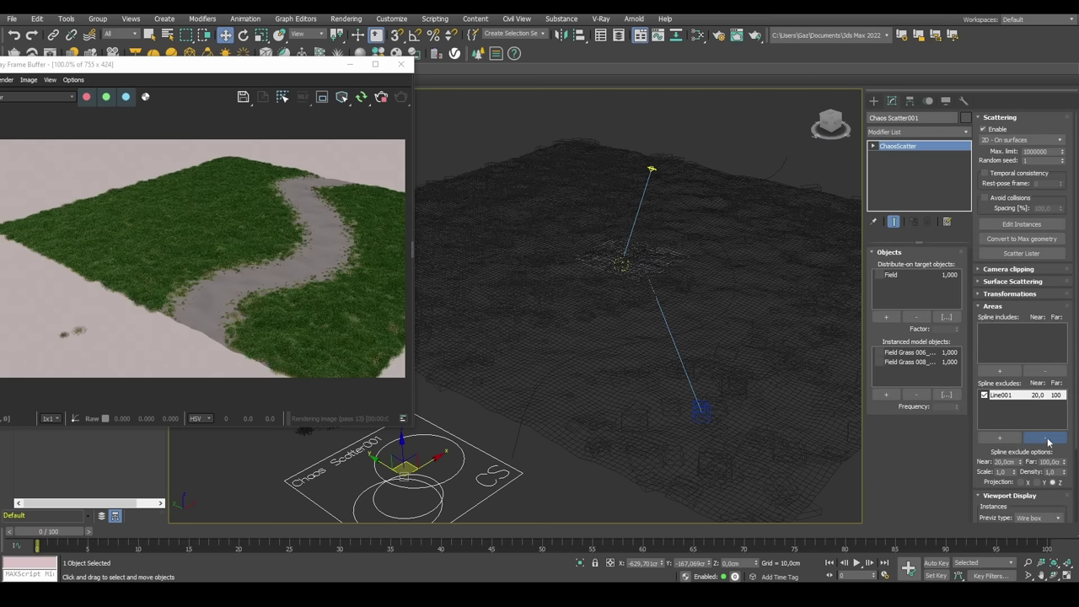
left_click(1046, 438)
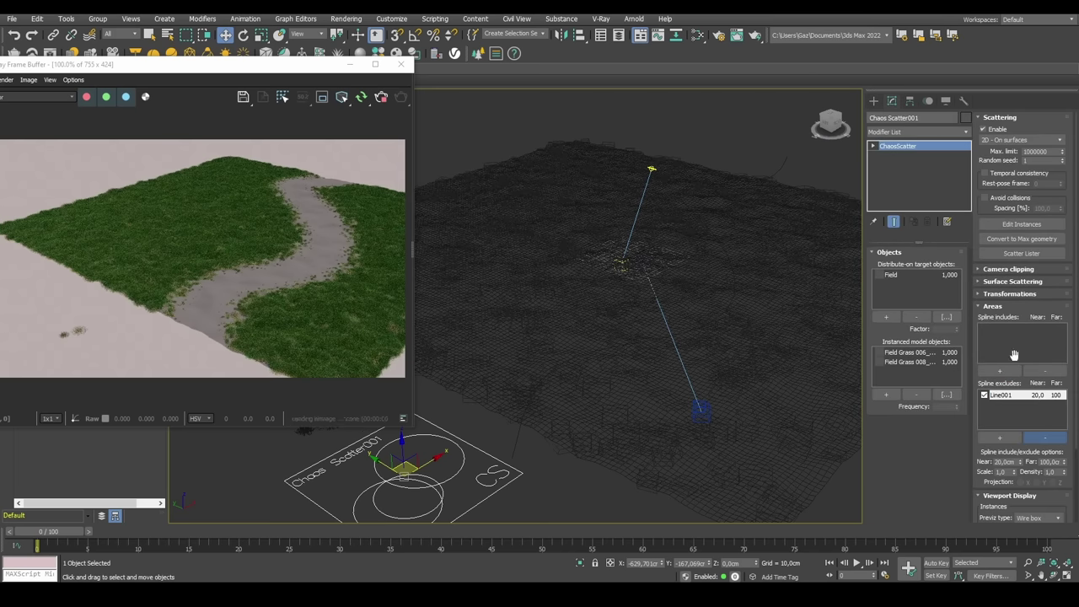
- Add both circles to the spline includes so that grass is scattered only inside them
left_click(784, 233)
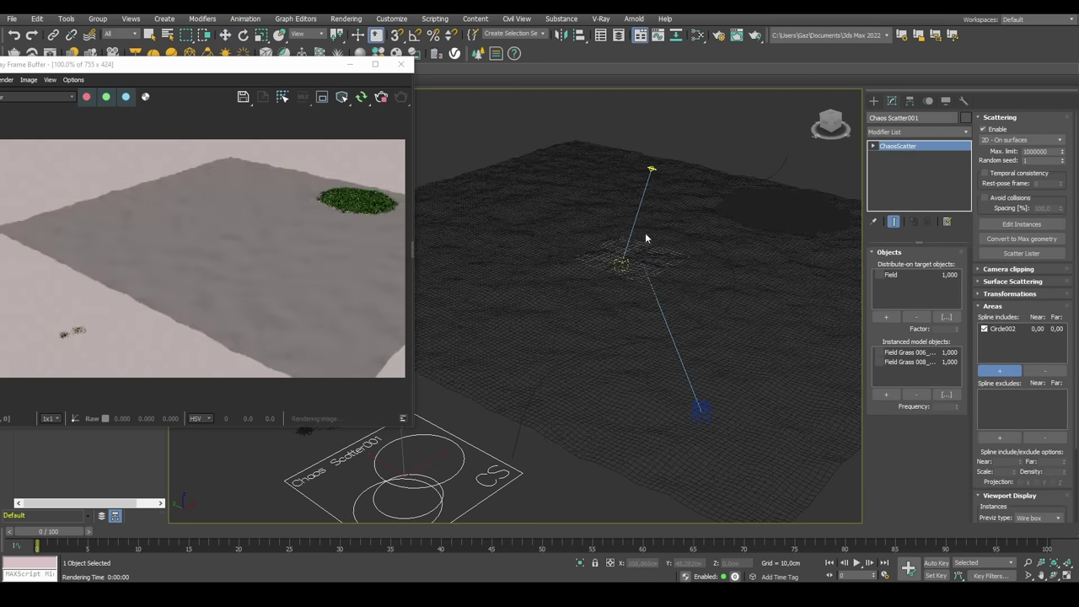
middle_click_drag(649, 238, 605, 222, "alt")
left_click(594, 201)
right_click(759, 261)
middle_click_drag(763, 239, 681, 258)
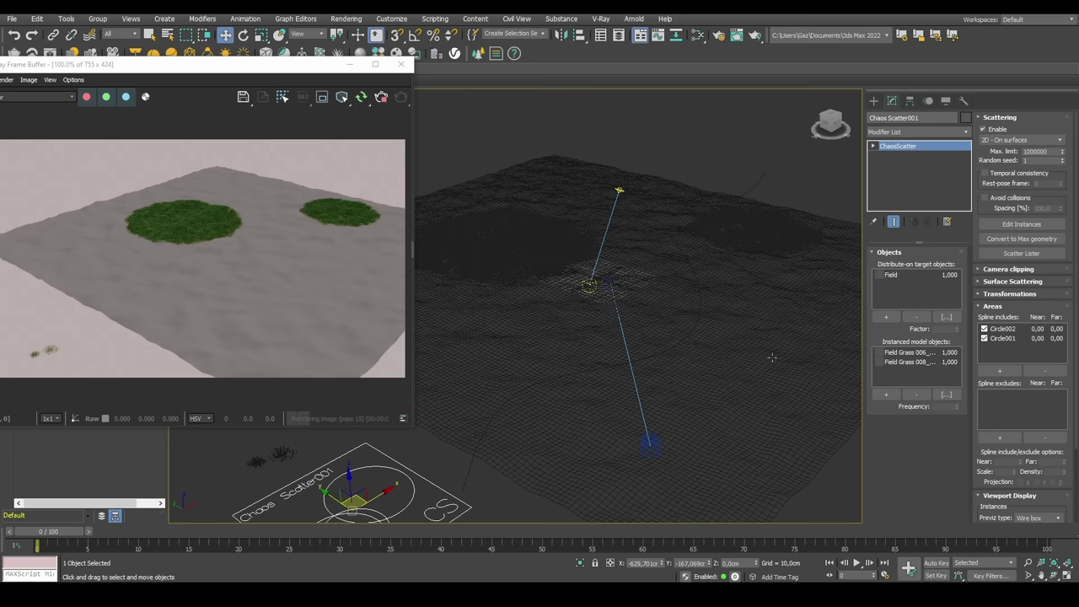
middle_click_drag(696, 285, 616, 271, "alt")
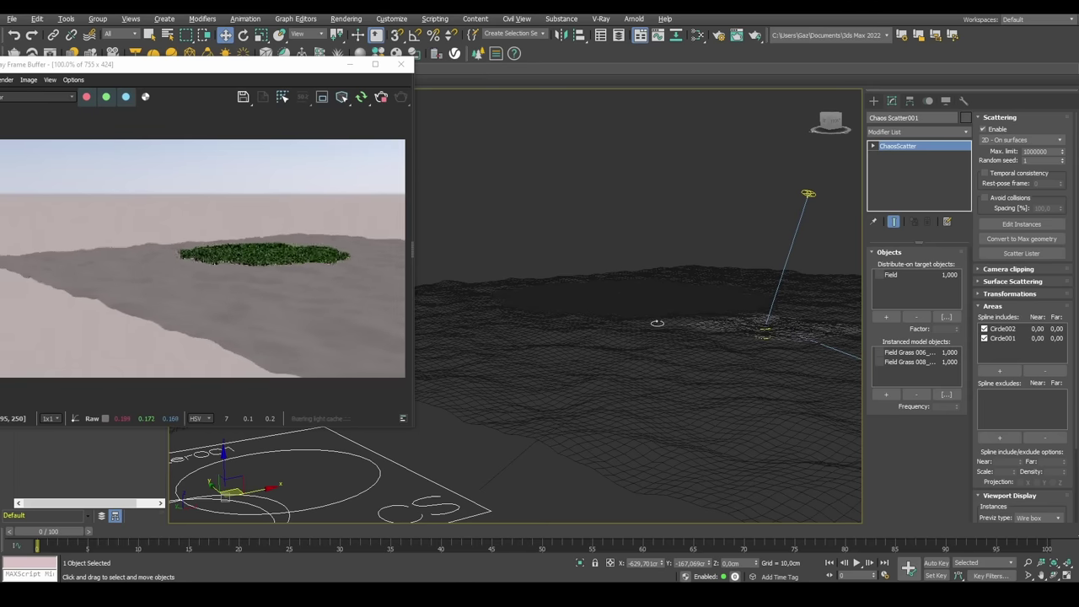
middle_click_drag(686, 306, 640, 319, "alt")
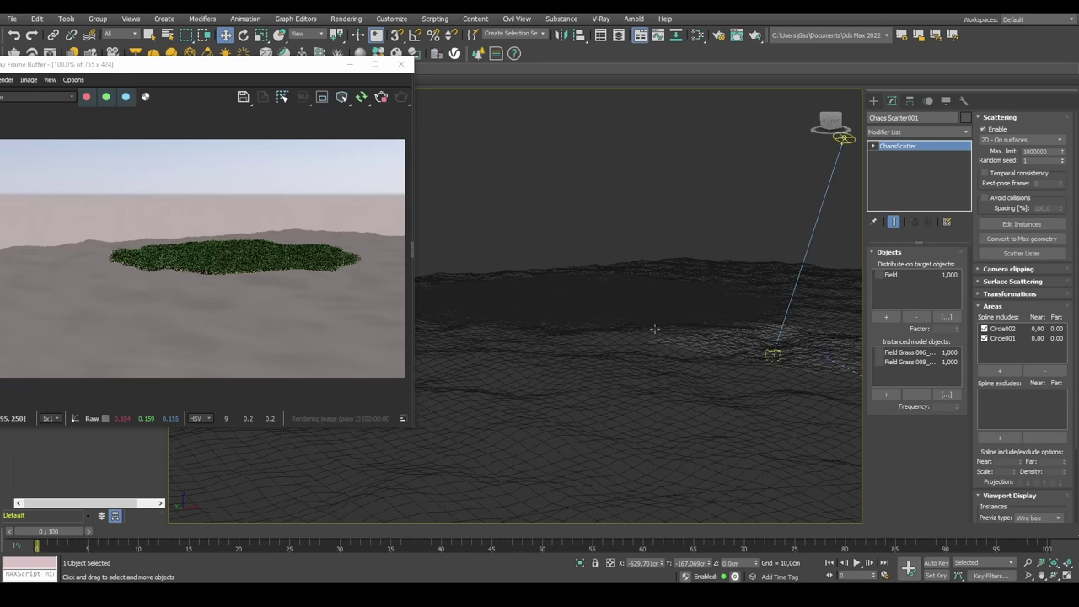
middle_click_drag(731, 309, 571, 291, "alt")
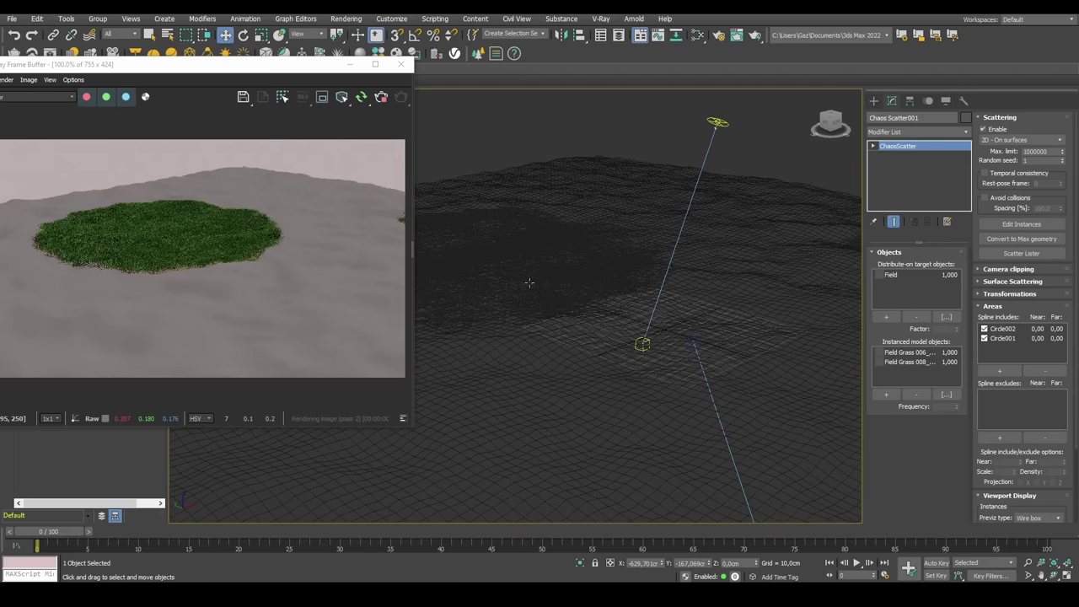
- Remove both circles from the spline includes and add the curved line back to the spline excludes
left_click(1008, 331)
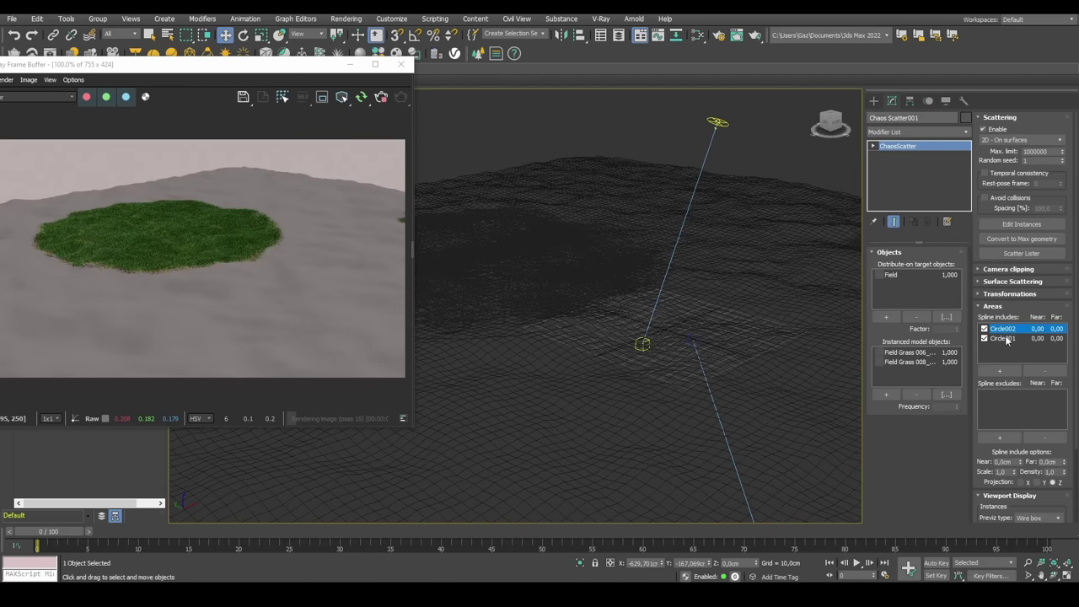
left_click(1043, 371)
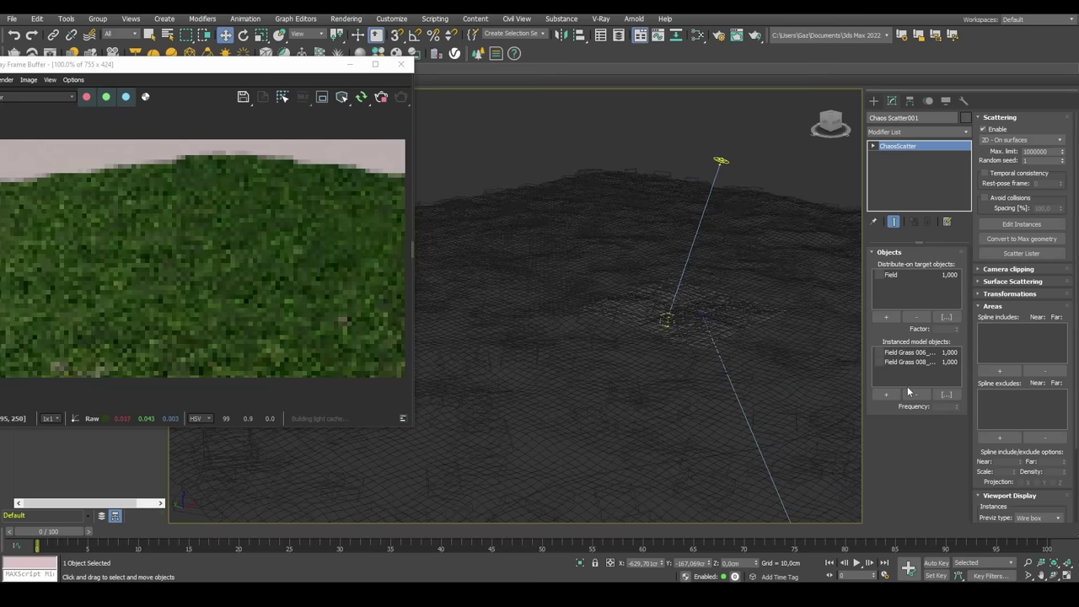
left_click(999, 438)
left_click(734, 388)
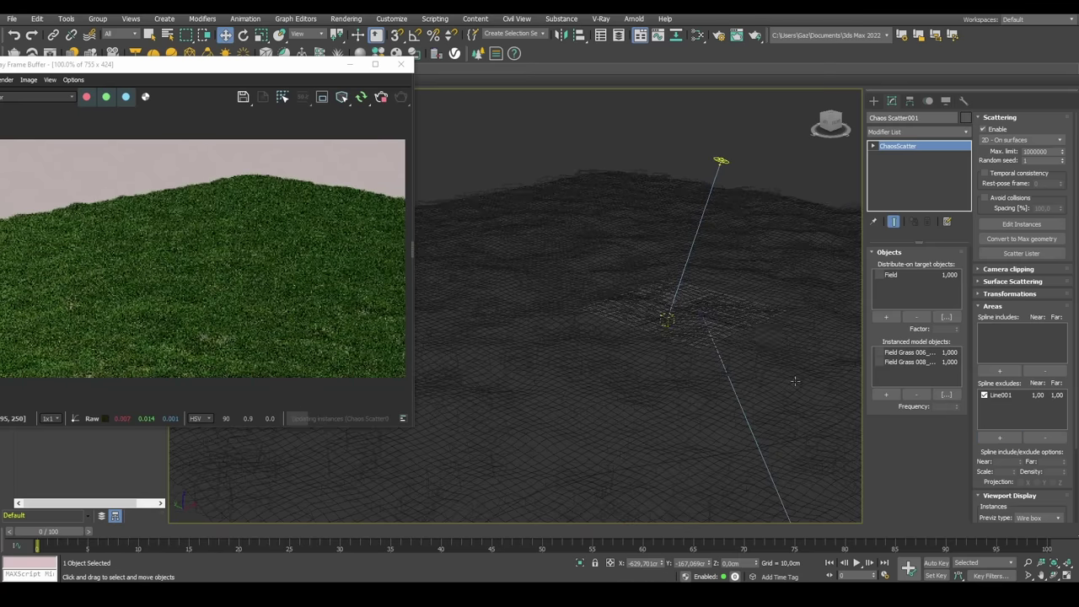
middle_click_drag(768, 373, 675, 323)
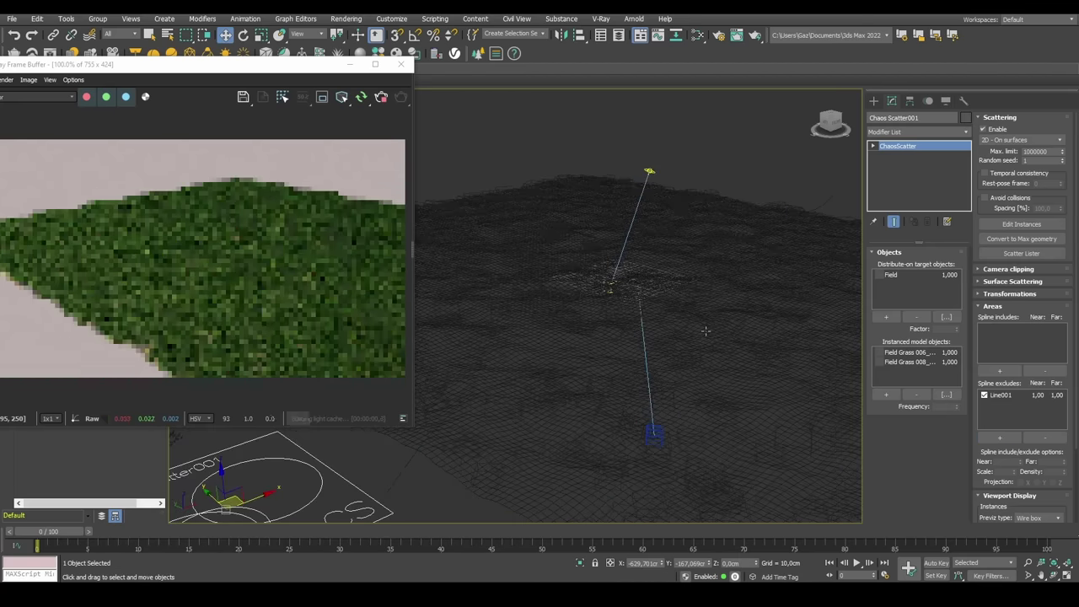
- Set the far falloff of the excluded curved line to 100 cm
left_click(1001, 396)
double_click(1051, 462)
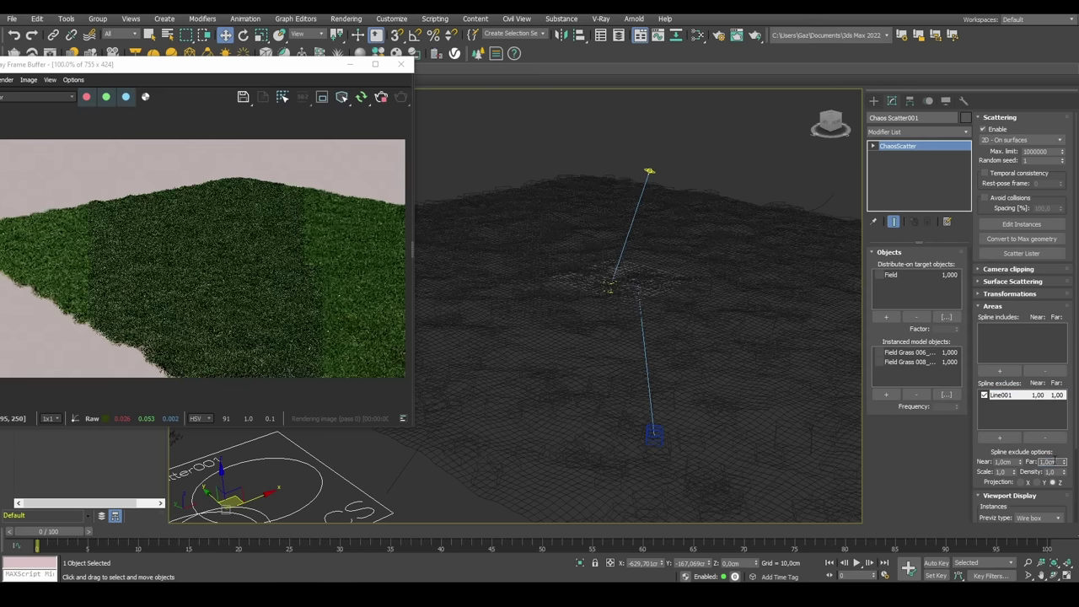
type("1")
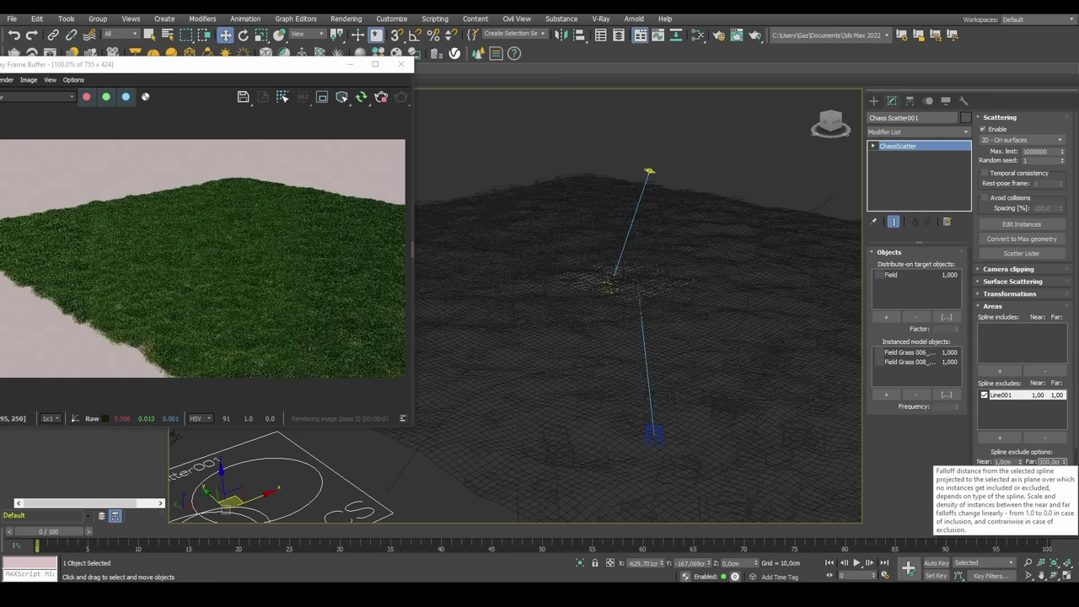
middle_click_drag(750, 317, 728, 312)
scroll(713, 321, "up", 2)
left_click(792, 315)
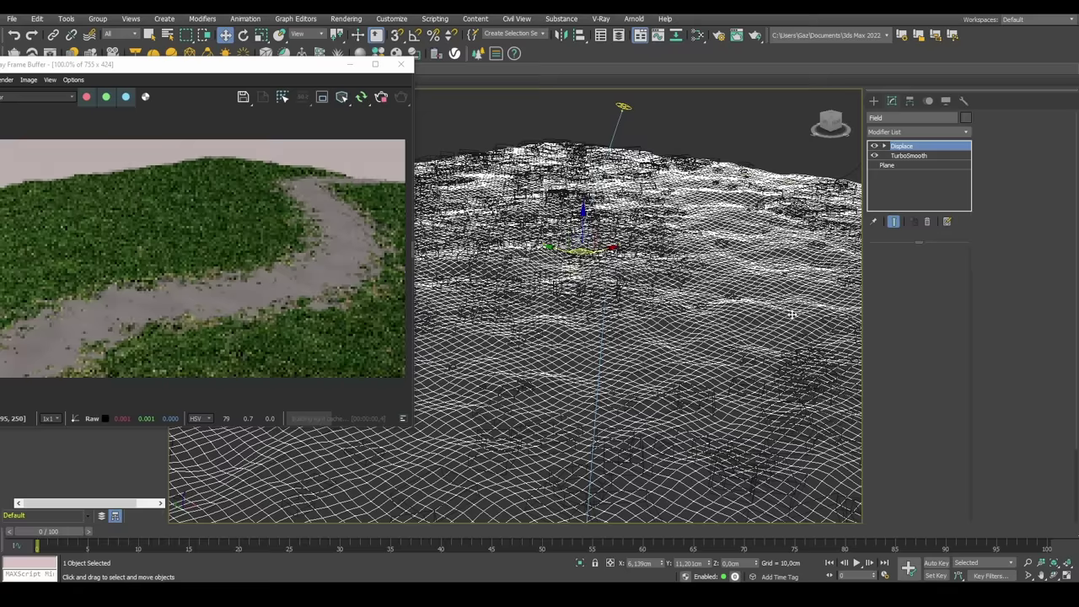
left_click(790, 231)
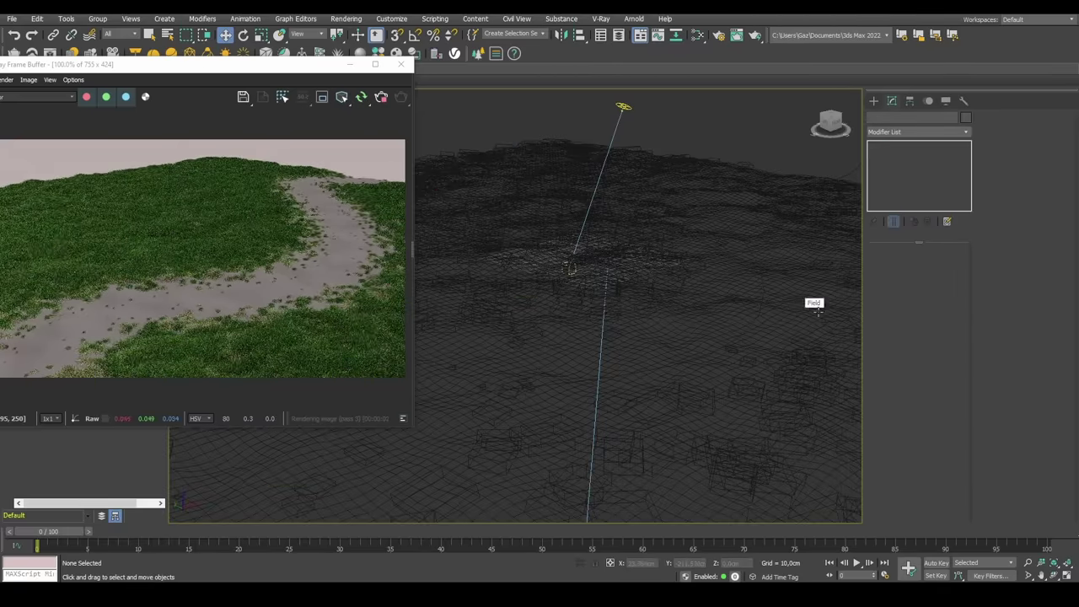
left_click(798, 296)
left_click(732, 139)
- Move the render window aside, open the Chaos Cosmos Browser and search it for "ground"
key("m")
left_click(453, 57)
left_click_drag(320, 67, 559, 158)
left_click(396, 54)
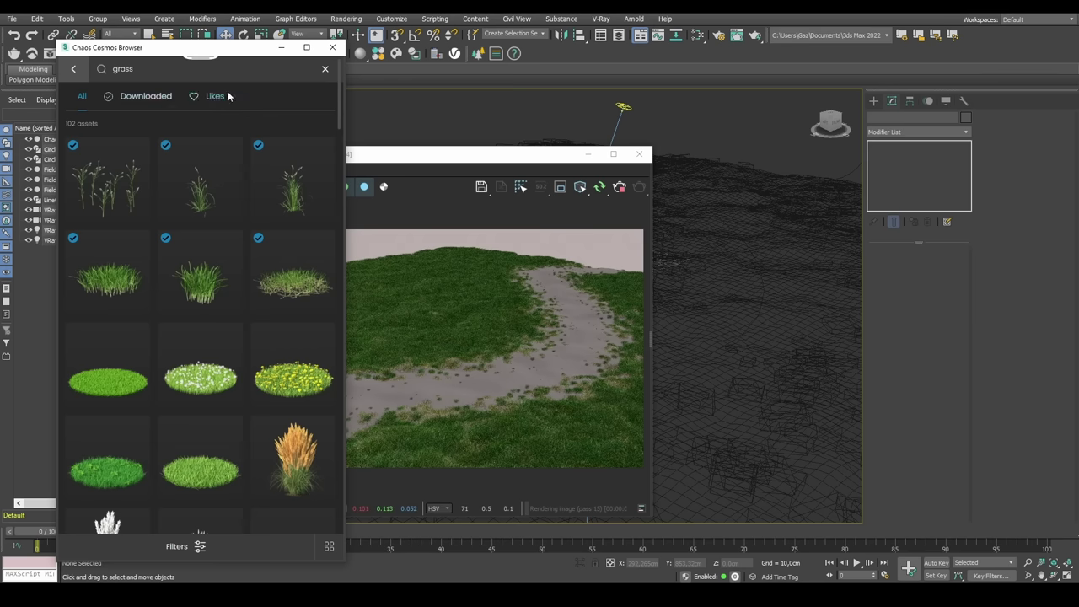
left_click(202, 68)
type("ground")
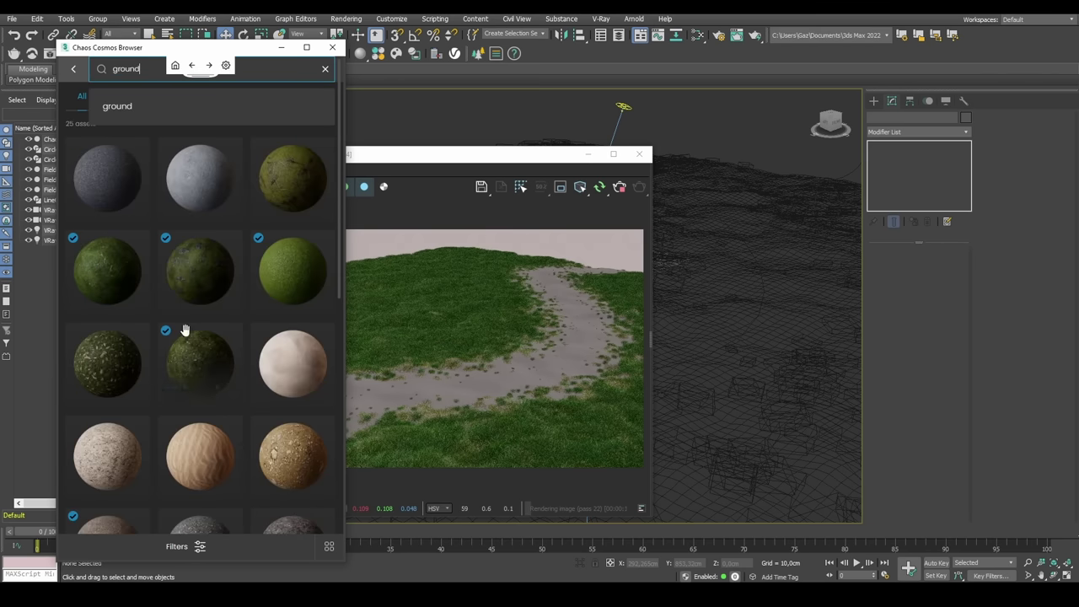
- Import the Dirt Grey Stones 05 material, apply it to the field plane and close the asset browser
scroll(177, 320, "down", 3)
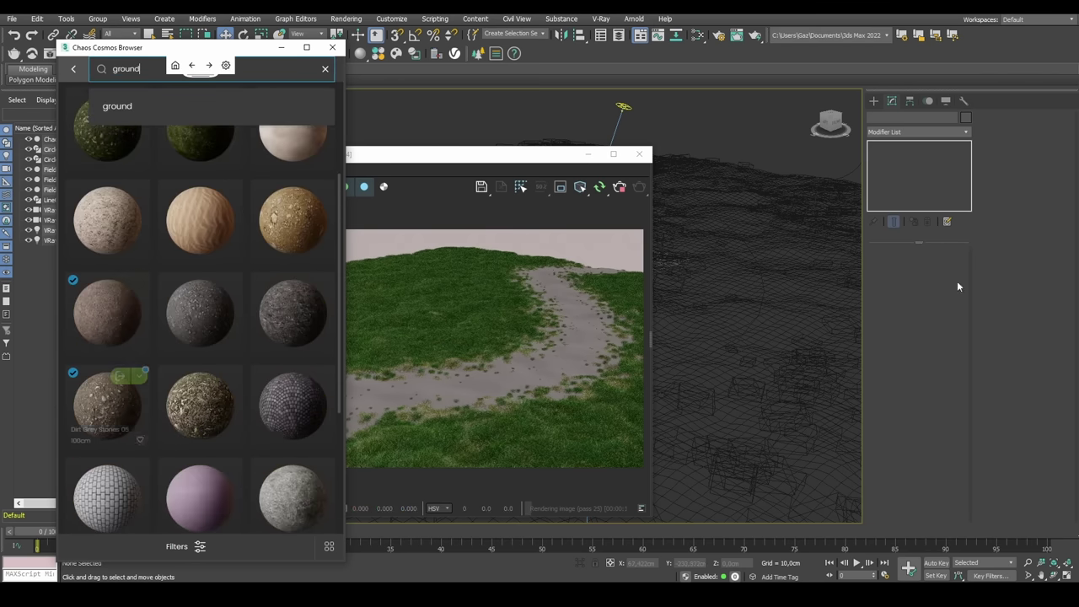
left_click(792, 312)
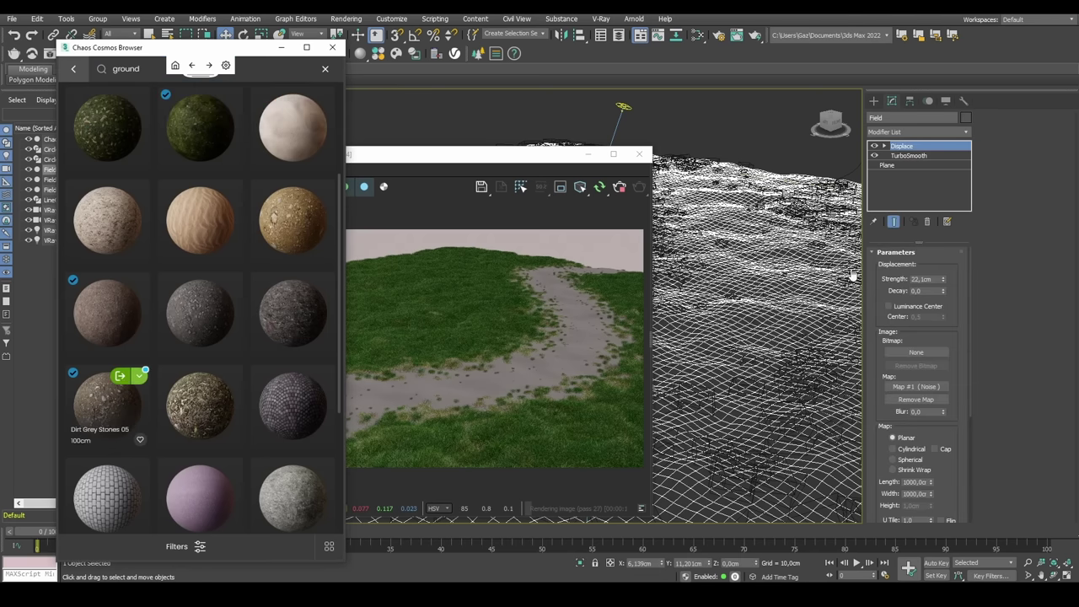
left_click(332, 47)
left_click_drag(518, 154, 458, 139)
left_click(674, 289)
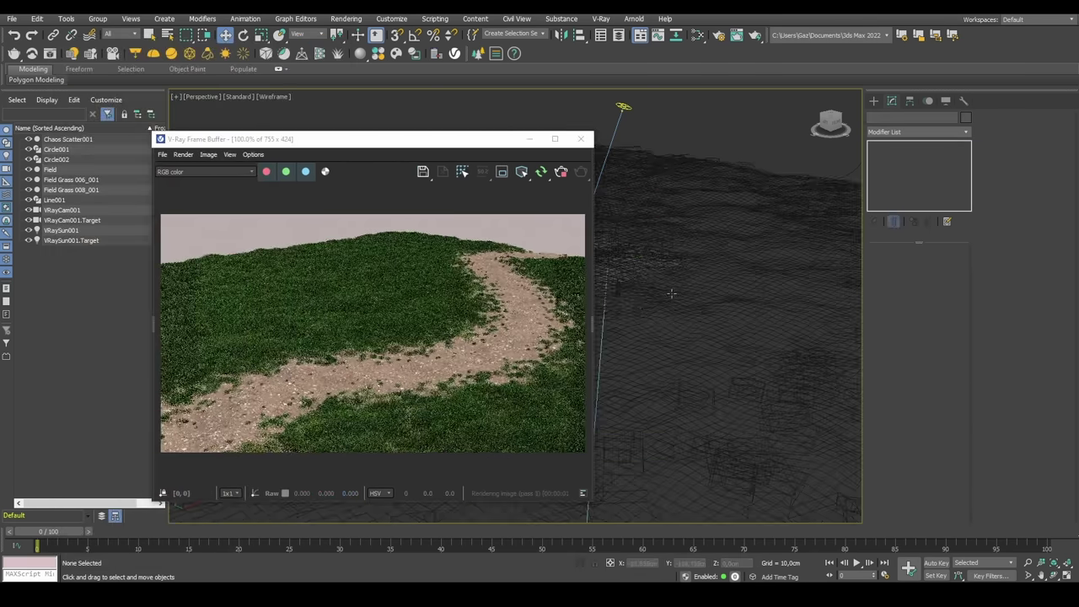
- Reselect the Chaos Scatter object and move the render window aside
scroll(679, 286, "up", 2)
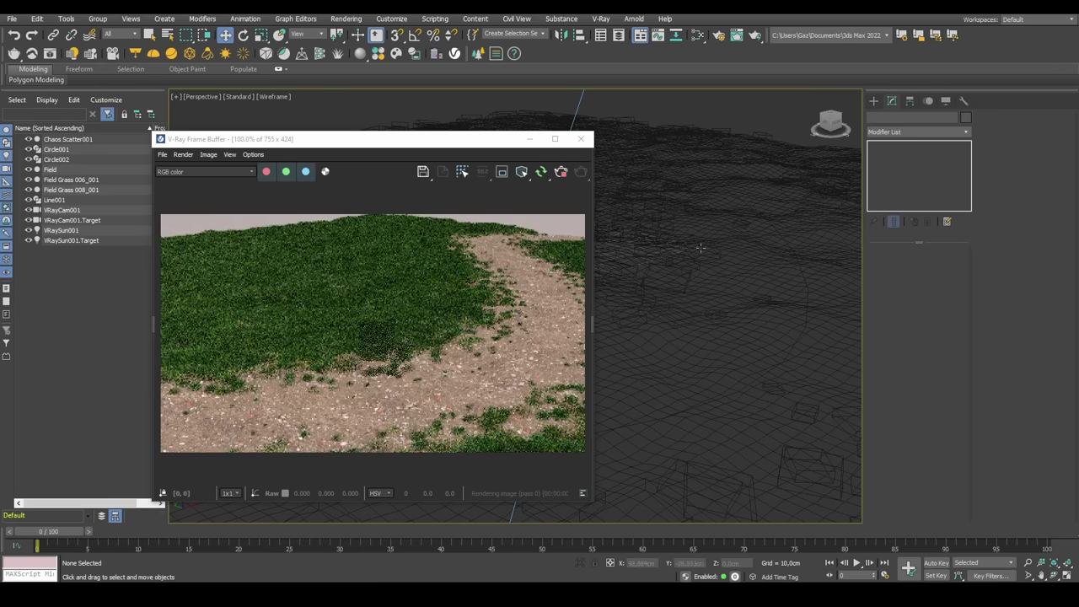
scroll(702, 297, "down", 2)
middle_click_drag(700, 298, 720, 284)
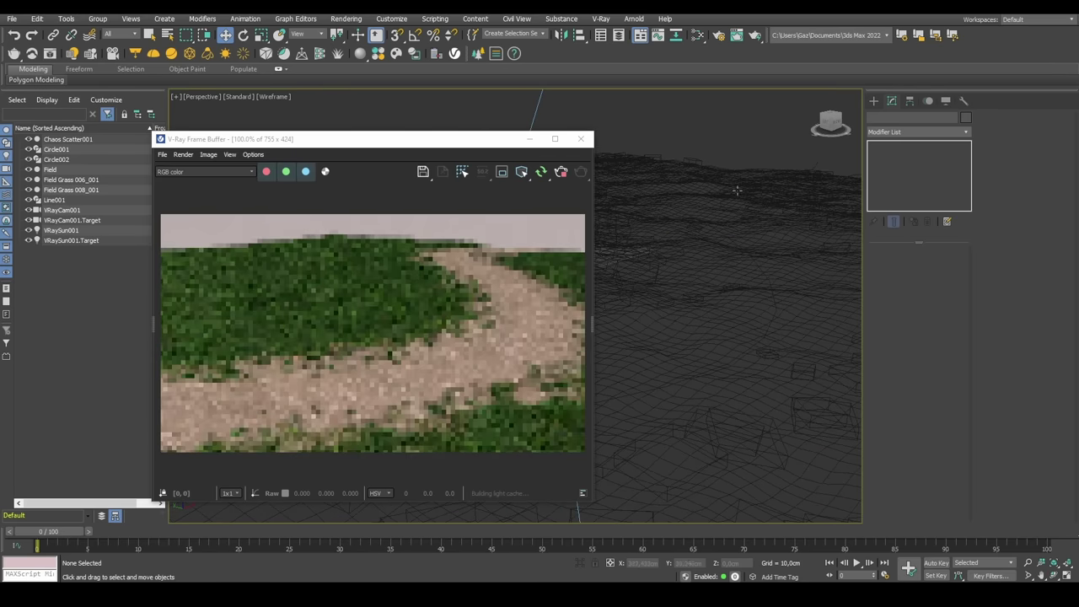
left_click(694, 161)
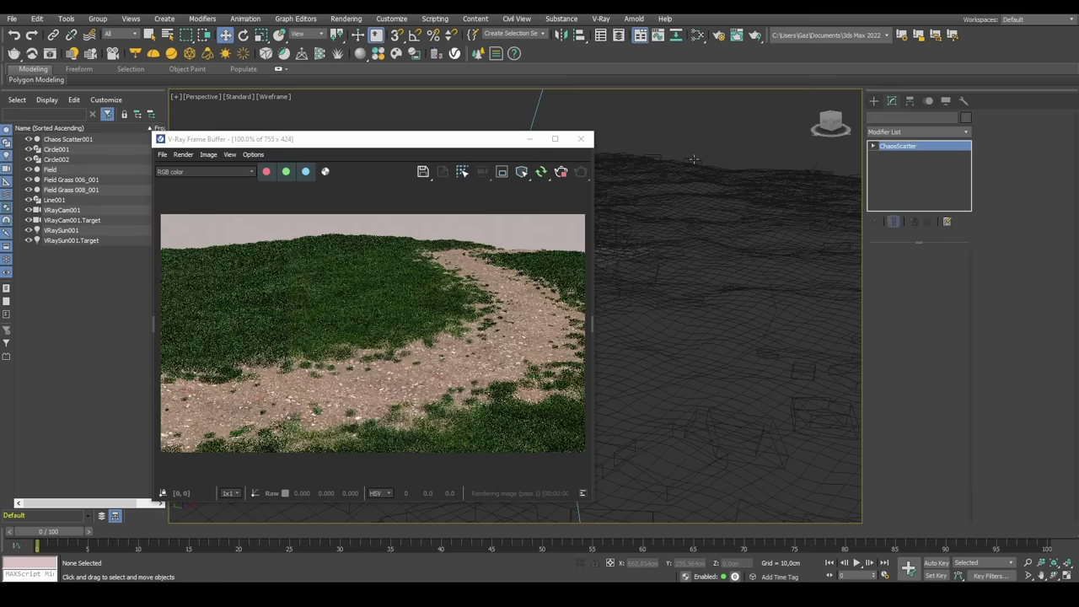
left_click_drag(402, 139, 369, 91)
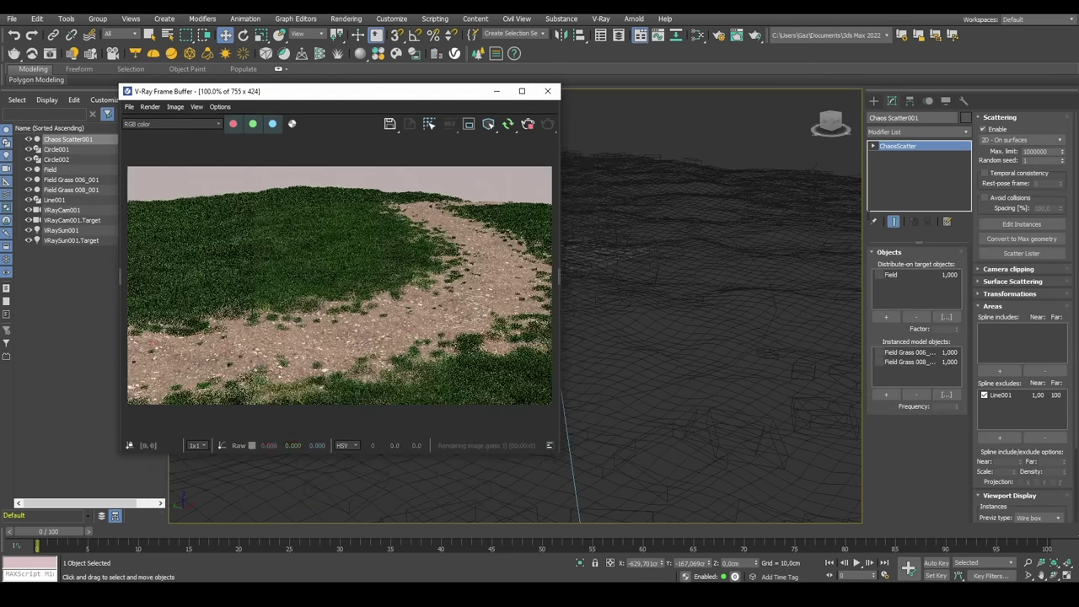
- Examine the rendered grass field and the soft edges of its dirt path from several distances and angles
scroll(653, 403, "down", 5)
middle_click_drag(653, 402, 846, 338)
middle_click_drag(759, 329, 698, 393, "alt")
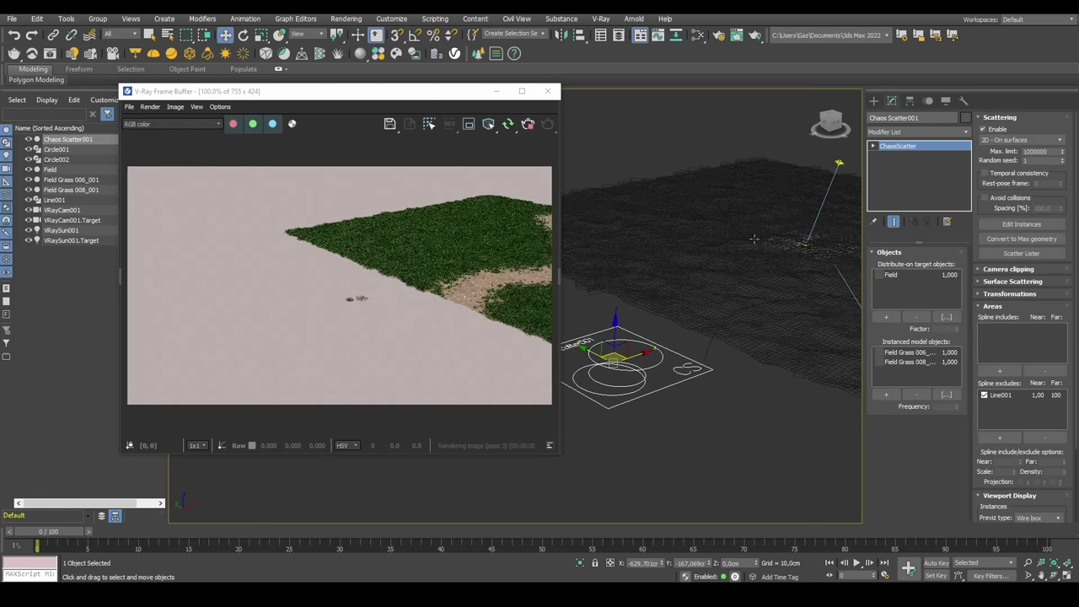
middle_click_drag(761, 266, 604, 253)
scroll(720, 267, "up", 3)
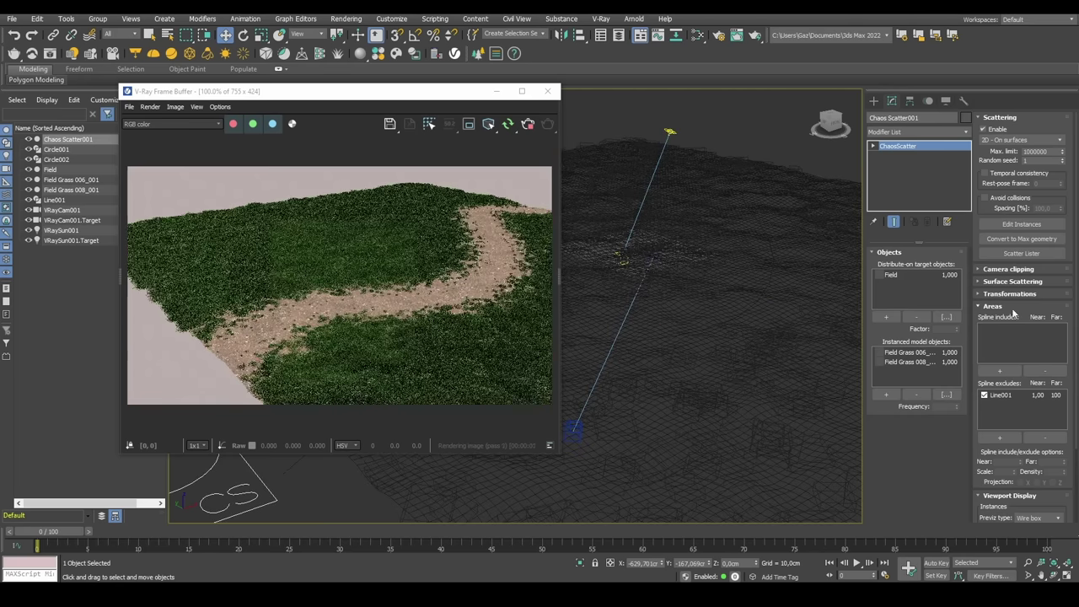
scroll(989, 262, "down", 3)
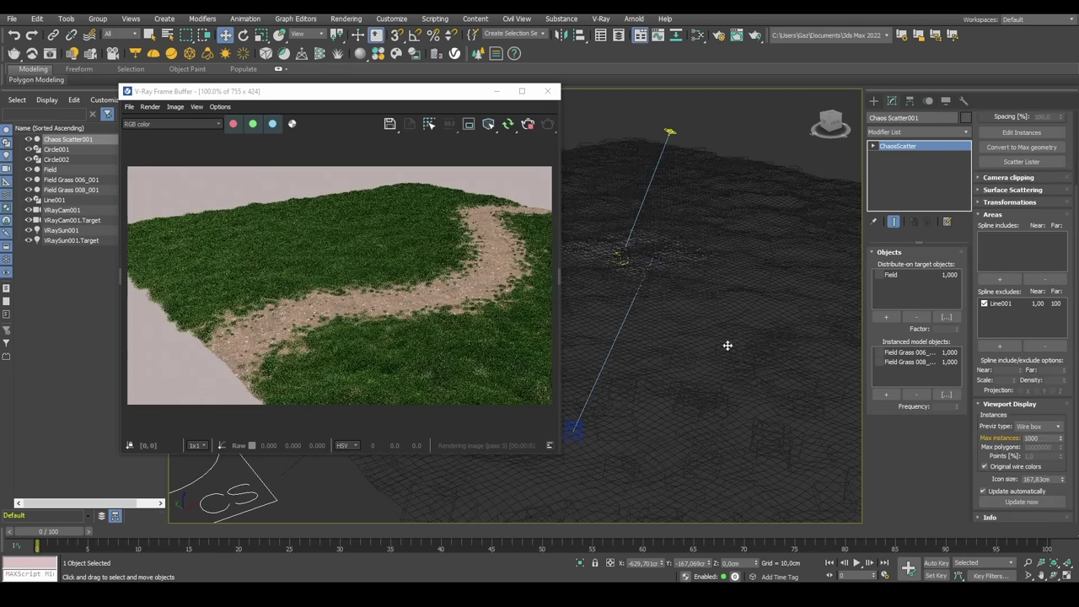
middle_click_drag(718, 274, 657, 264, "alt")
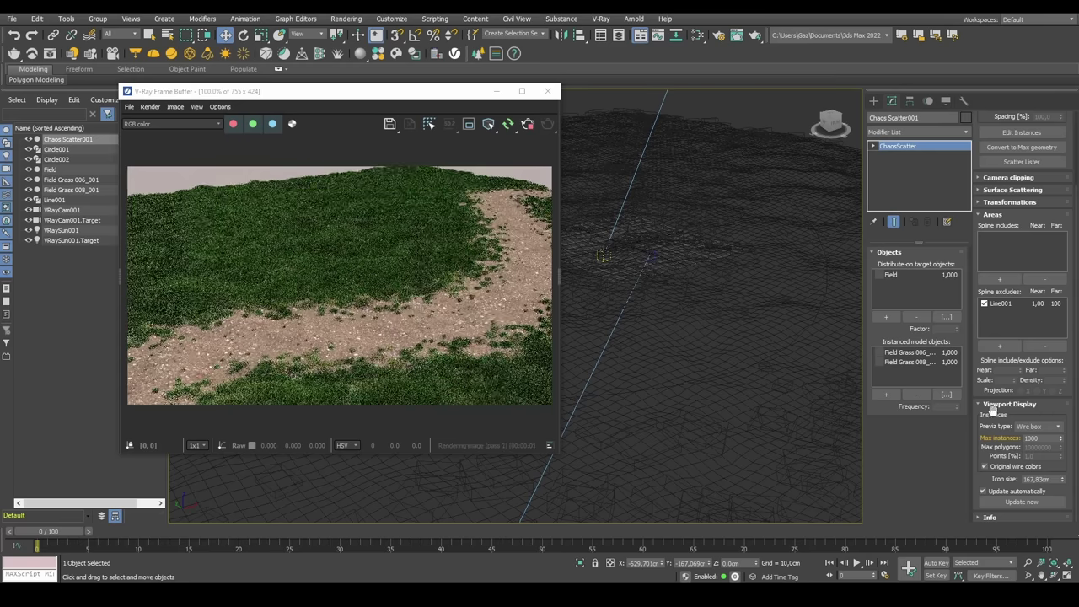
middle_click_drag(736, 381, 699, 304, "alt")
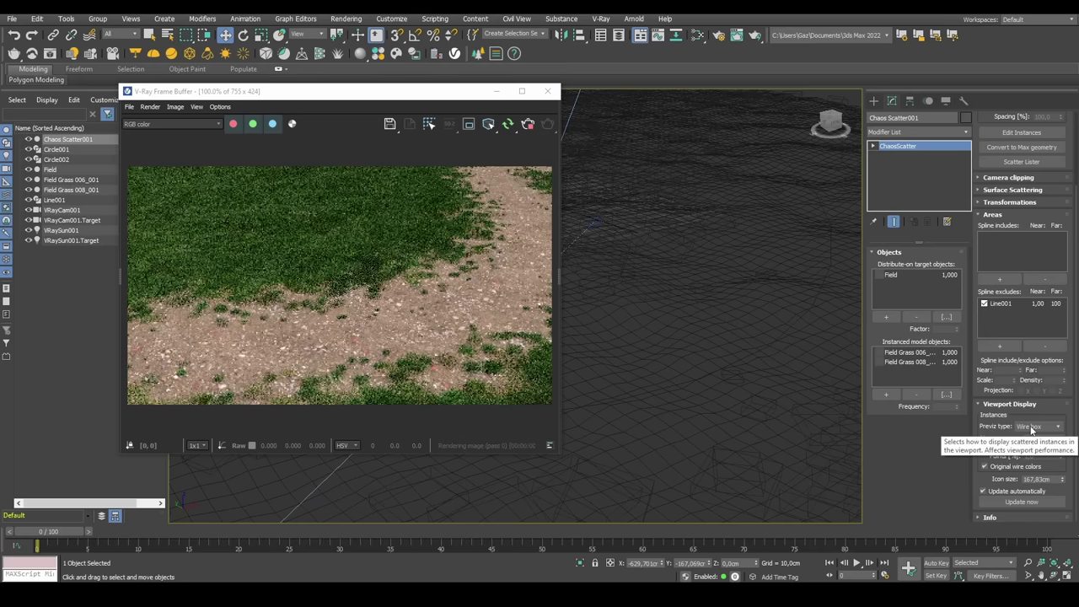
middle_click_drag(734, 371, 758, 358, "alt")
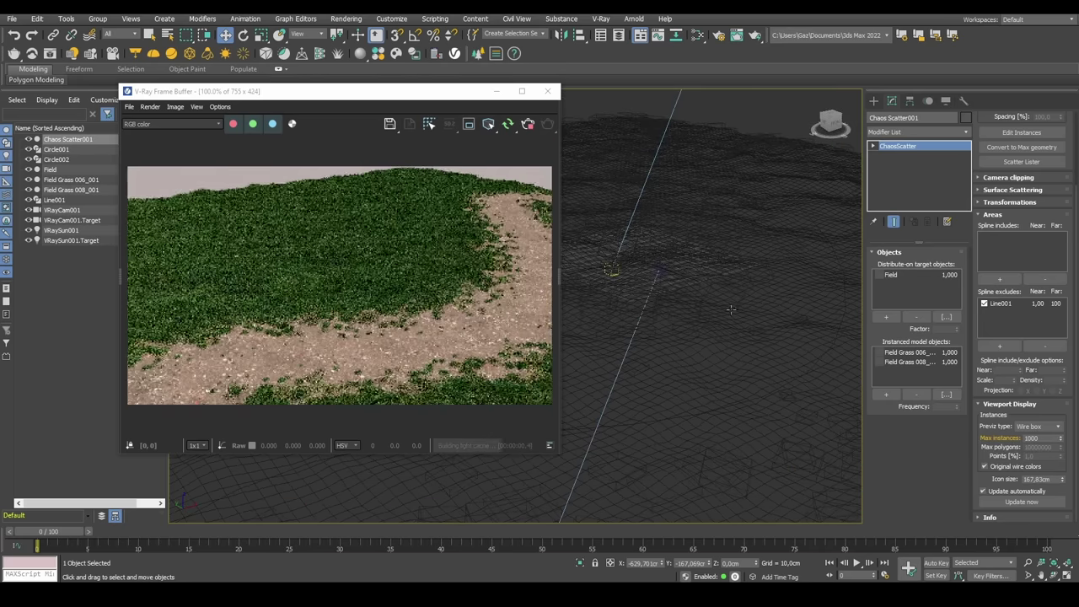
middle_click_drag(708, 300, 723, 296)
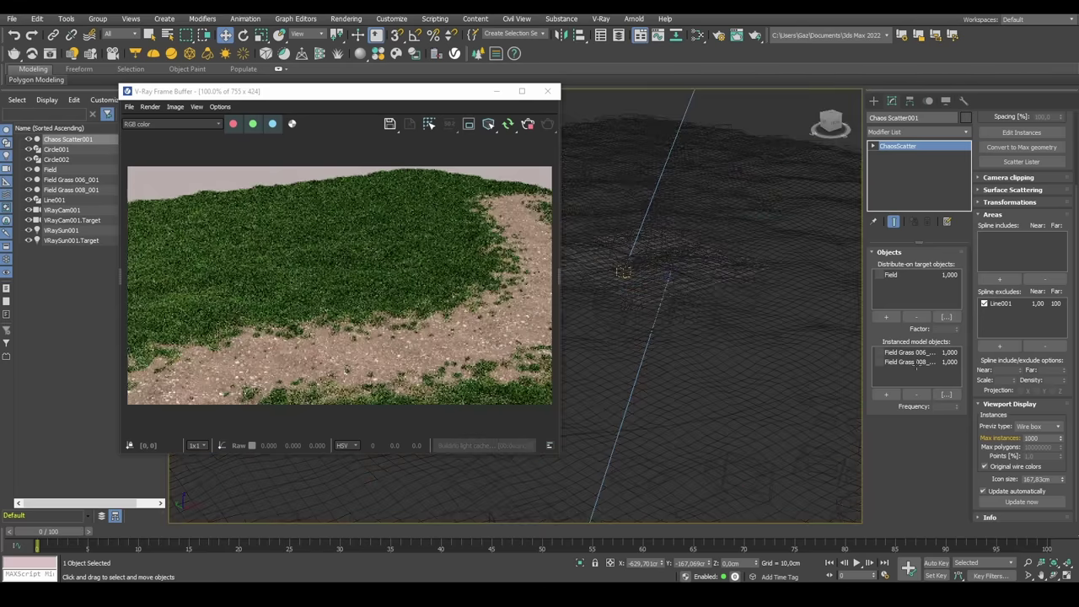
- Try the Full previz type for the scattered grass instances and restore the Wire box display
left_click(1036, 426)
left_click(1026, 466)
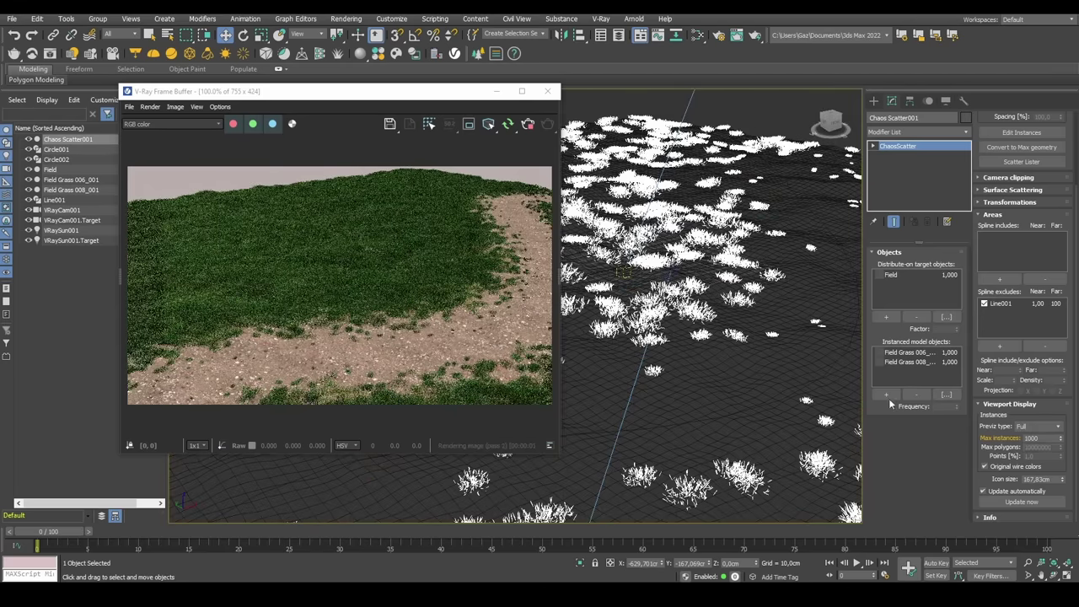
scroll(687, 295, "up", 3)
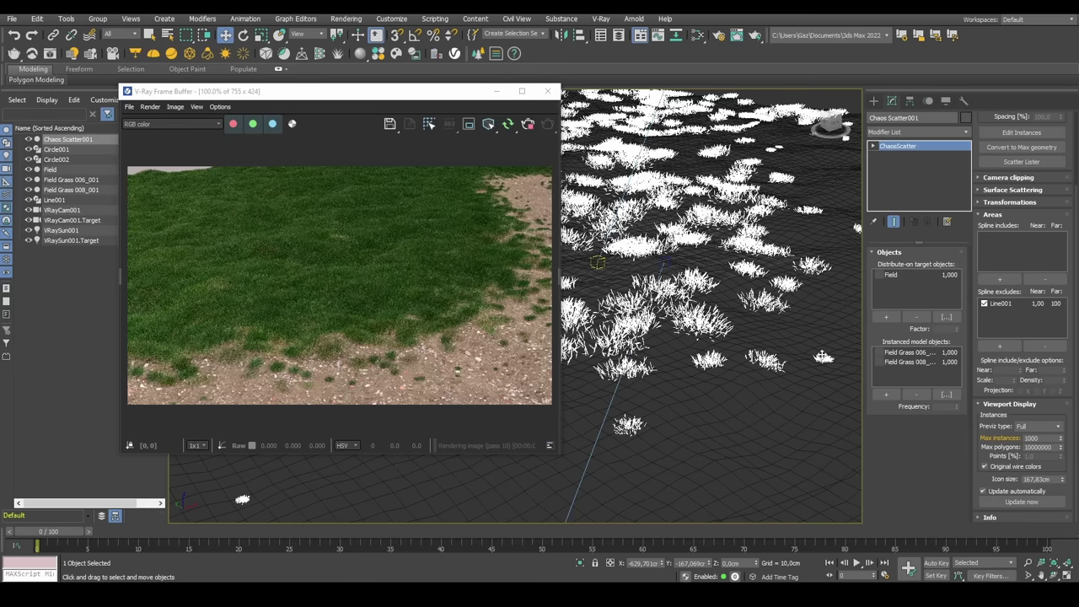
left_click(1026, 428)
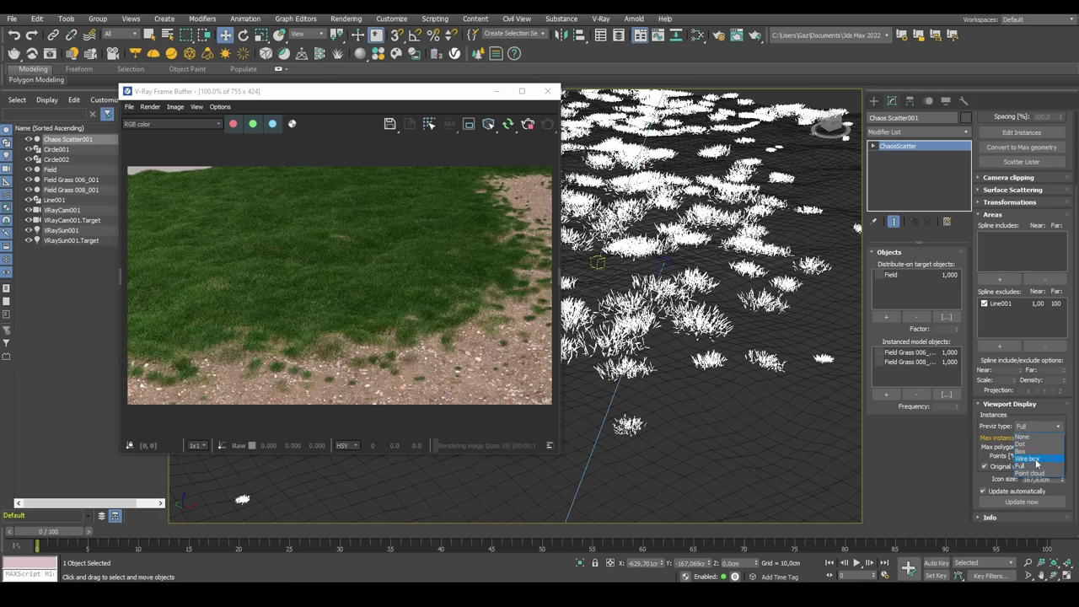
left_click(1036, 458)
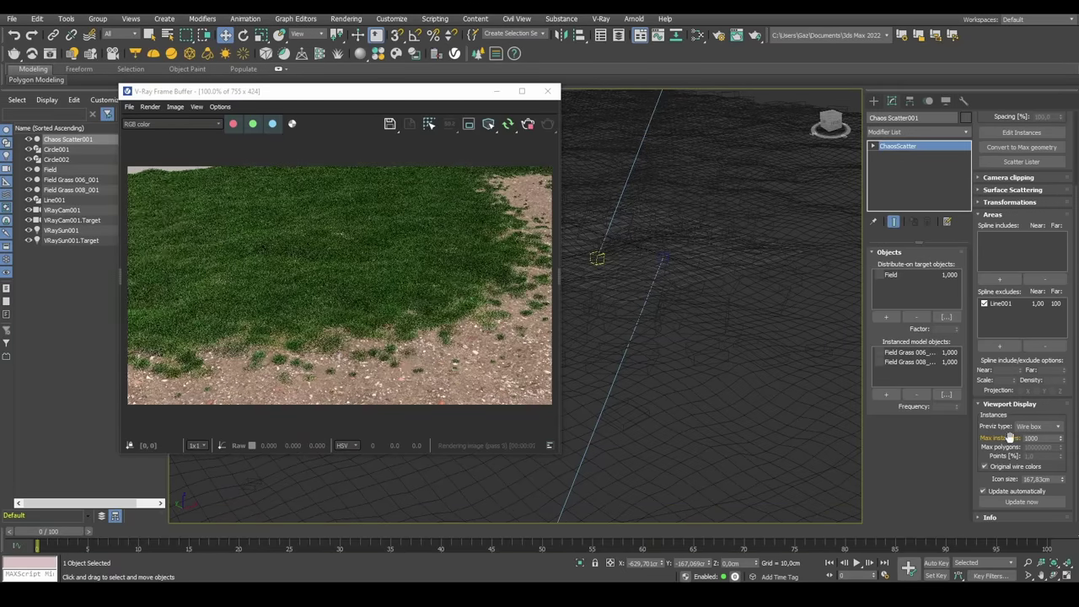
left_click(1032, 426)
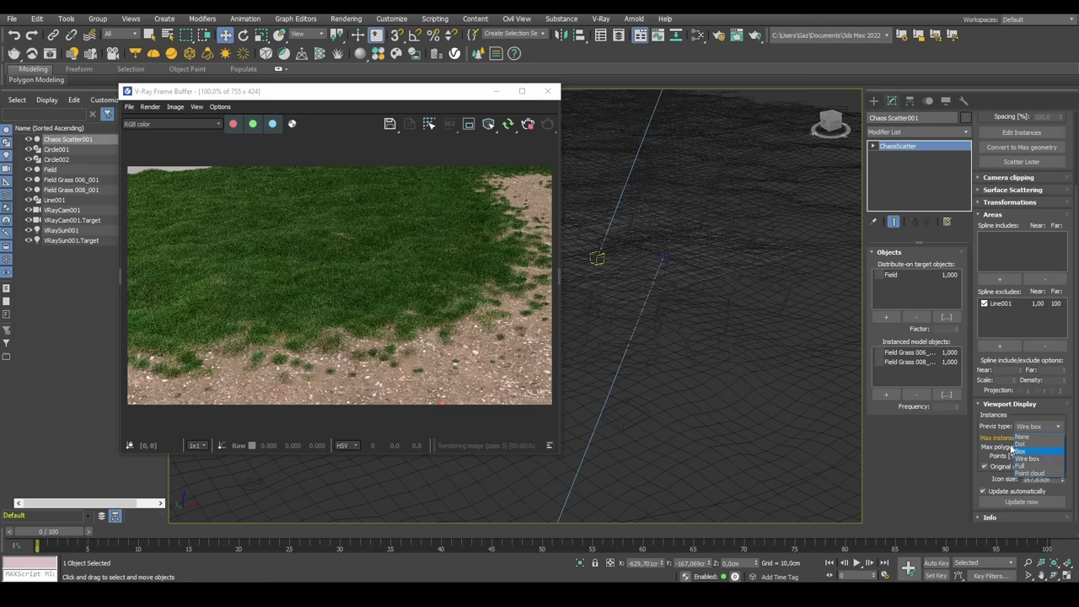
left_click(992, 437)
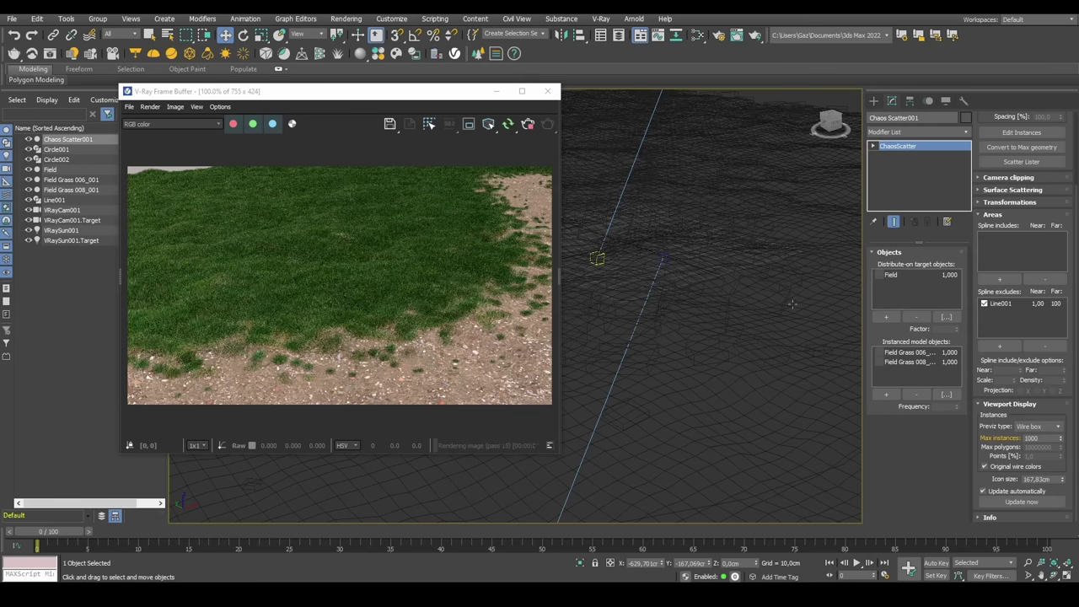
- Review the grass scatter's settings and expand its Info section to check the instance and polygon statistics
scroll(732, 286, "down", 3)
scroll(727, 296, "up", 3)
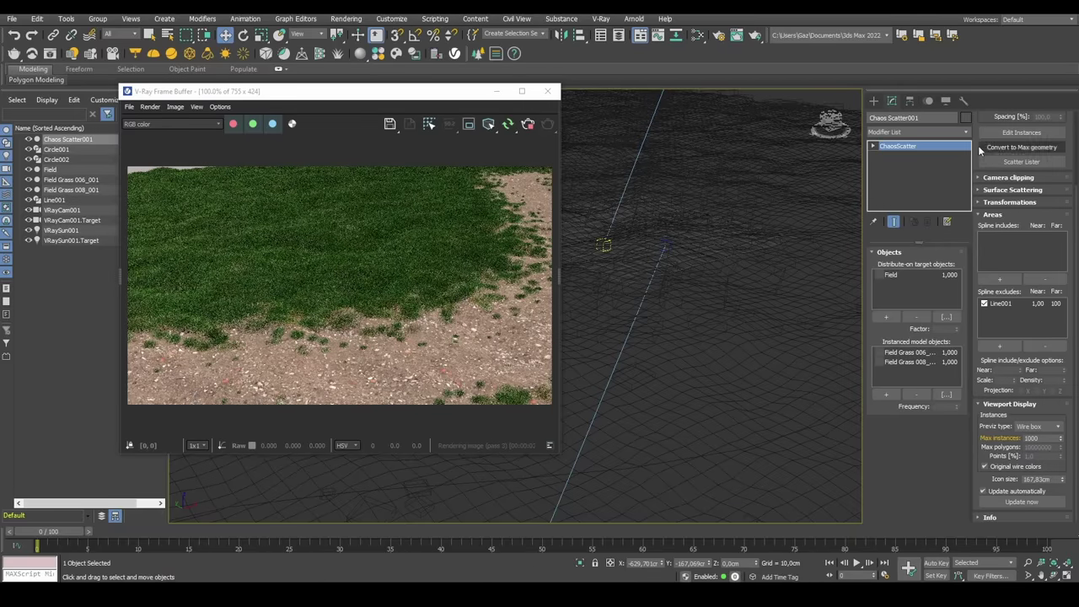
scroll(1028, 444, "up", 3)
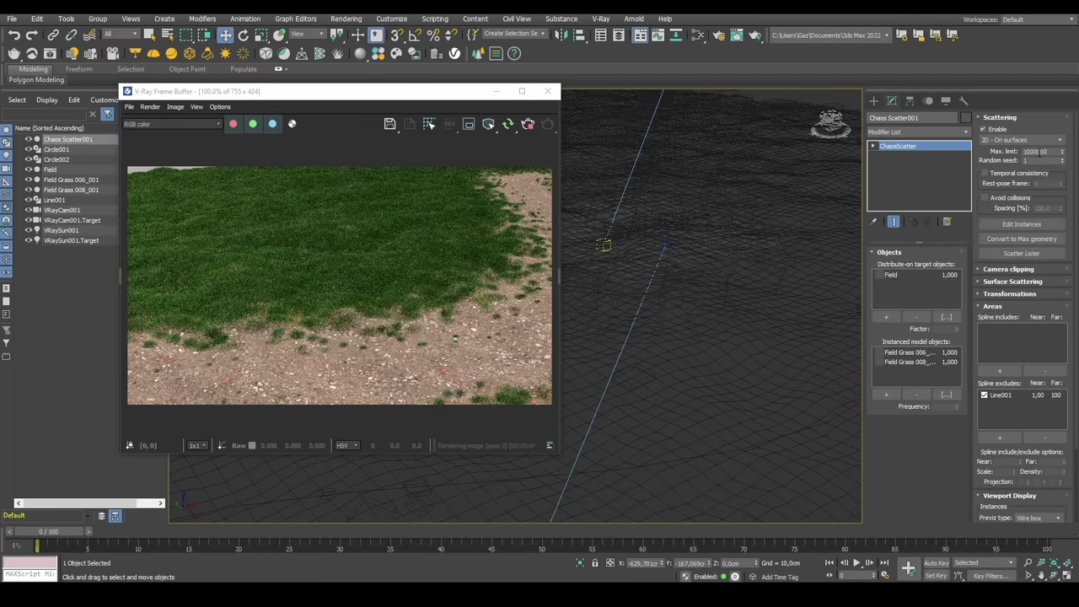
scroll(986, 314, "down", 3)
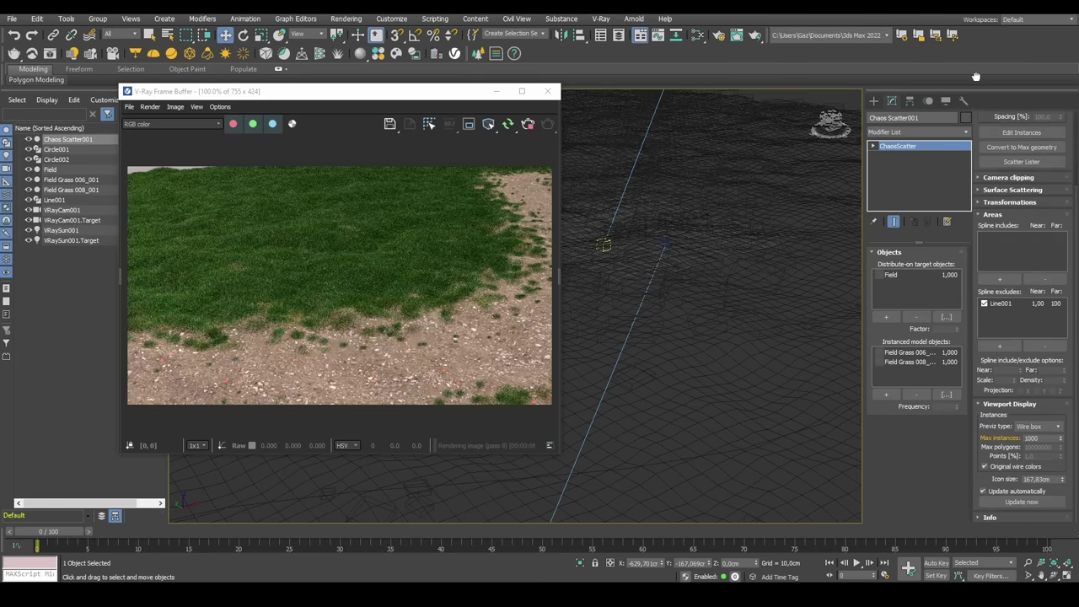
left_click(988, 517)
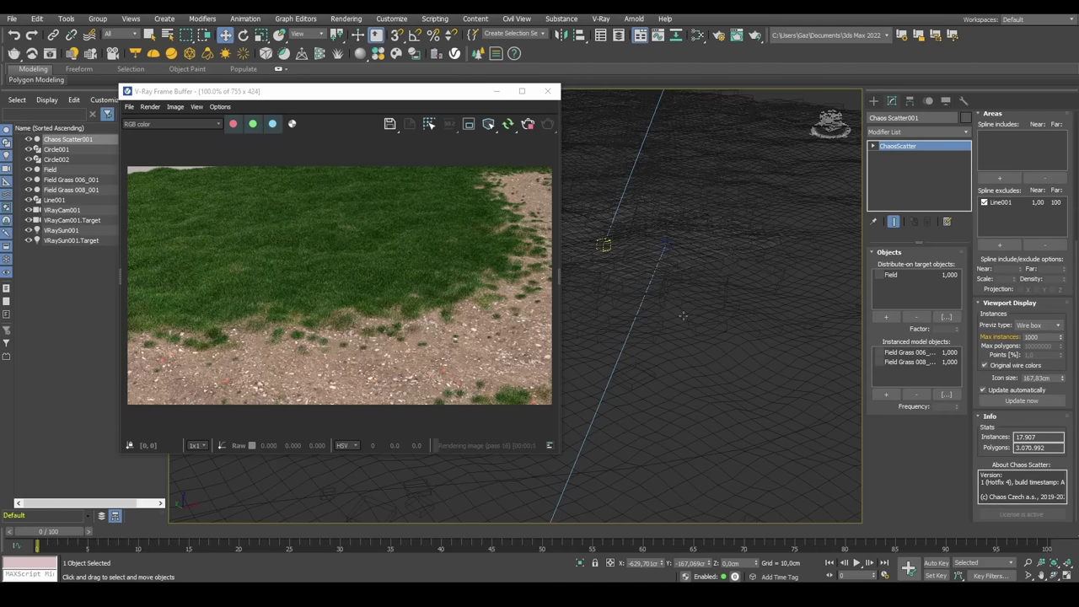
middle_click_drag(676, 299, 710, 308, "alt")
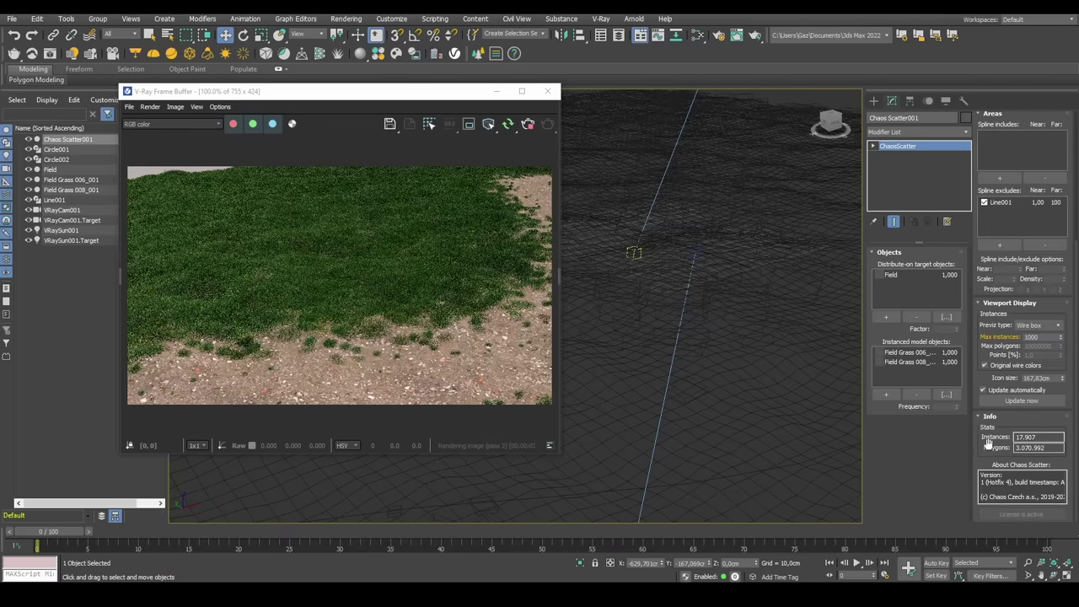
middle_click_drag(736, 315, 734, 281, "alt")
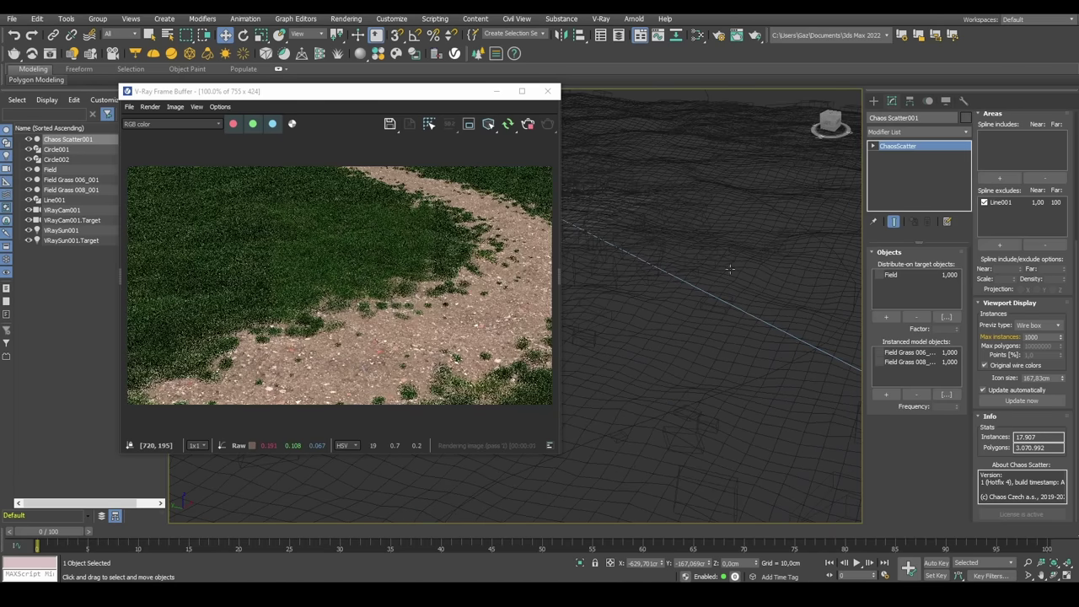
- Select the Field Grass 006 source clump beside the field and inspect the grass and path from various angles
middle_click_drag(686, 257, 595, 385, "alt")
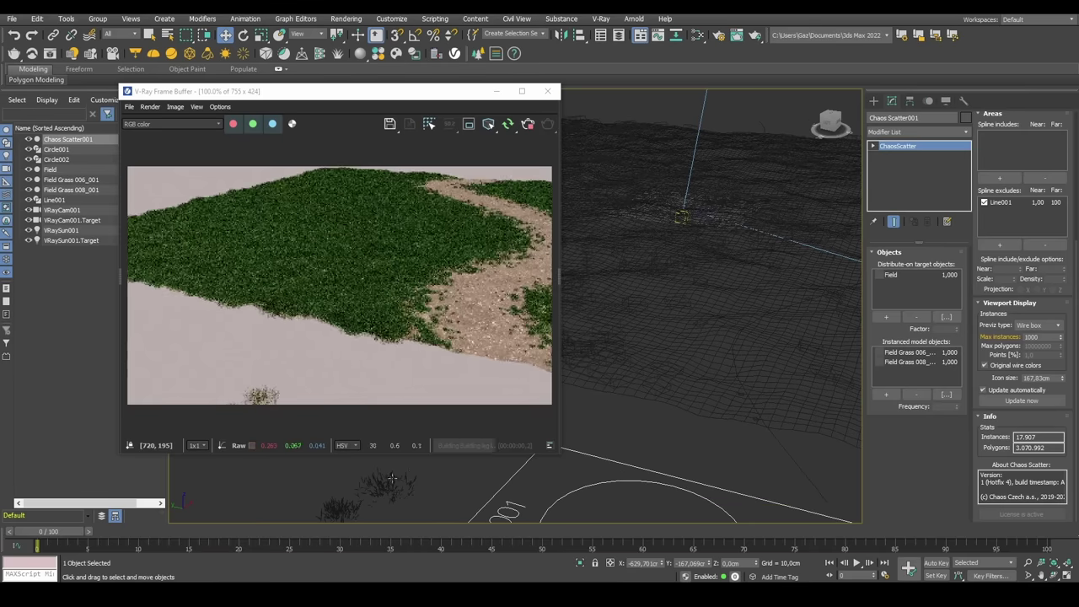
left_click(384, 485)
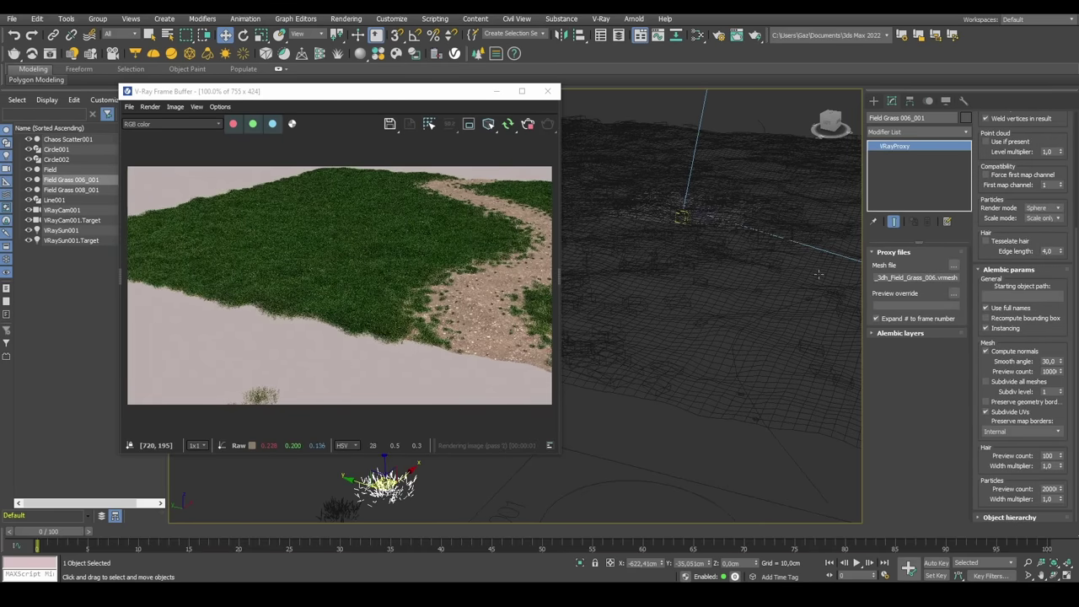
middle_click_drag(818, 261, 642, 310)
scroll(641, 310, "up", 2)
middle_click_drag(800, 273, 713, 278)
scroll(712, 278, "down", 5)
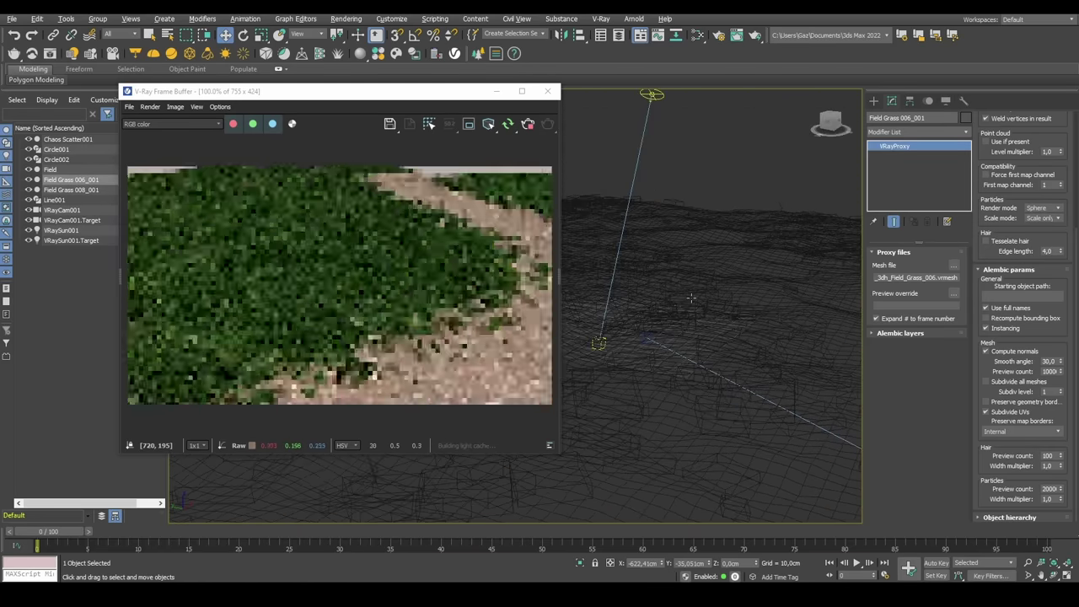
middle_click_drag(697, 335, 679, 278)
middle_click_drag(732, 325, 722, 286)
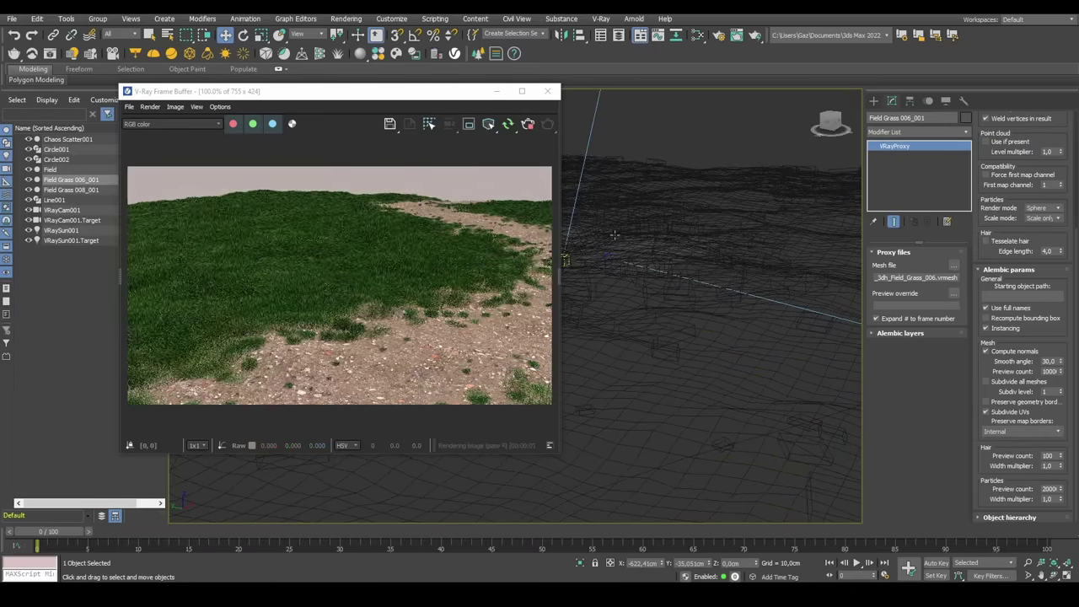
scroll(673, 204, "down", 5)
middle_click_drag(674, 203, 686, 309, "alt")
scroll(686, 309, "up", 3)
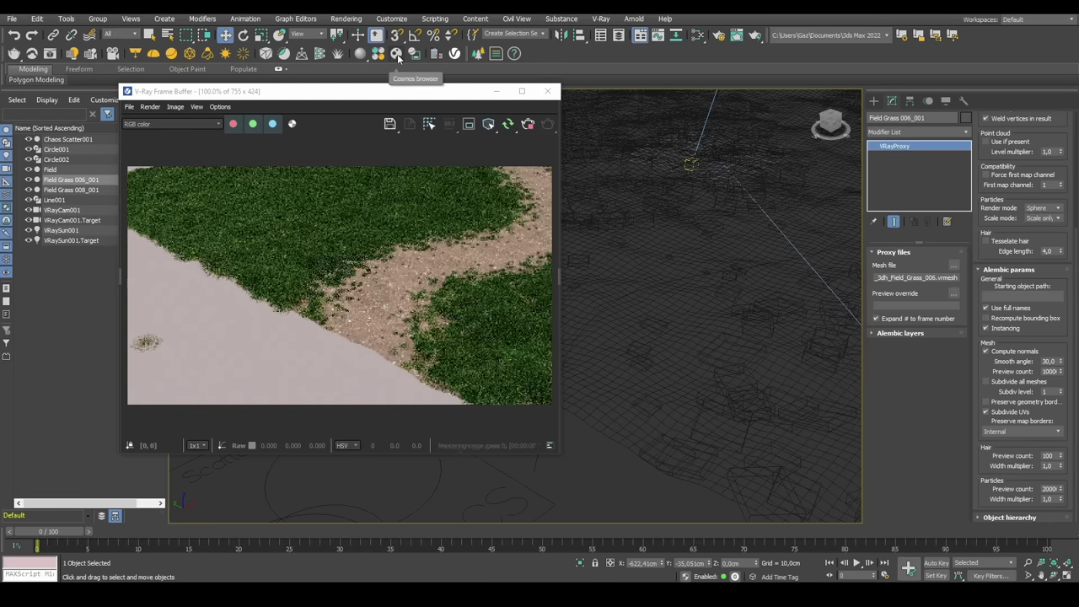
- Reopen the Chaos Cosmos Browser, leave the "ground" search results and show the Presets category
left_click(396, 54)
left_click(102, 76)
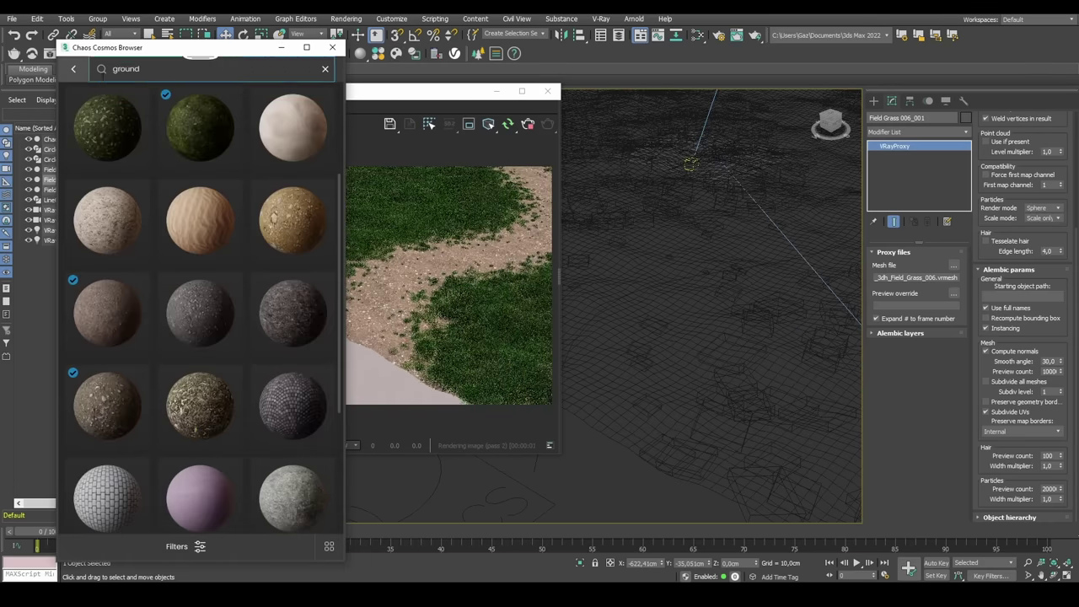
left_click(75, 71)
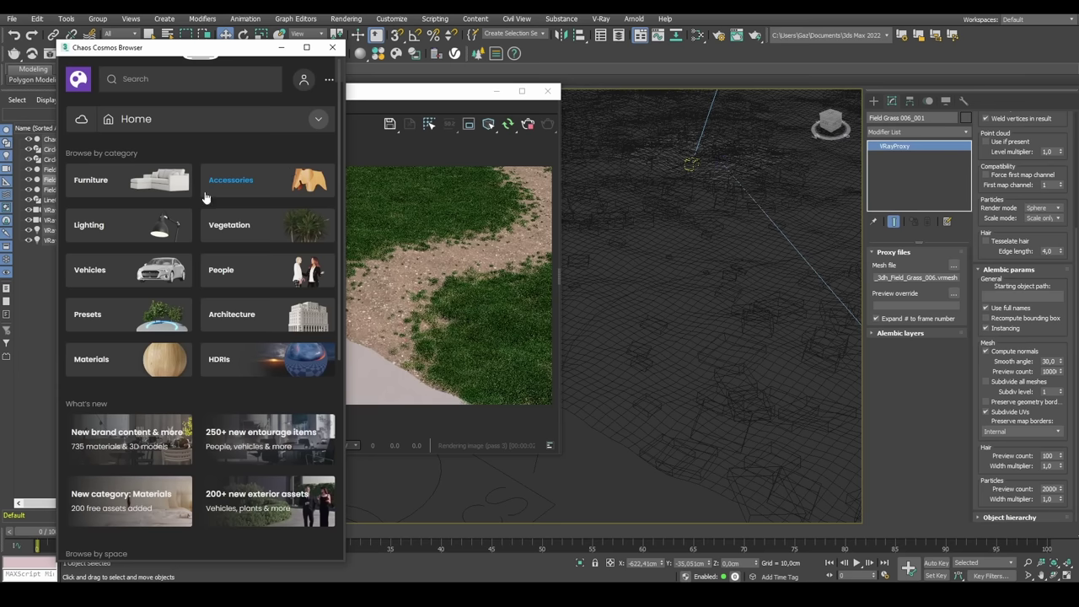
left_click(125, 325)
middle_click_drag(691, 211, 742, 245)
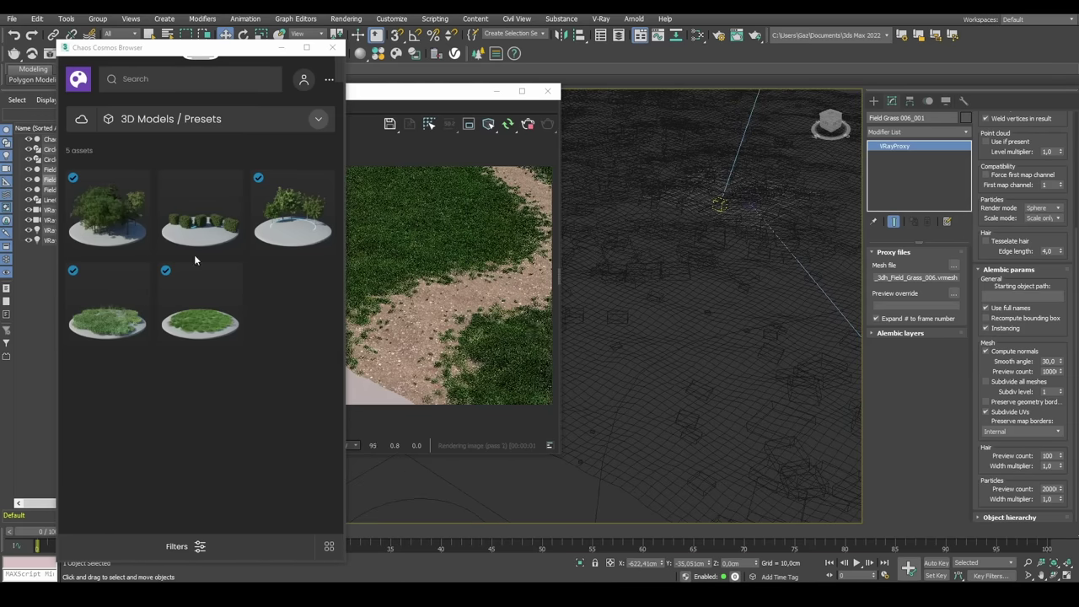
- Select the field plane and import the Forest 001 scatter preset onto it
left_click(681, 312)
middle_click_drag(687, 266, 569, 284)
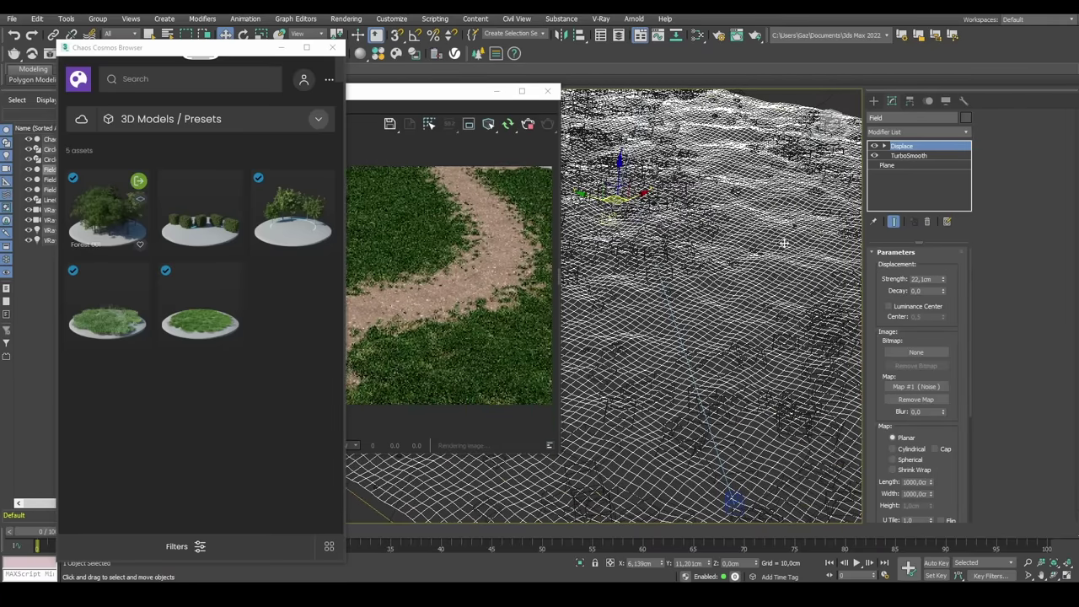
left_click(139, 181)
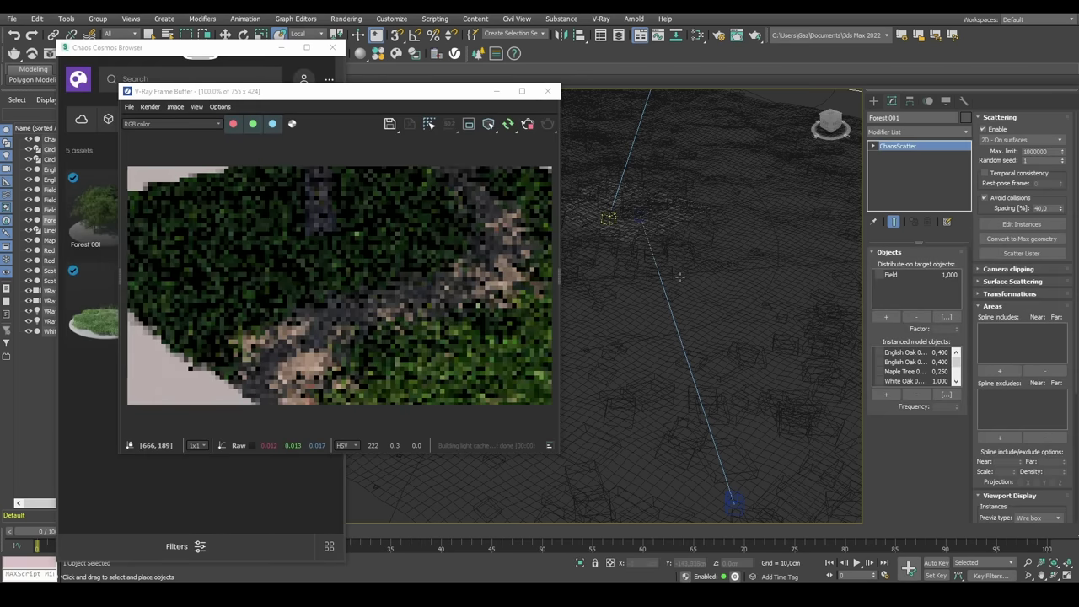
- Deselect the Forest 001 scatter and inspect the trees on the field in the render from farther away
scroll(677, 278, "down", 10)
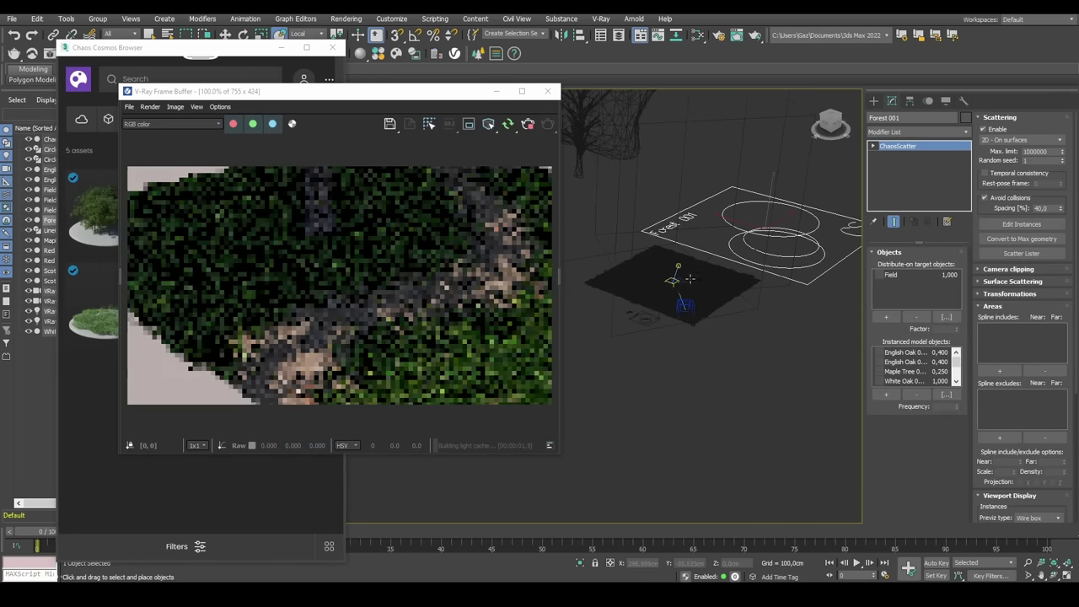
scroll(689, 262, "down", 2)
middle_click_drag(686, 217, 702, 298)
scroll(736, 323, "up", 1)
left_click(735, 324)
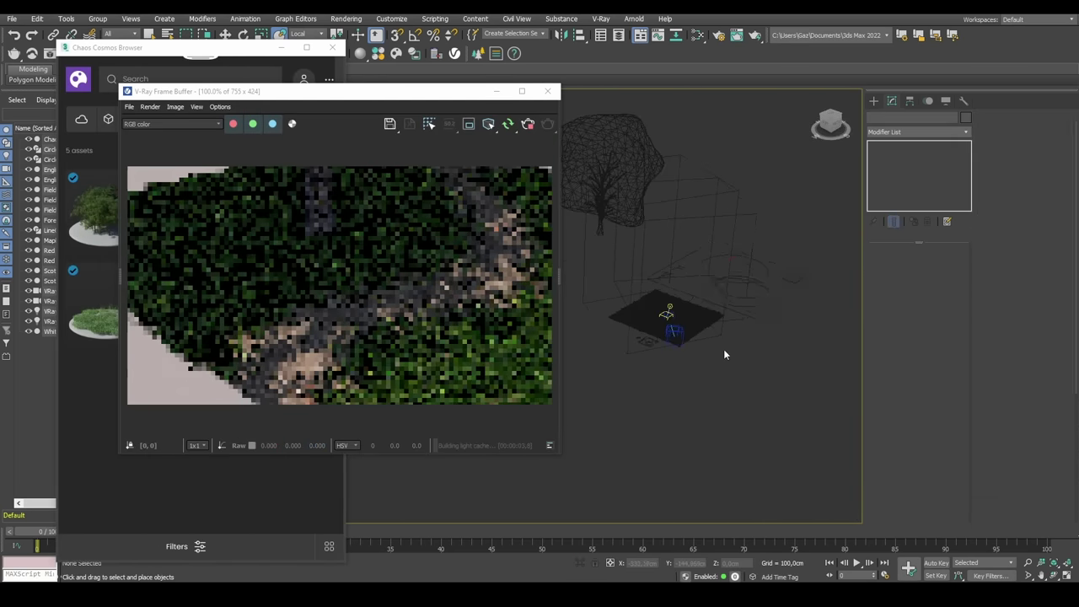
scroll(695, 329, "up", 2)
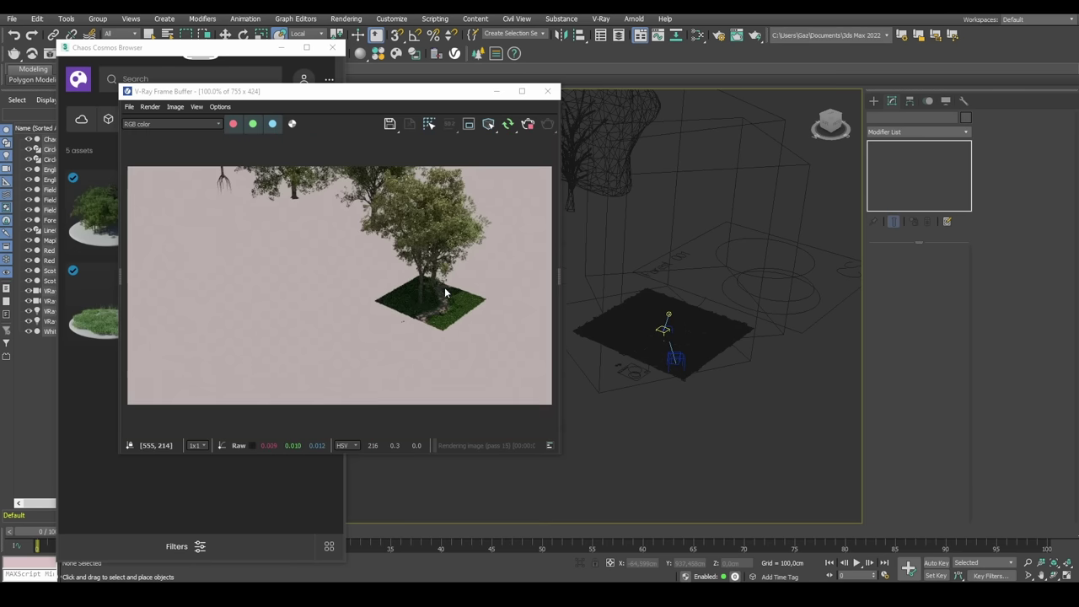
scroll(710, 289, "up", 3)
scroll(649, 326, "down", 4)
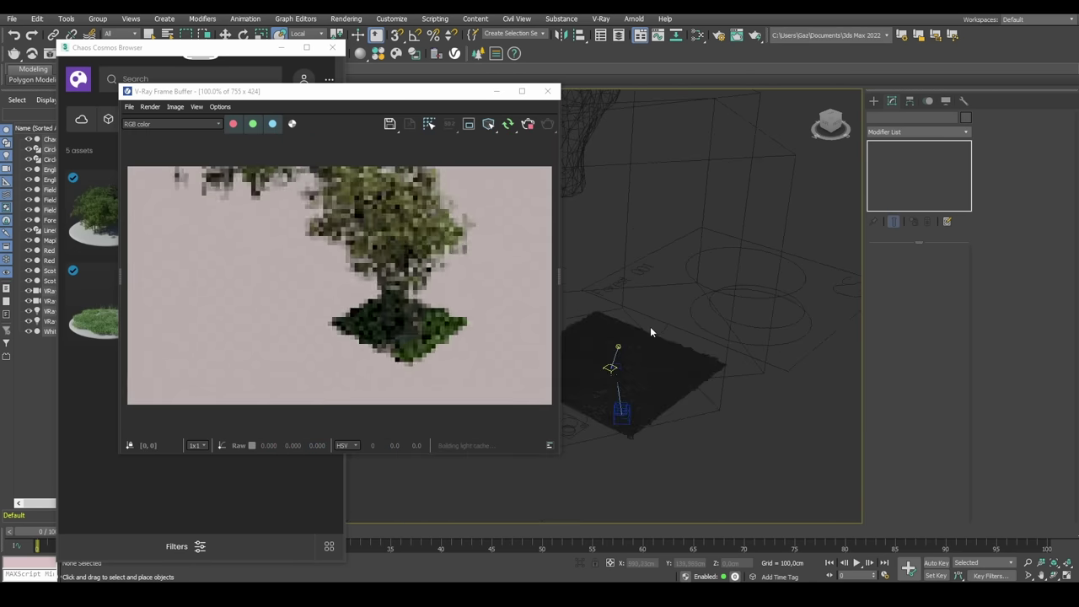
- Select the field and open its base Plane parameters below the Displace and TurboSmooth modifiers
left_click(673, 366)
left_click(893, 165)
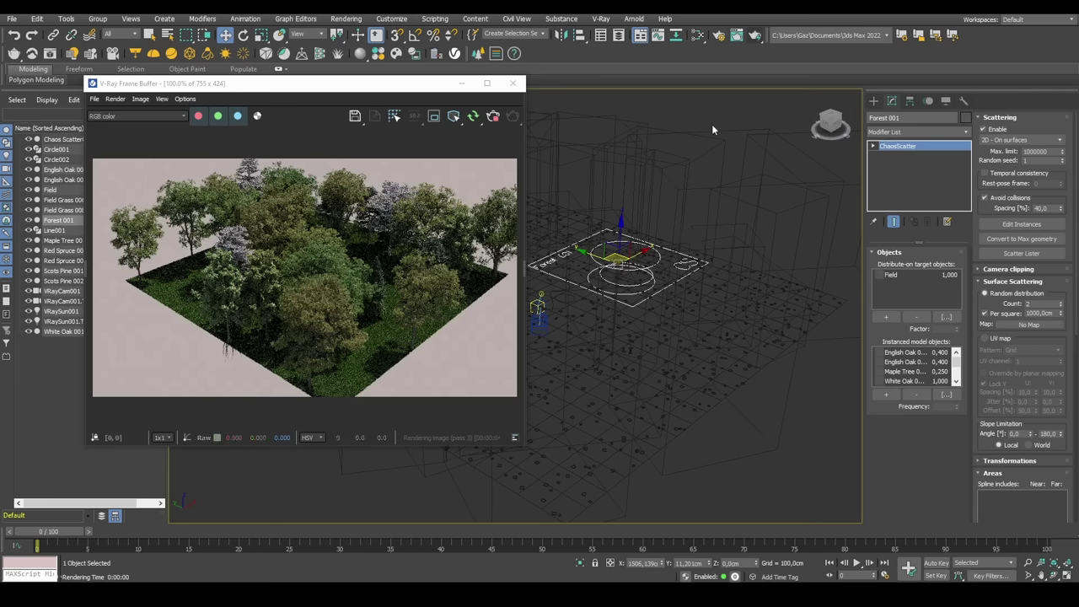
- Deselect the Forest 001 scatter and reposition the render window to examine the forest render beside the viewport
left_click(711, 124)
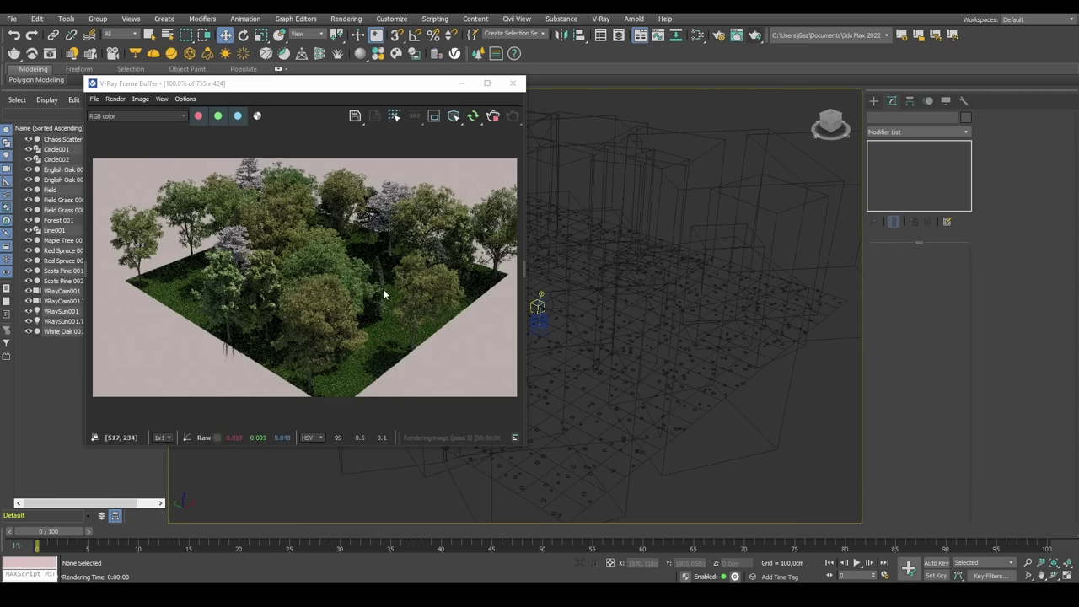
left_click_drag(392, 83, 634, 110)
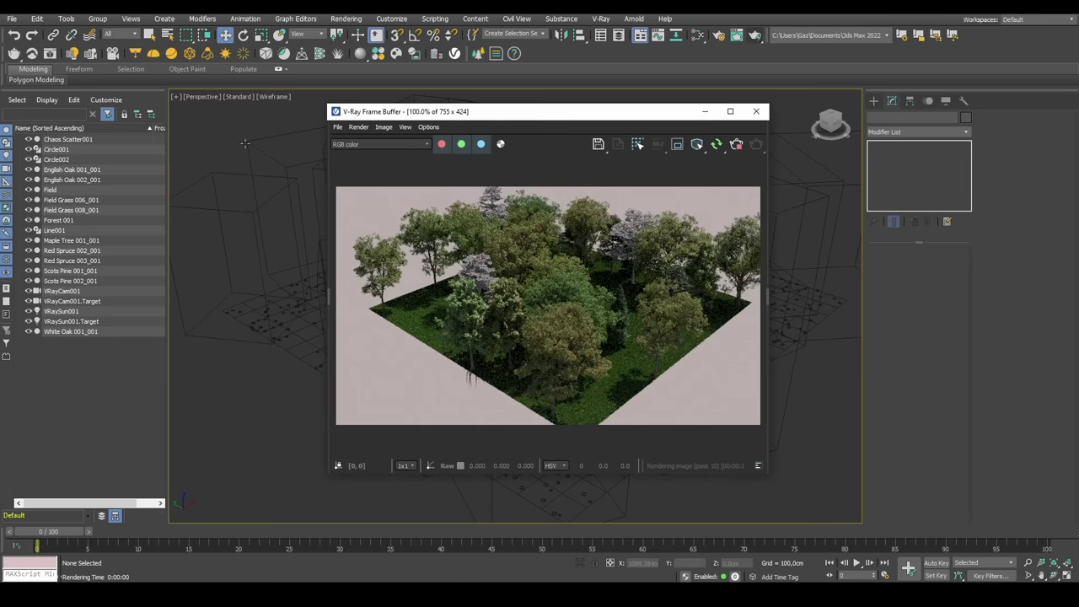
left_click_drag(491, 112, 377, 101)
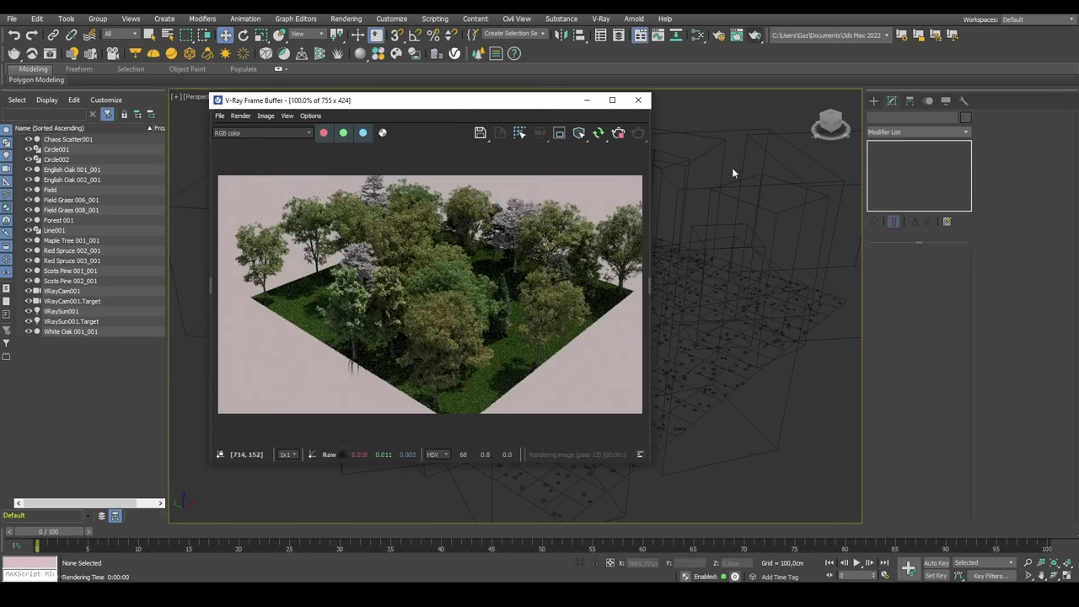